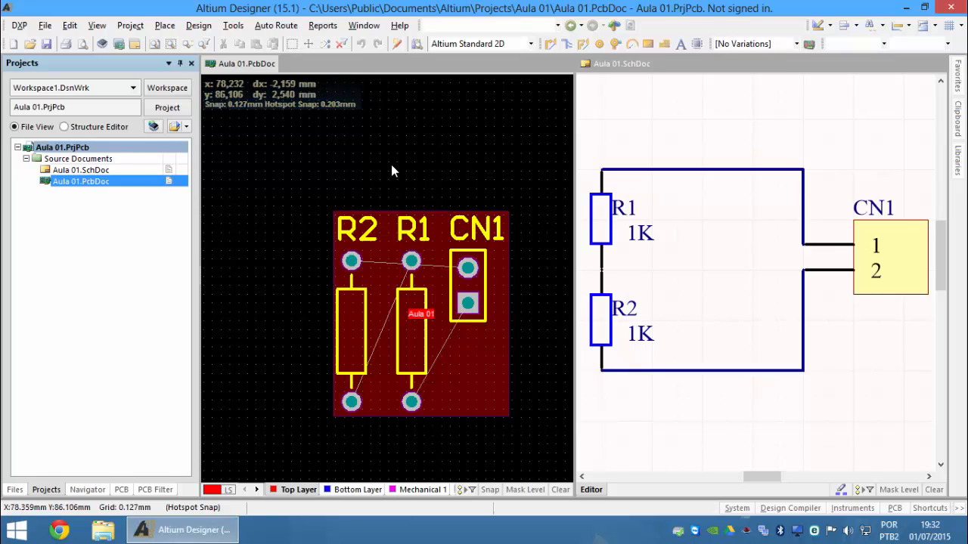
Step: Examine the Aula 01 room with R1, R2 and CN1 within the board area at different zoom levels
{"action": "key", "text": "Insert"}
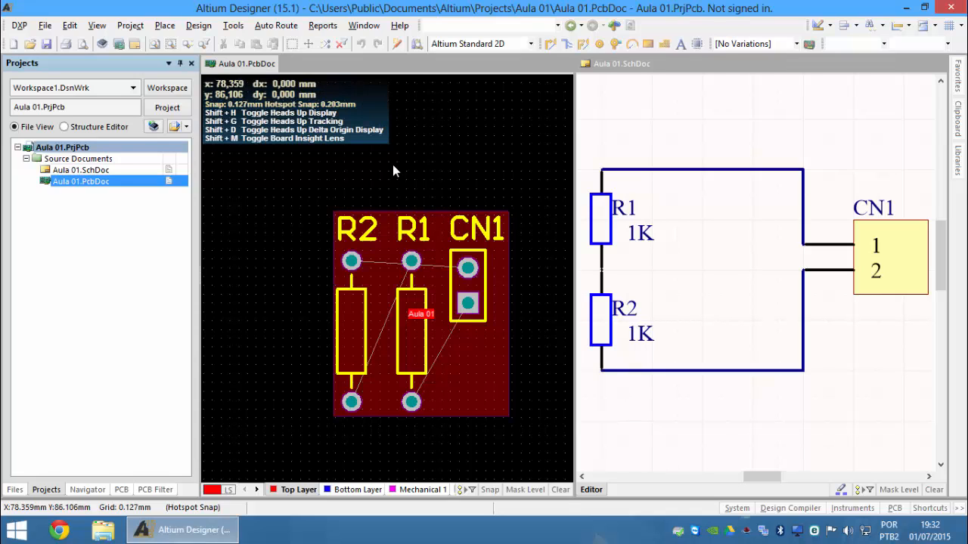
{"action": "scroll", "coordinate": [393, 172], "scroll_direction": "up", "scroll_amount": 2, "text": "ctrl"}
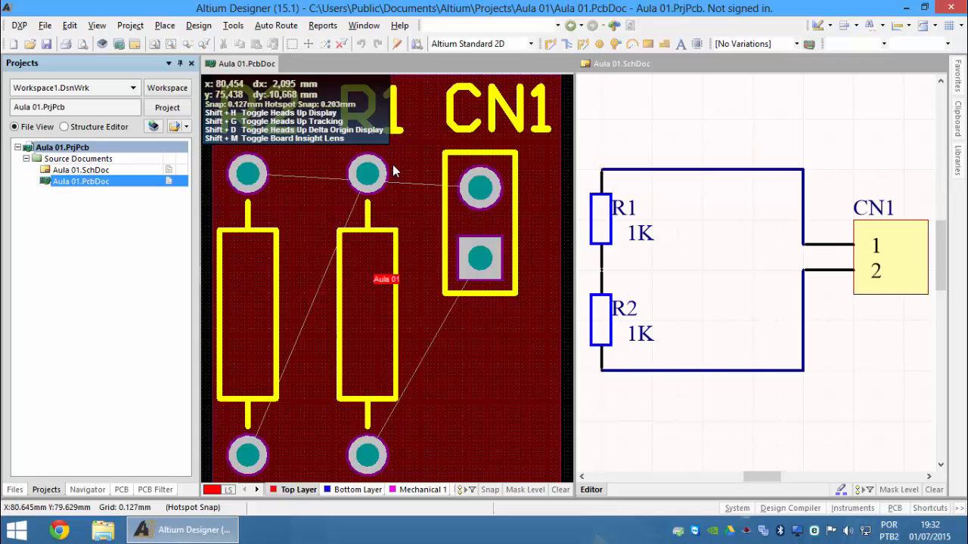
{"action": "scroll", "coordinate": [392, 168], "scroll_direction": "down", "scroll_amount": 5, "text": "ctrl"}
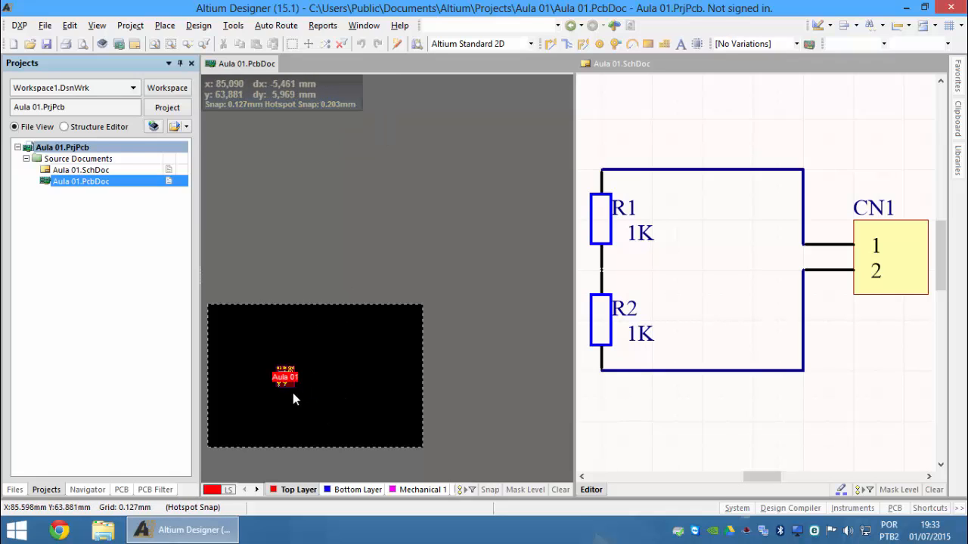
{"action": "scroll", "coordinate": [292, 392], "scroll_direction": "up", "scroll_amount": 4, "text": "ctrl"}
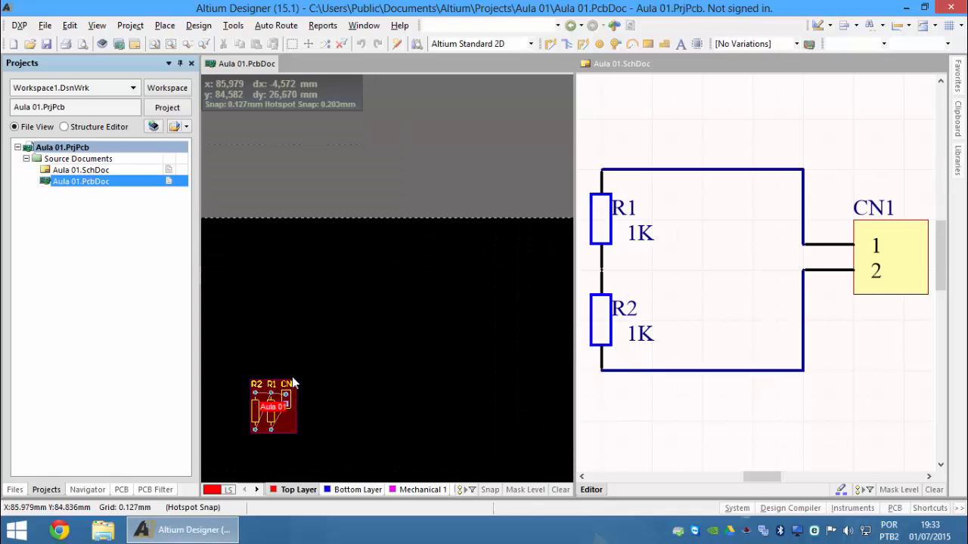
{"action": "left_click", "coordinate": [287, 427]}
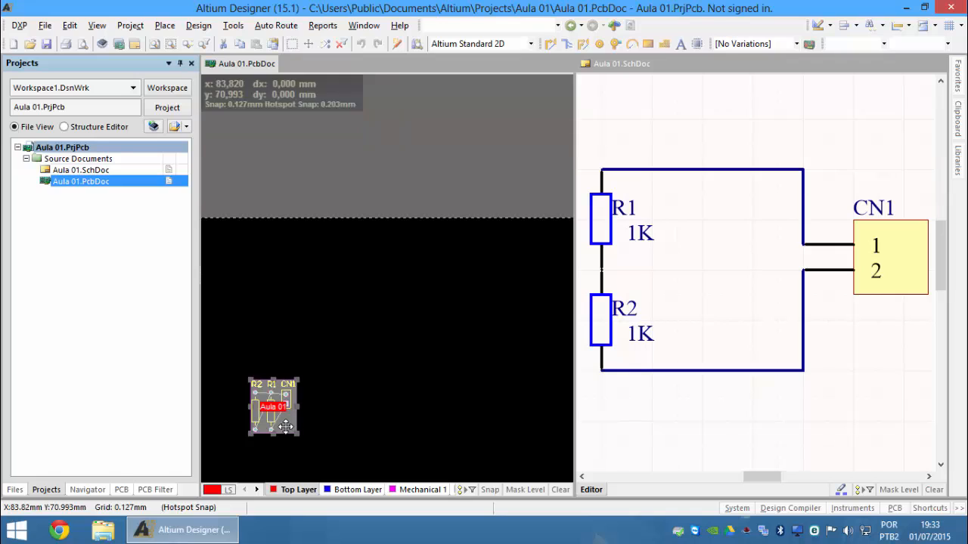
{"action": "left_click", "coordinate": [401, 394]}
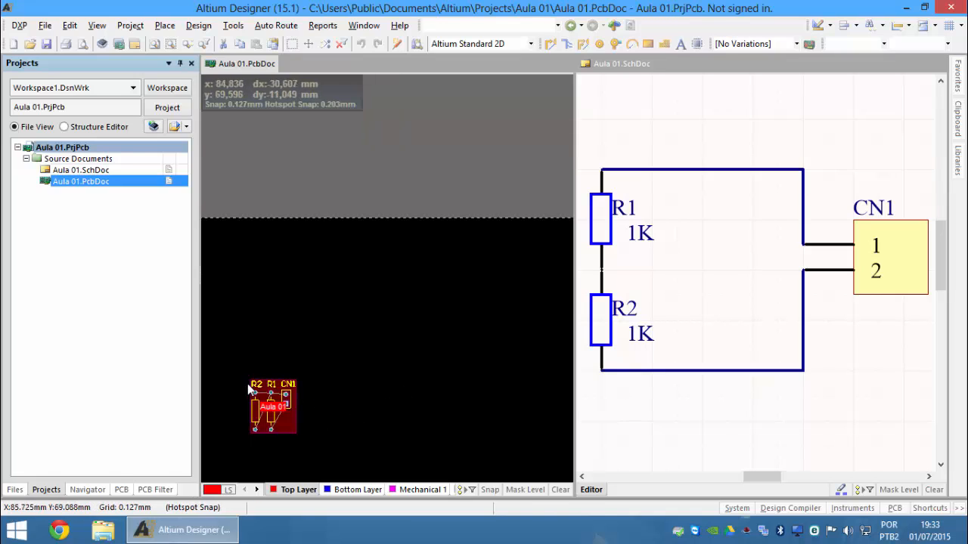
{"action": "left_click", "coordinate": [353, 421]}
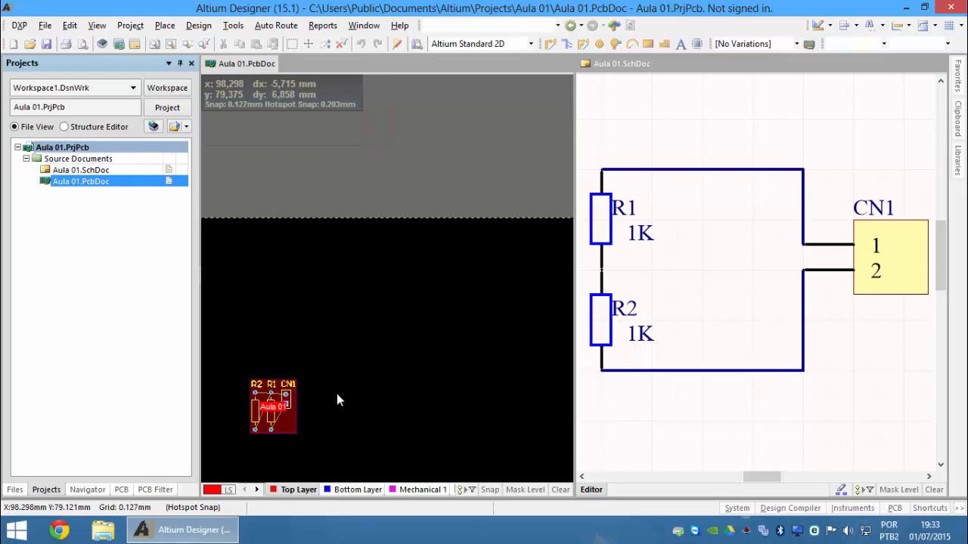
{"action": "scroll", "coordinate": [304, 447], "scroll_direction": "down", "scroll_amount": 2}
{"action": "scroll", "coordinate": [273, 295], "scroll_direction": "up", "scroll_amount": 4, "text": "ctrl"}
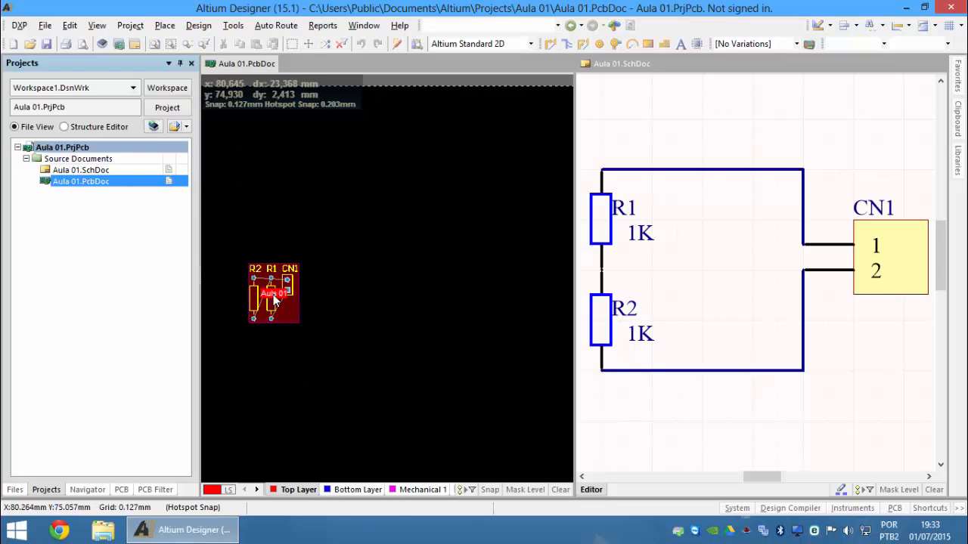
{"action": "scroll", "coordinate": [273, 295], "scroll_direction": "up", "scroll_amount": 2, "text": "ctrl"}
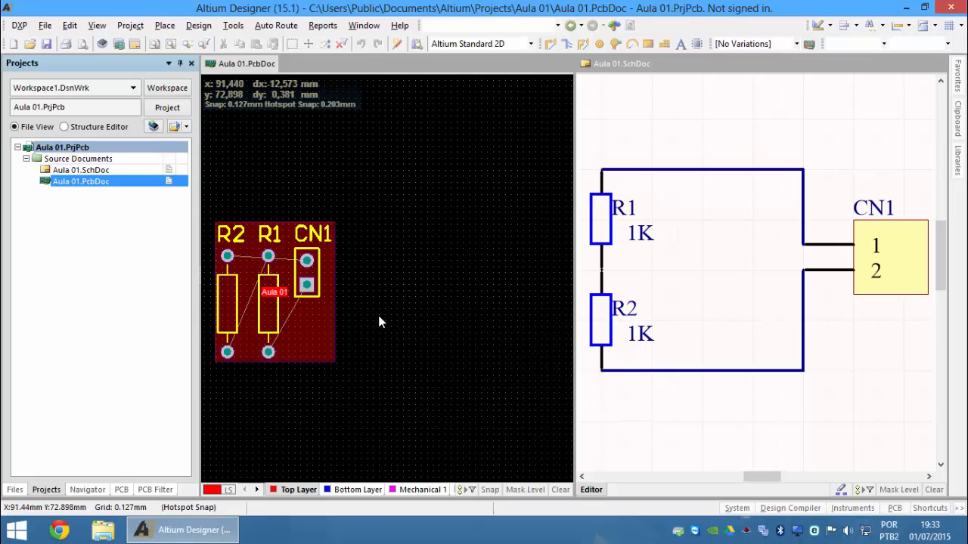
{"action": "right_click_drag", "start_coordinate": [378, 316], "coordinate": [512, 327]}
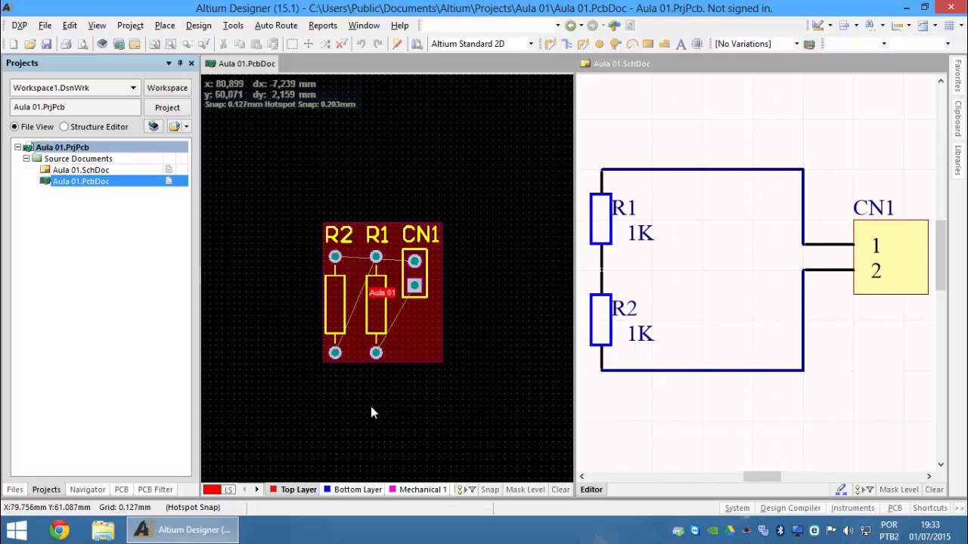
Step: Make the Keep-Out Layer the active layer of the PCB
{"action": "left_click", "coordinate": [256, 490]}
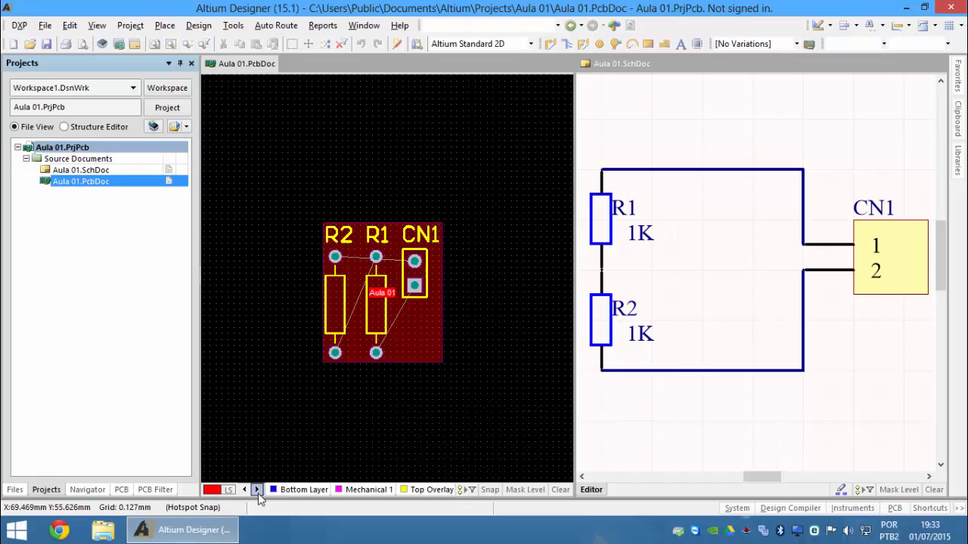
{"action": "left_click", "coordinate": [256, 489]}
{"action": "left_click", "coordinate": [256, 490]}
{"action": "left_click", "coordinate": [256, 490]}
{"action": "left_click", "coordinate": [257, 490]}
{"action": "left_click", "coordinate": [257, 490]}
{"action": "left_click", "coordinate": [256, 490]}
{"action": "left_click", "coordinate": [256, 490]}
{"action": "left_click", "coordinate": [256, 490]}
{"action": "left_click", "coordinate": [256, 490]}
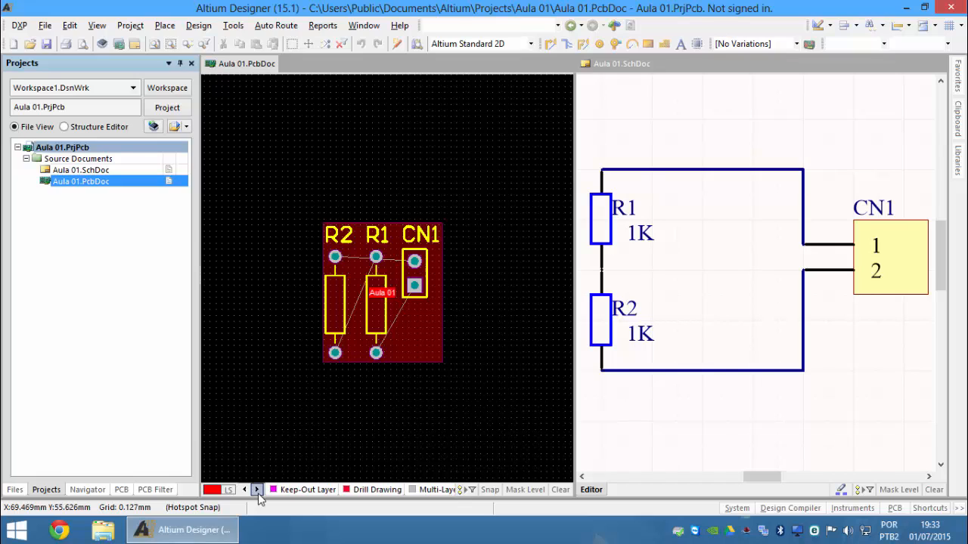
{"action": "left_click", "coordinate": [257, 490]}
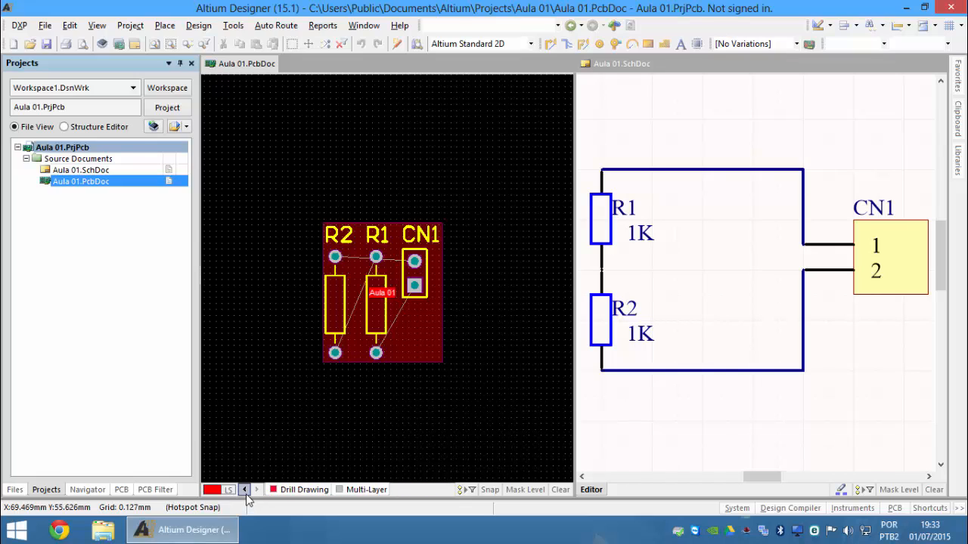
{"action": "left_click", "coordinate": [245, 490]}
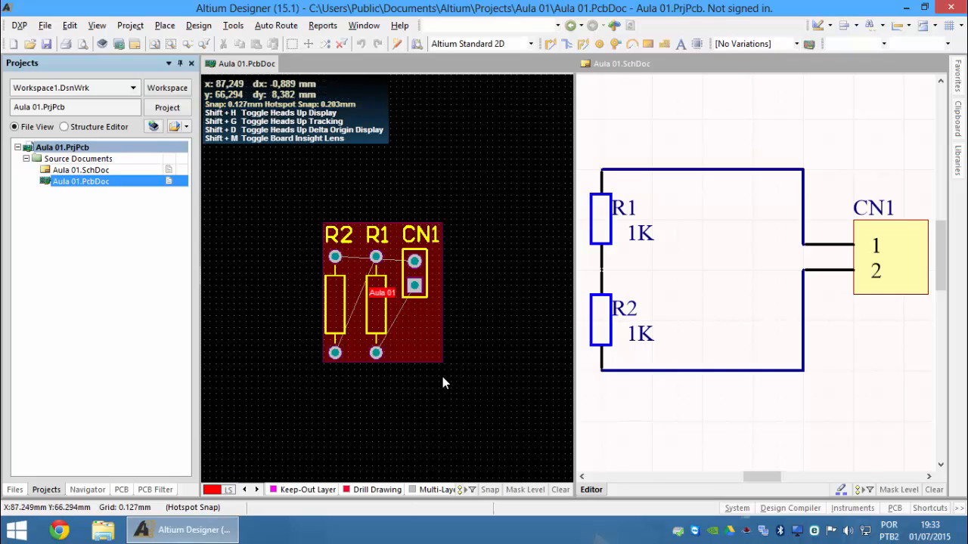
{"action": "left_click", "coordinate": [310, 490]}
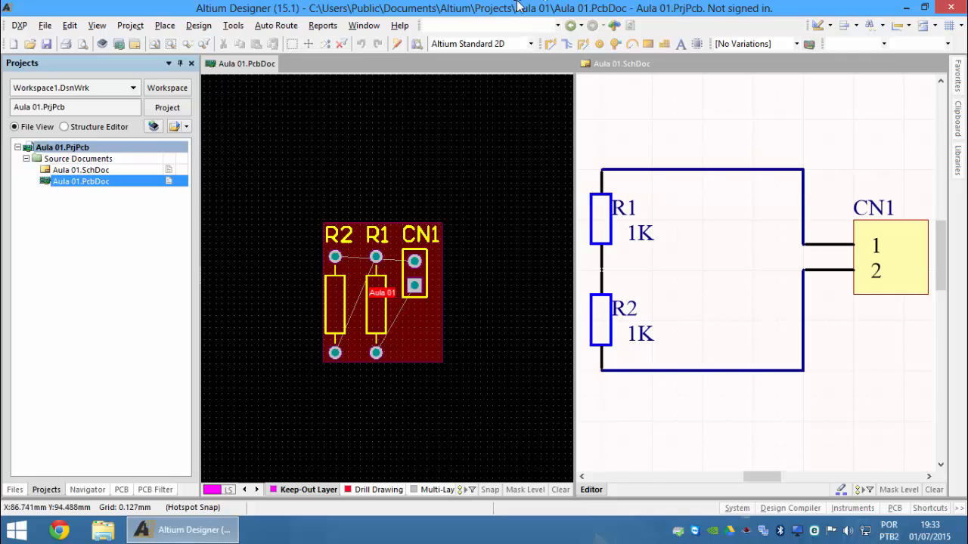
Step: Start placing a line on the Keep-Out Layer and set the global snap grid to 1 mm
{"action": "left_click", "coordinate": [831, 26]}
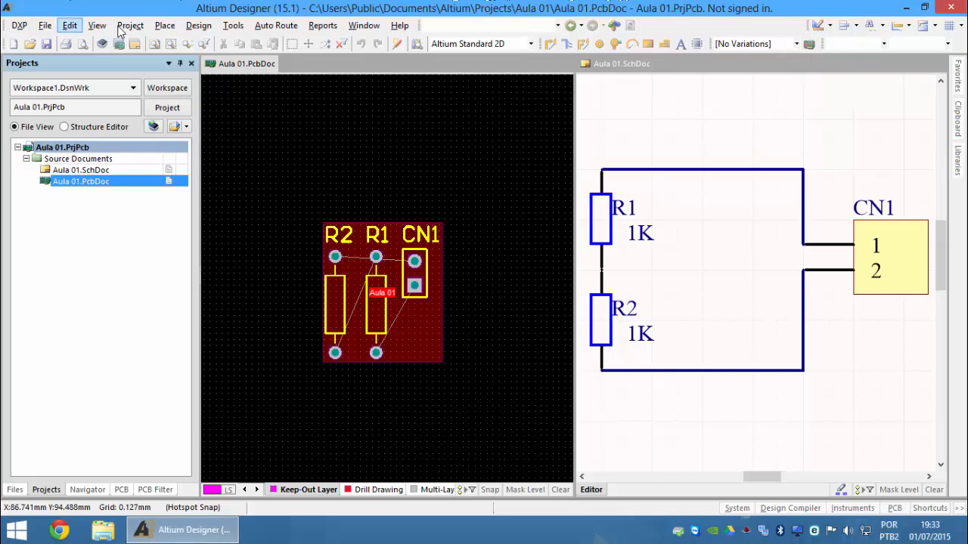
{"action": "left_click", "coordinate": [163, 26]}
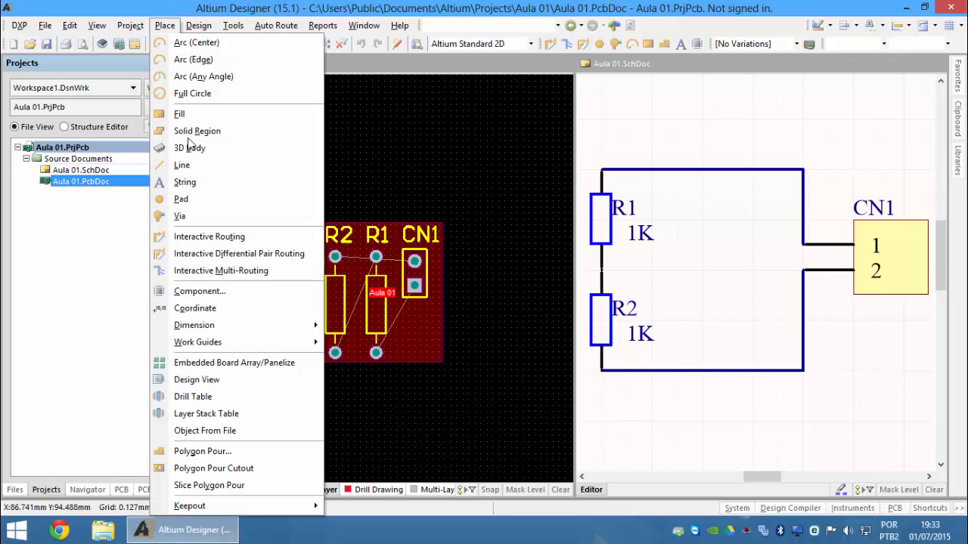
{"action": "left_click", "coordinate": [181, 165]}
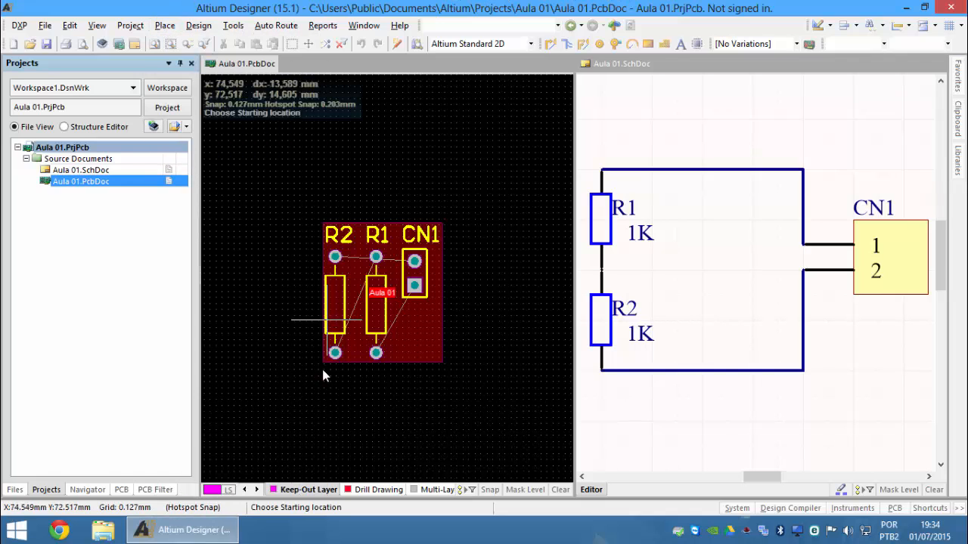
{"action": "scroll", "coordinate": [319, 371], "scroll_direction": "up", "scroll_amount": 1, "text": "ctrl"}
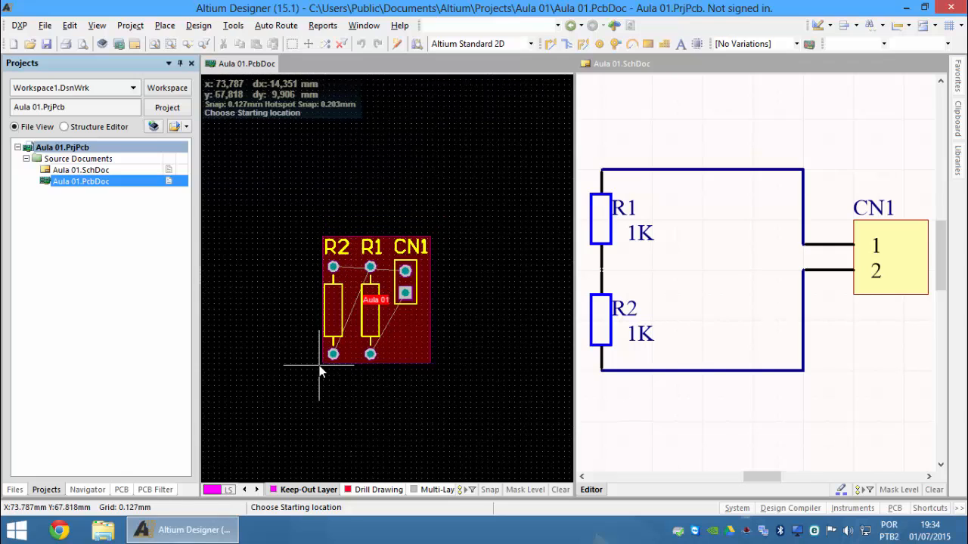
{"action": "scroll", "coordinate": [319, 370], "scroll_direction": "up", "scroll_amount": 1, "text": "ctrl"}
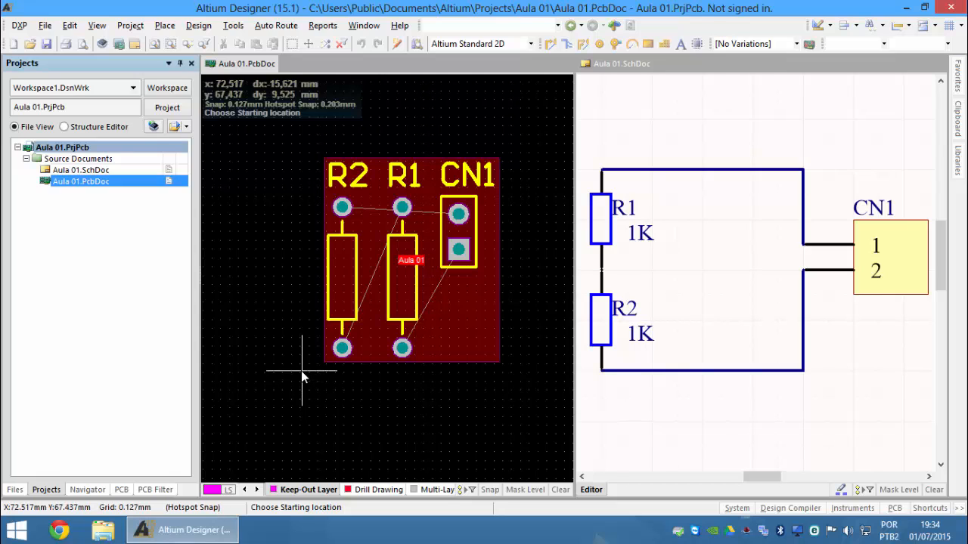
{"action": "key", "text": "g"}
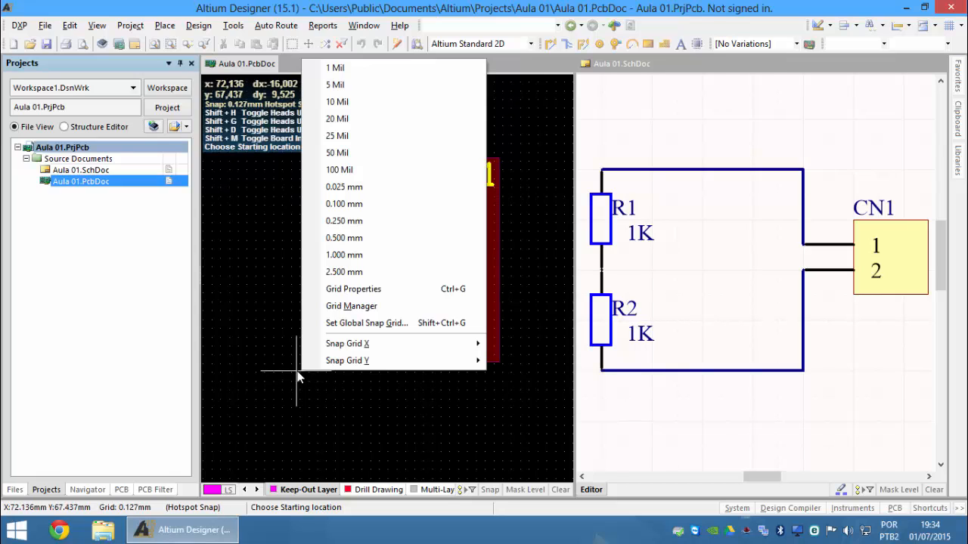
{"action": "left_click", "coordinate": [412, 324]}
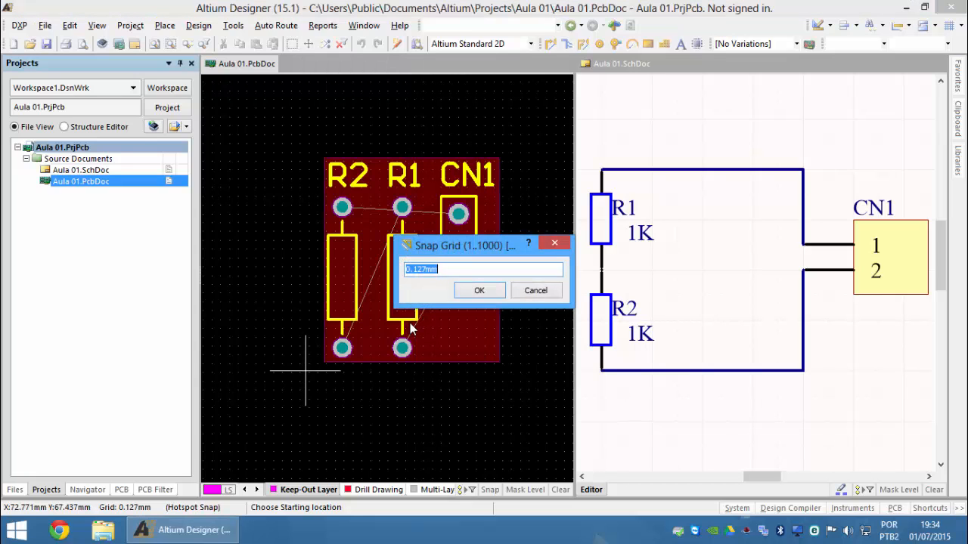
{"action": "type", "text": "1"}
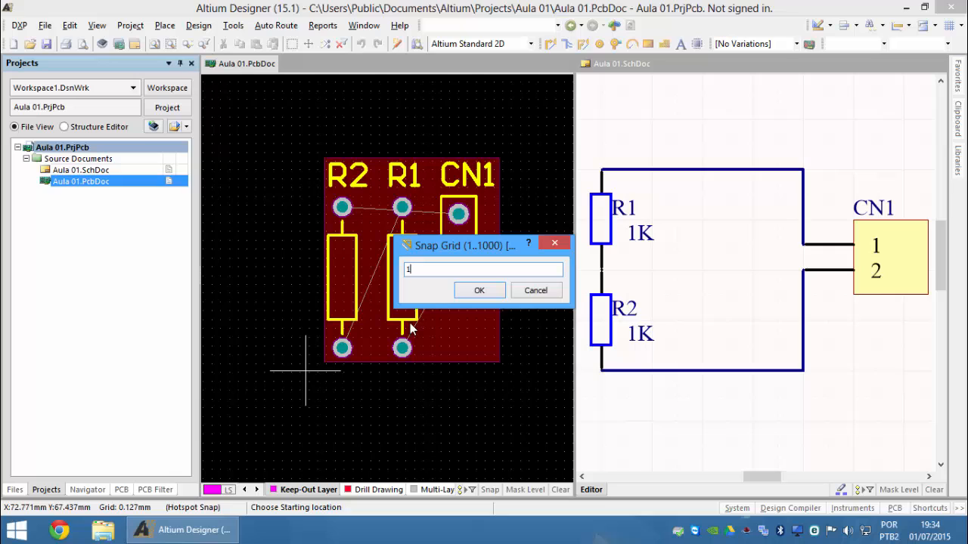
{"action": "left_click", "coordinate": [478, 291]}
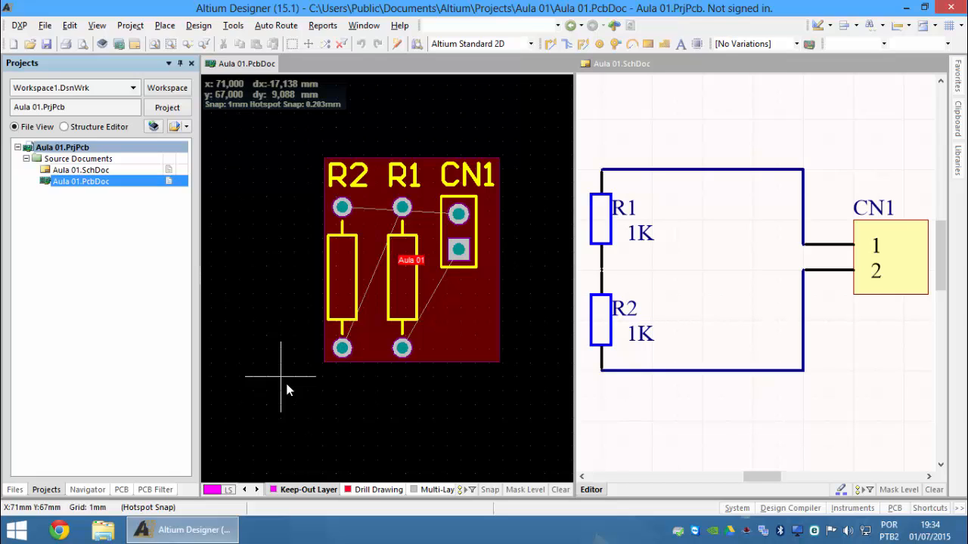
{"action": "key", "text": "q"}
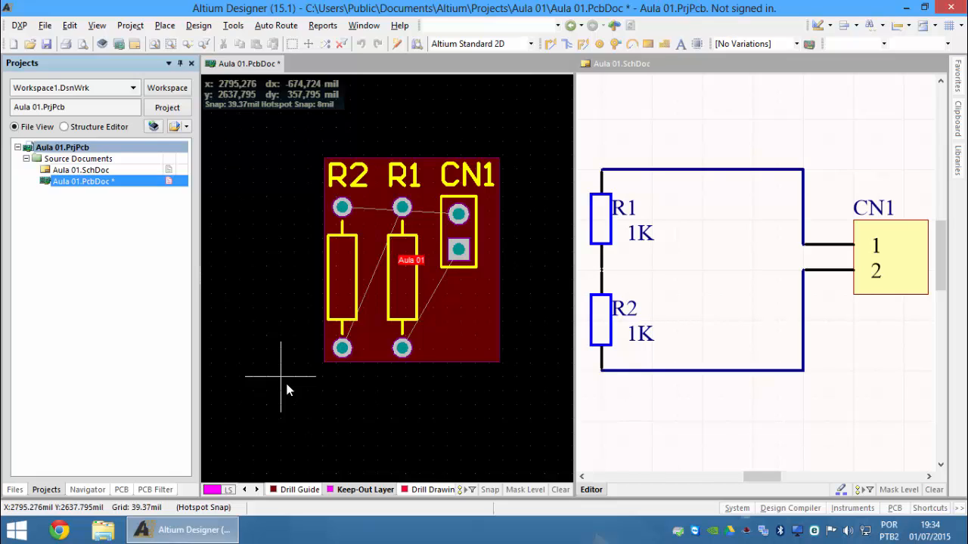
{"action": "key", "text": "q"}
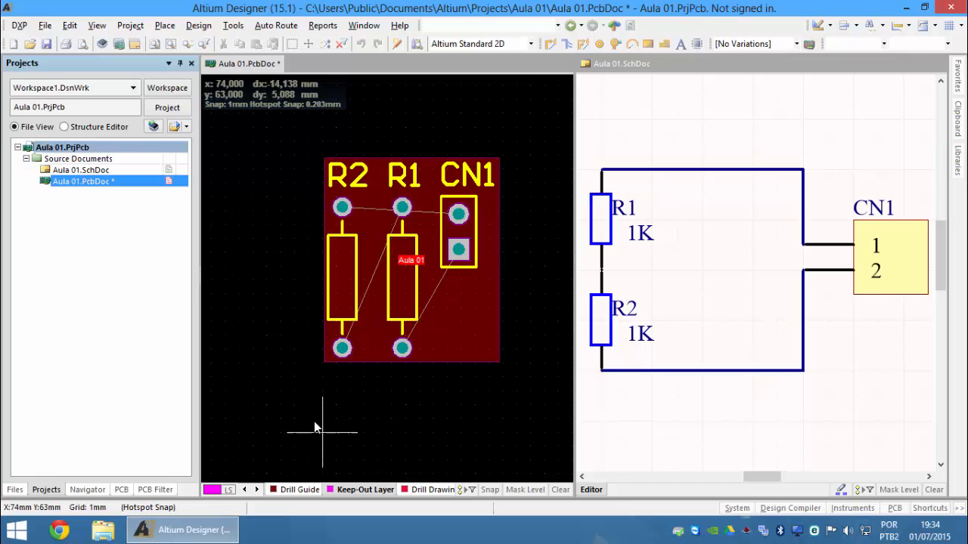
Step: Draw a closed rectangular outline about 17 mm wide and 9 mm high just below the component room, starting at X 72, Y 67 mm
{"action": "left_click", "coordinate": [294, 376]}
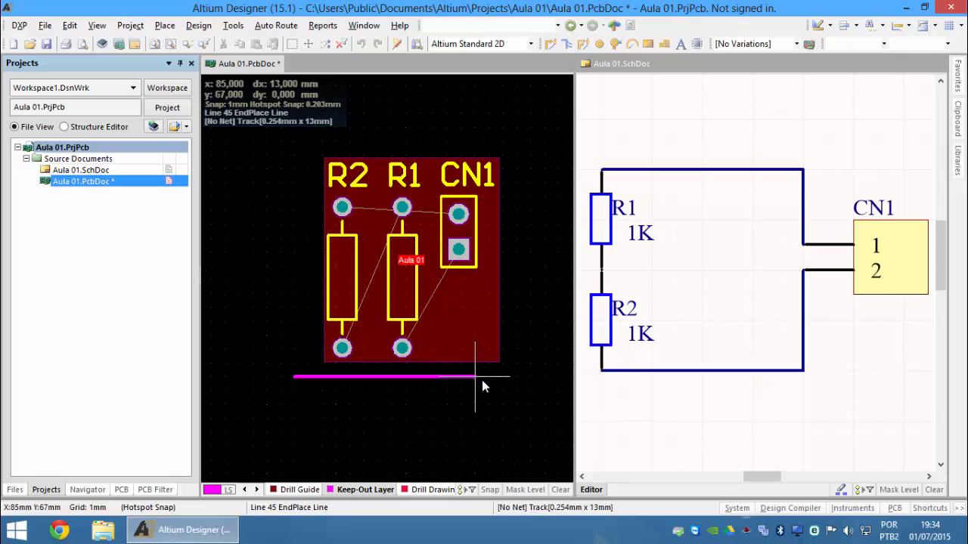
{"action": "left_click", "coordinate": [531, 375]}
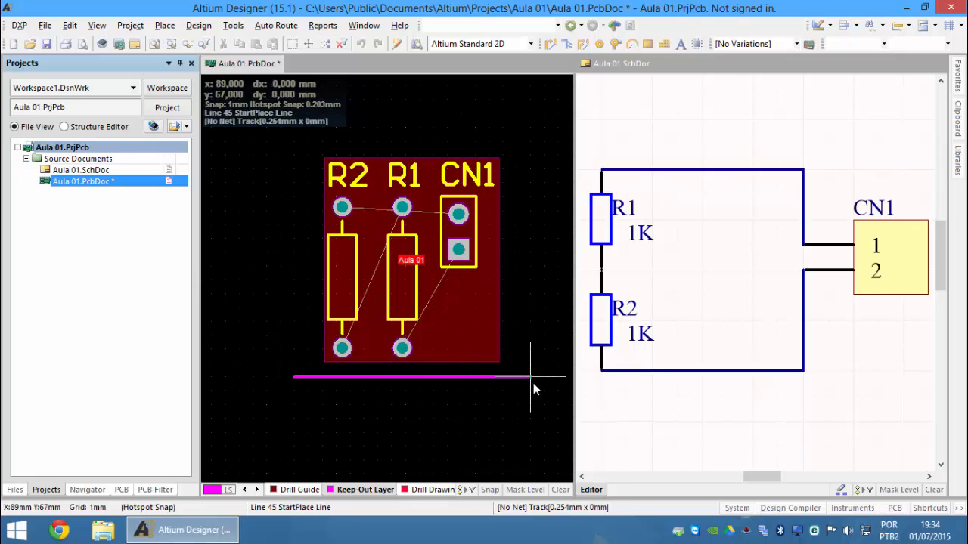
{"action": "left_click", "coordinate": [531, 459]}
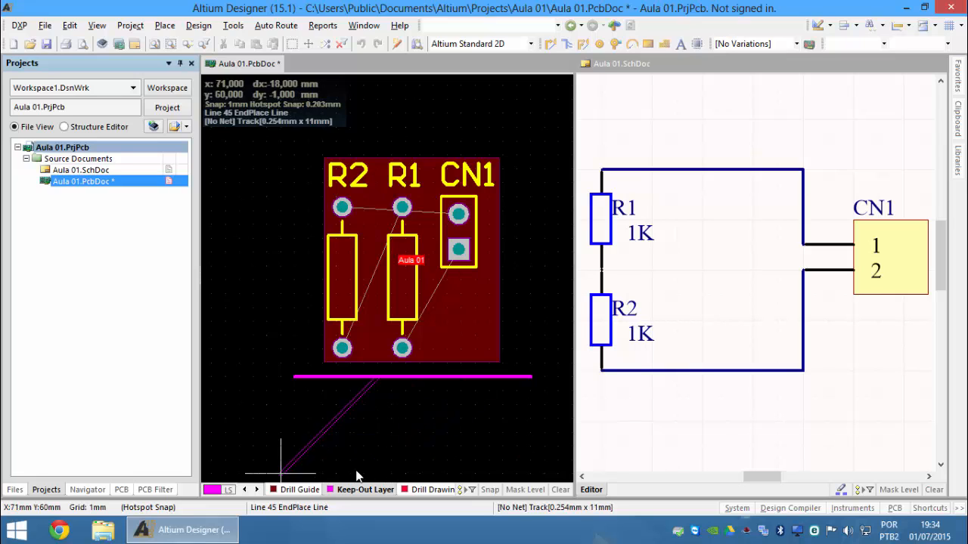
{"action": "scroll", "coordinate": [504, 458], "scroll_direction": "down", "scroll_amount": 2}
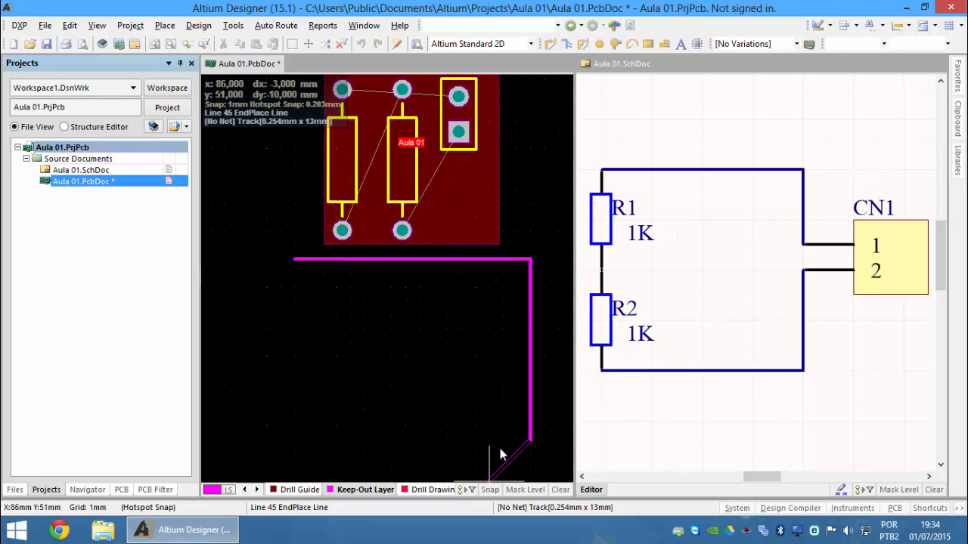
{"action": "left_click", "coordinate": [529, 383]}
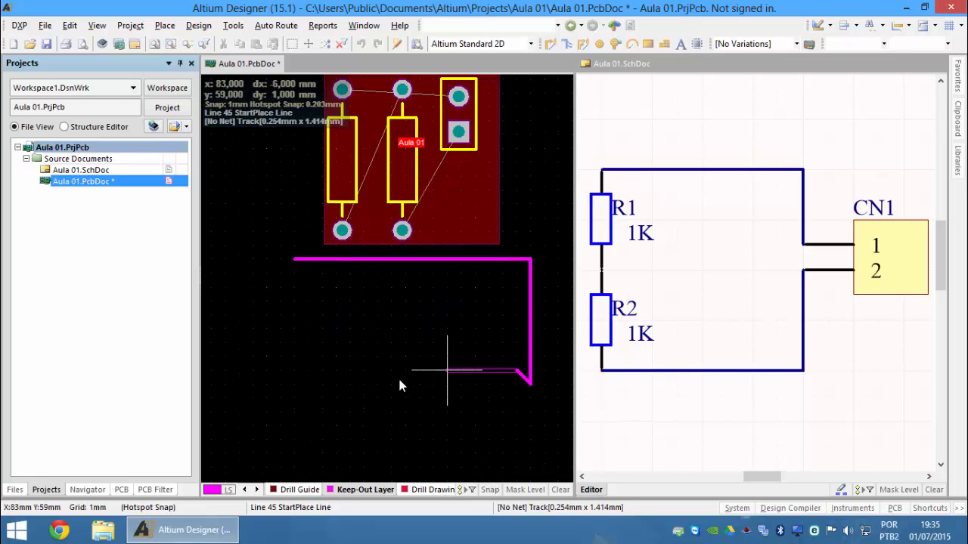
{"action": "left_click", "coordinate": [299, 382]}
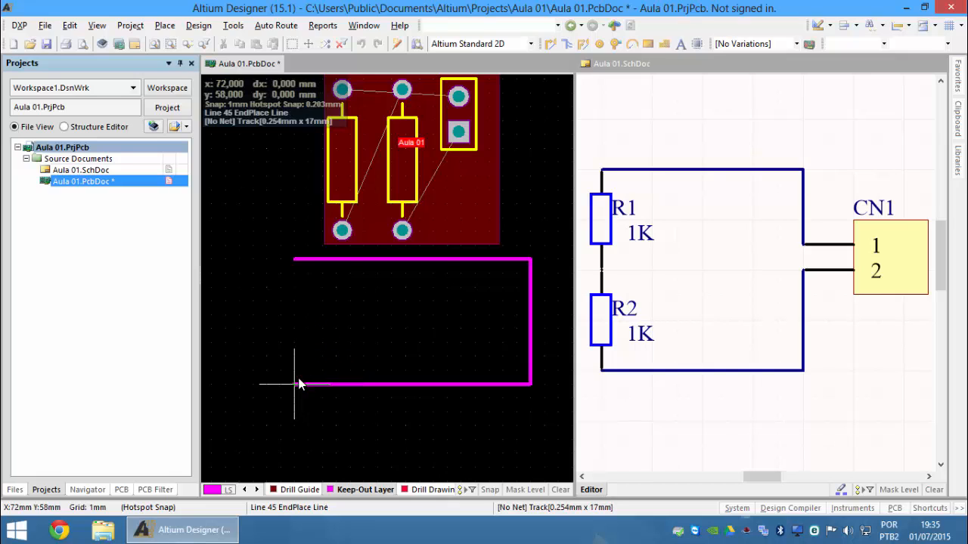
{"action": "left_click", "coordinate": [296, 384]}
{"action": "left_click", "coordinate": [295, 264]}
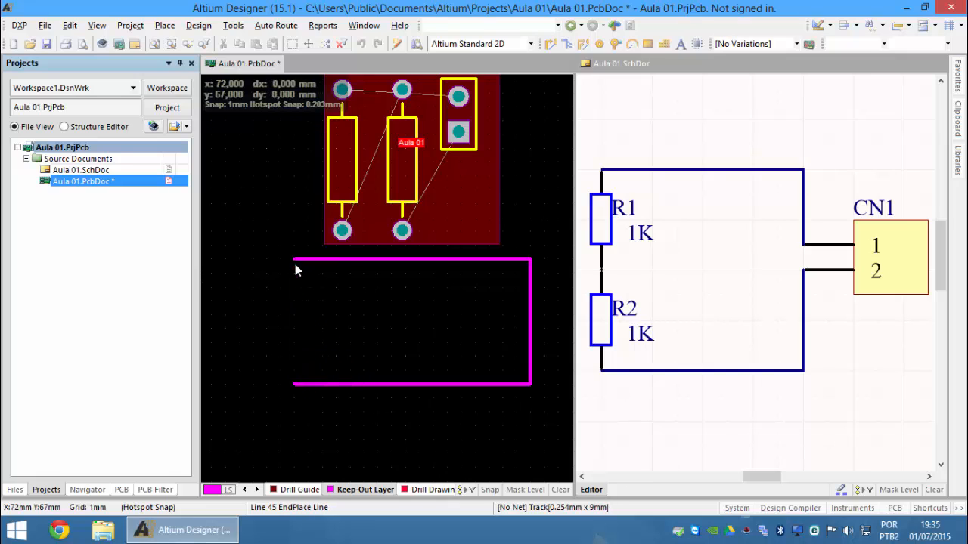
{"action": "key", "text": "Escape"}
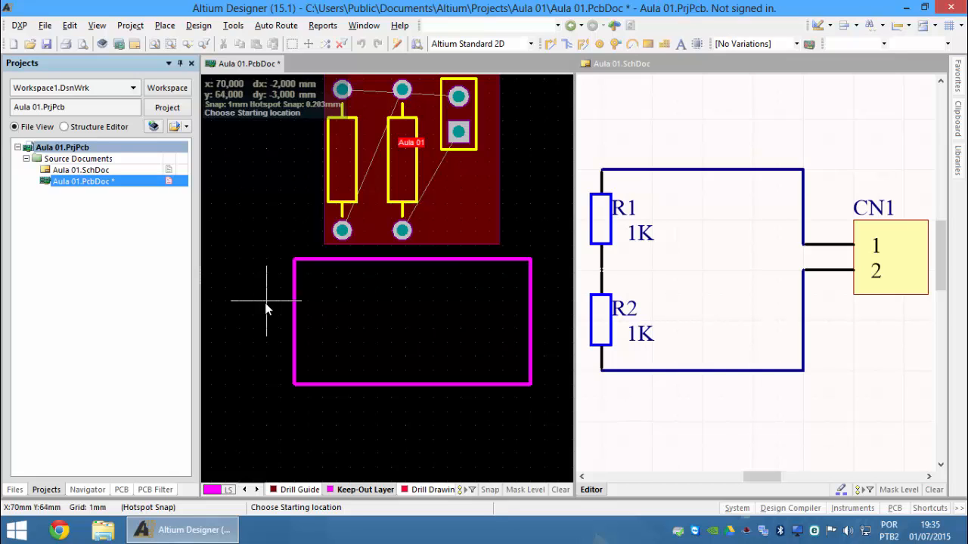
{"action": "key", "text": "Escape"}
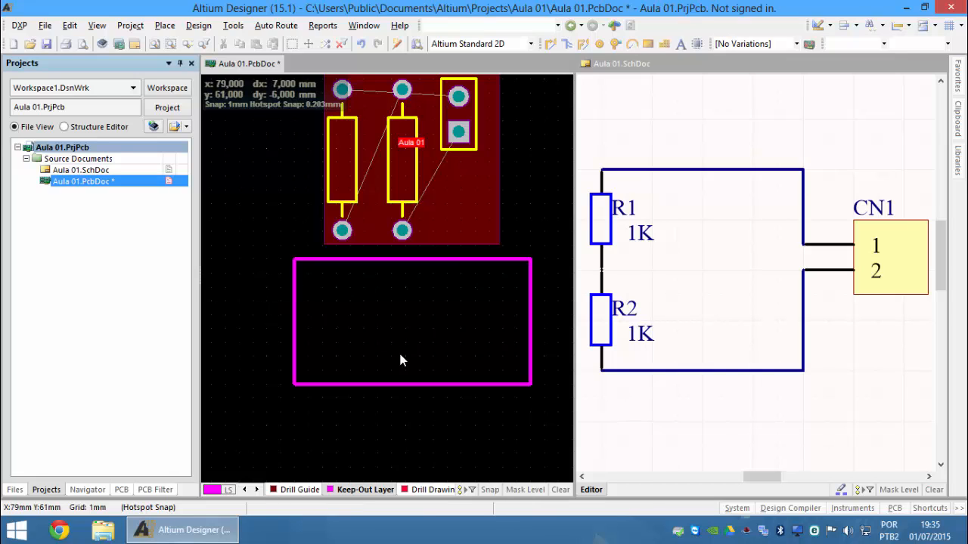
Step: Move the outline and component room together to the board's centre, and shift the Aula 01 room up and right, clear of the outline
{"action": "scroll", "coordinate": [402, 362], "scroll_direction": "down", "scroll_amount": 2, "text": "ctrl"}
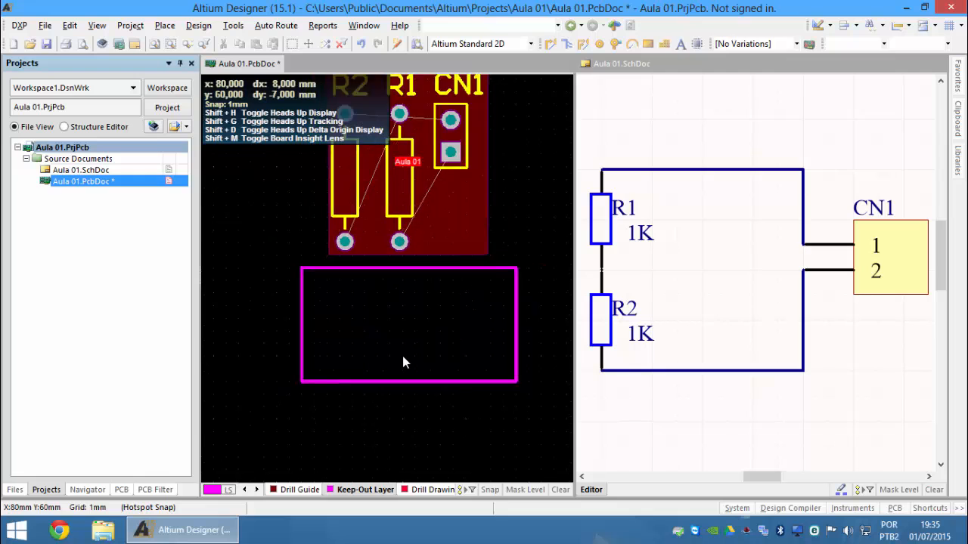
{"action": "scroll", "coordinate": [403, 361], "scroll_direction": "down", "scroll_amount": 5, "text": "ctrl"}
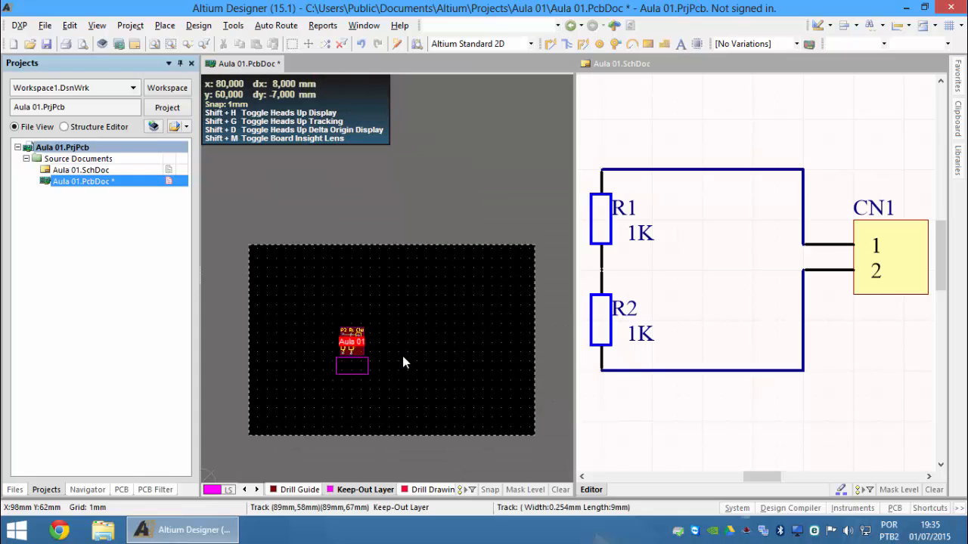
{"action": "scroll", "coordinate": [402, 356], "scroll_direction": "up", "scroll_amount": 2, "text": "ctrl"}
{"action": "scroll", "coordinate": [401, 352], "scroll_direction": "down", "scroll_amount": 1, "text": "ctrl"}
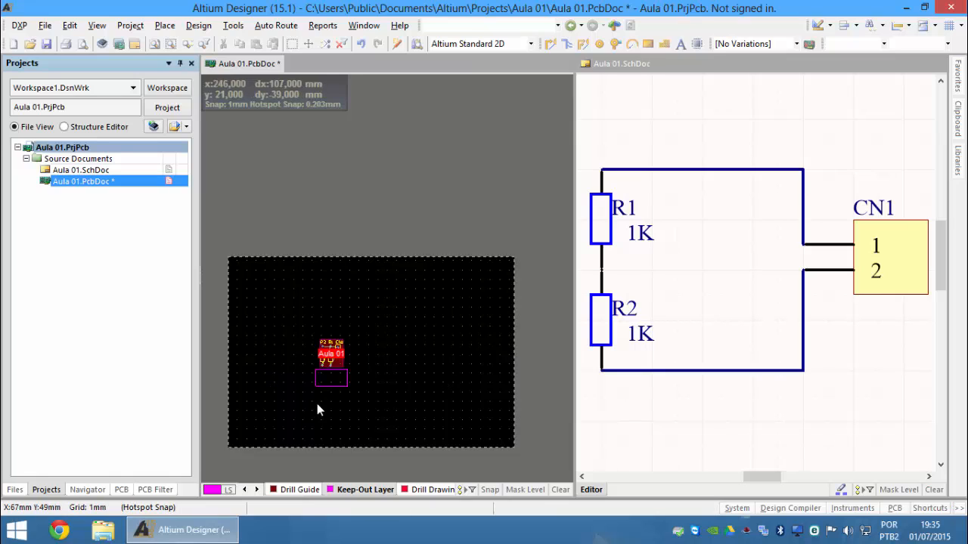
{"action": "left_click", "coordinate": [282, 315]}
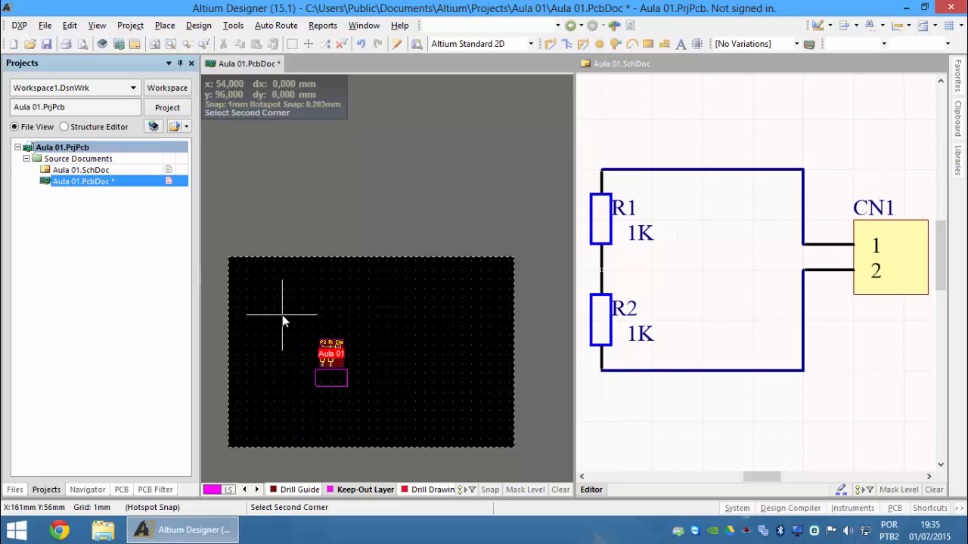
{"action": "left_click", "coordinate": [388, 412]}
{"action": "left_click_drag", "start_coordinate": [348, 368], "coordinate": [368, 324]}
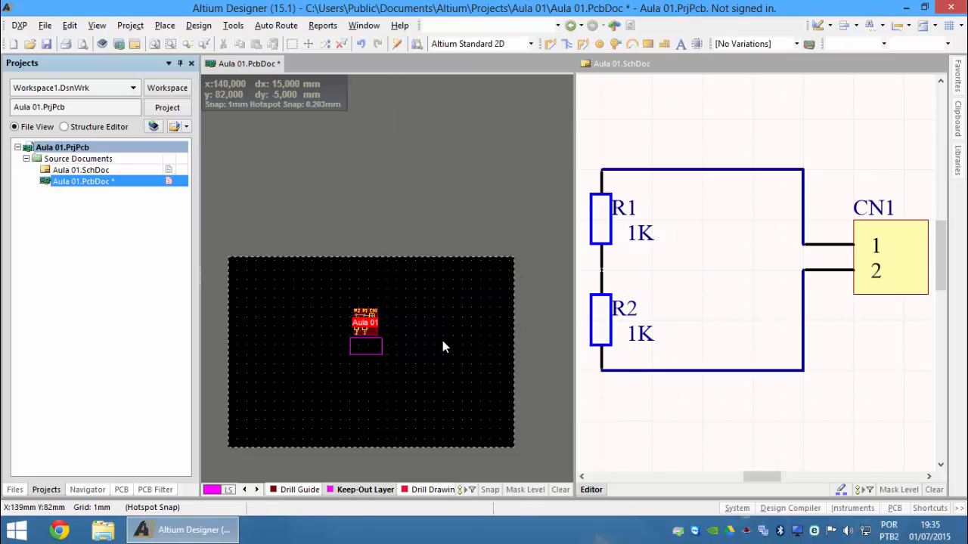
{"action": "left_click_drag", "start_coordinate": [373, 332], "coordinate": [458, 315]}
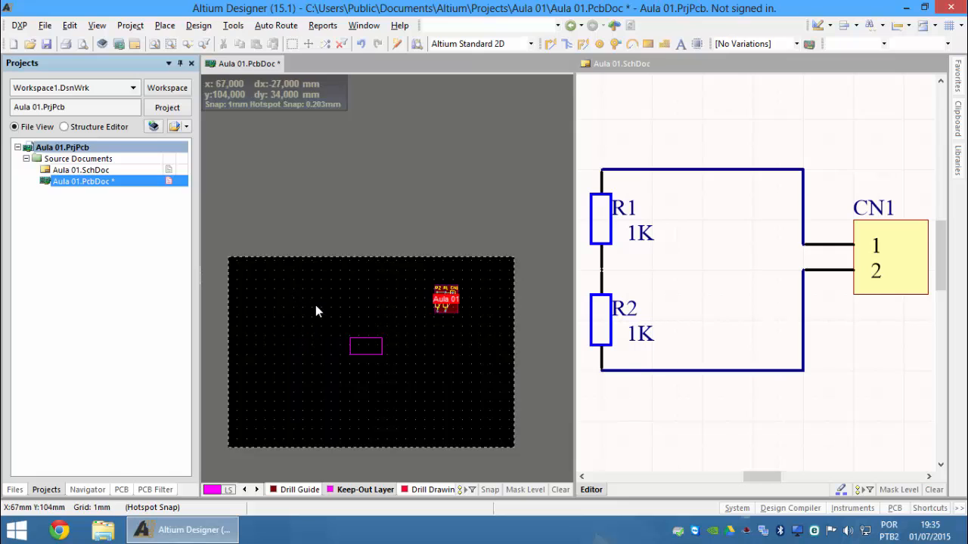
Step: Set the relative origin of the PCB at the lower-left corner of the keep-out outline
{"action": "scroll", "coordinate": [360, 354], "scroll_direction": "up", "scroll_amount": 3, "text": "ctrl"}
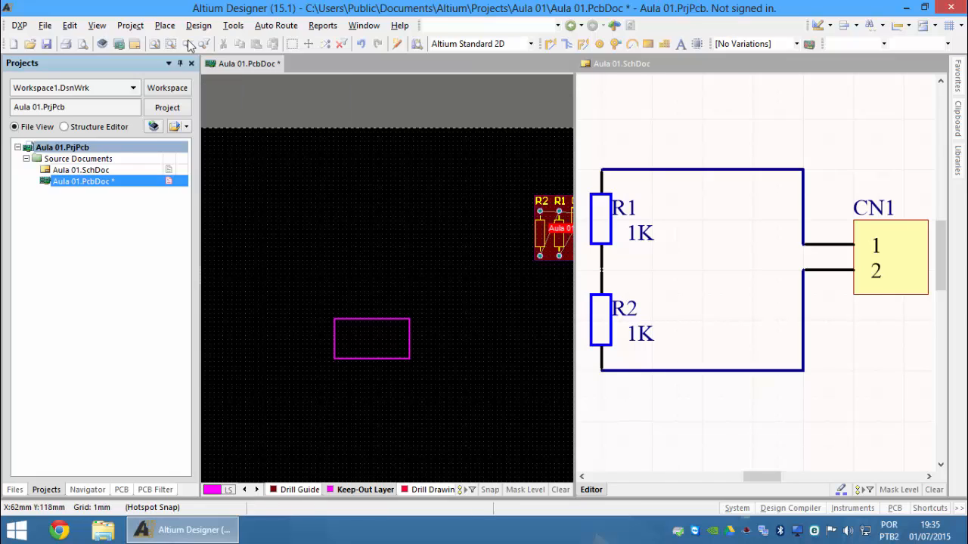
{"action": "left_click", "coordinate": [71, 25]}
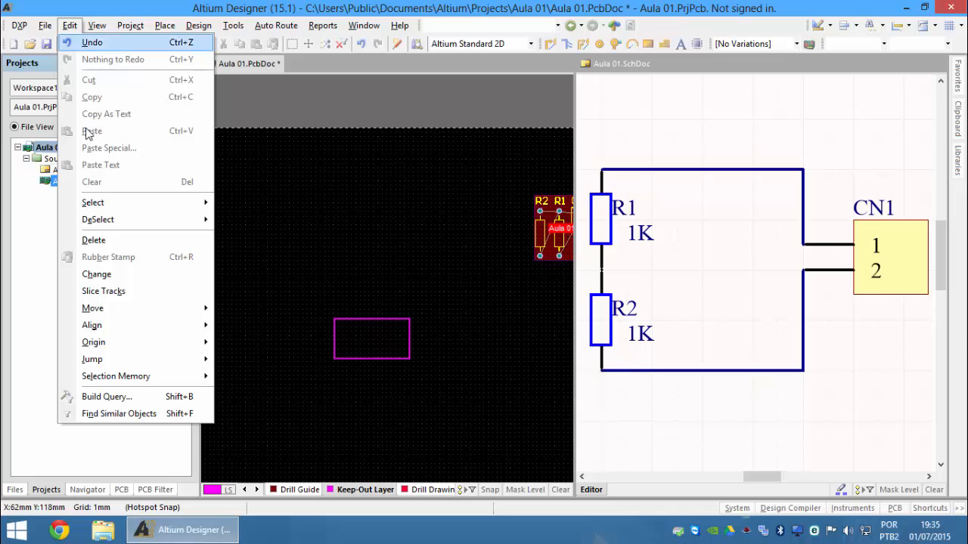
{"action": "mouse_move", "coordinate": [144, 332]}
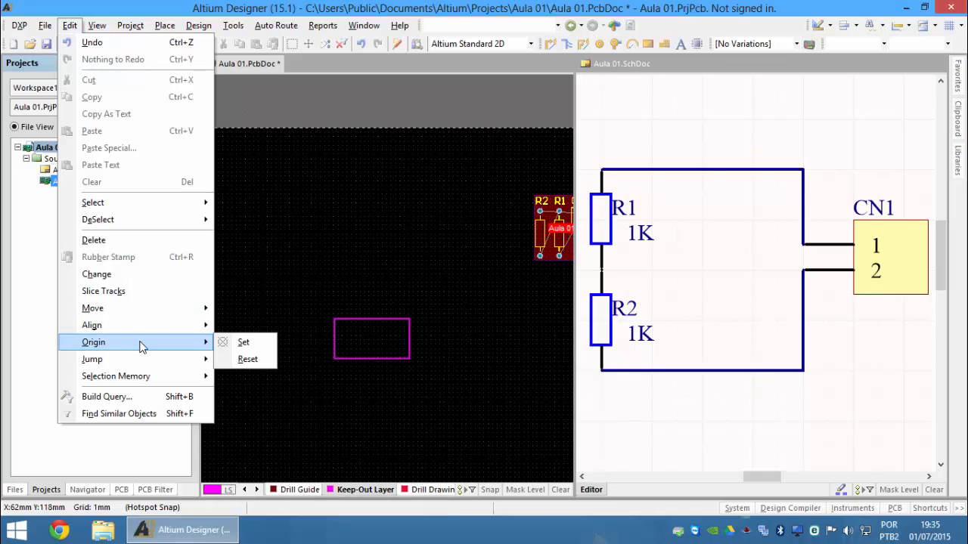
{"action": "left_click", "coordinate": [243, 342]}
{"action": "scroll", "coordinate": [336, 370], "scroll_direction": "up", "scroll_amount": 14, "text": "ctrl"}
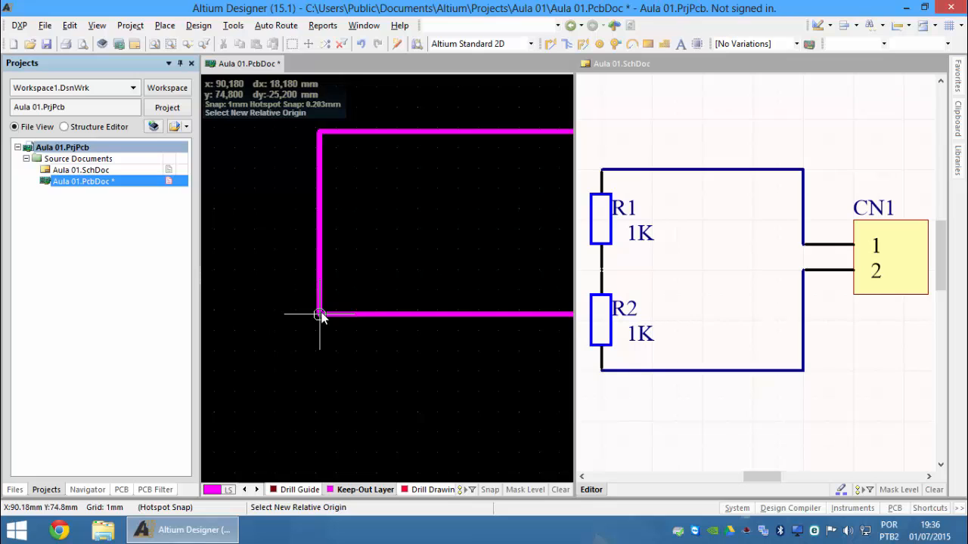
{"action": "left_click", "coordinate": [320, 315]}
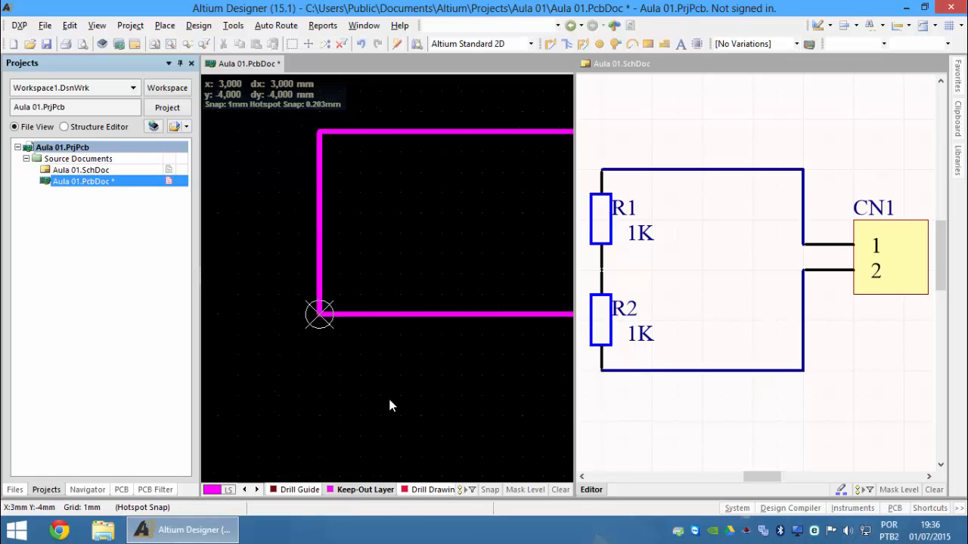
Step: Set the End X of the outline's bottom track to 50 mm
{"action": "scroll", "coordinate": [409, 384], "scroll_direction": "up", "scroll_amount": 2, "text": "ctrl"}
{"action": "scroll", "coordinate": [409, 384], "scroll_direction": "down", "scroll_amount": 8, "text": "ctrl"}
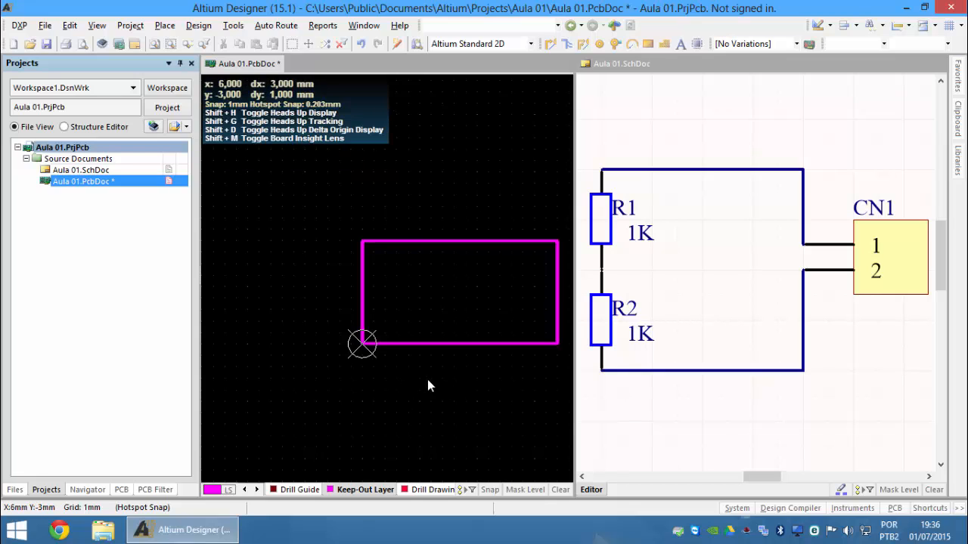
{"action": "double_click", "coordinate": [486, 345]}
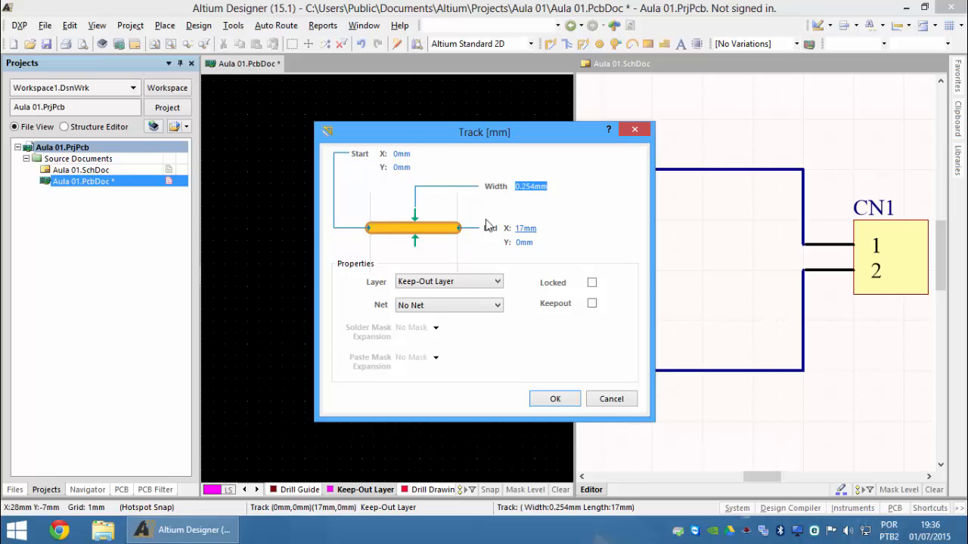
{"action": "left_click", "coordinate": [538, 228]}
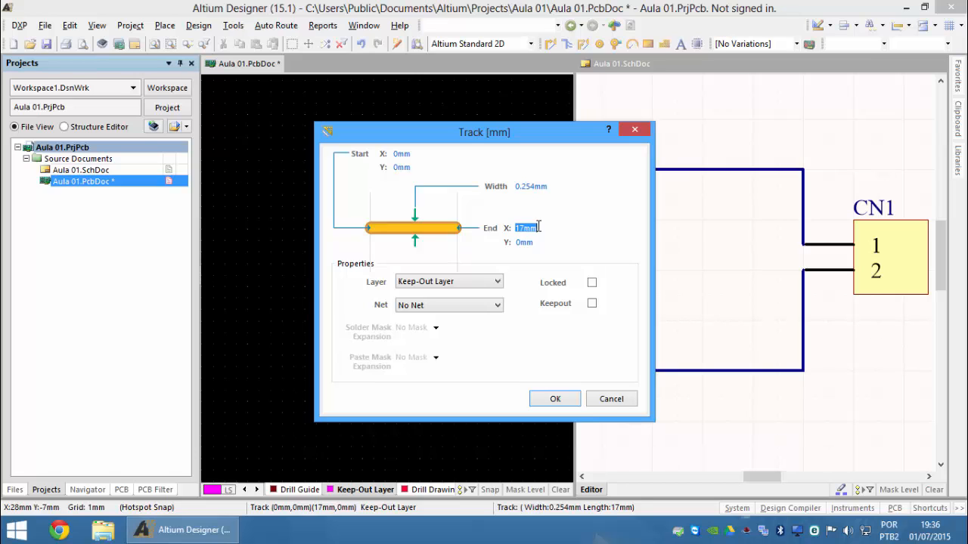
{"action": "type", "text": "50"}
{"action": "key", "text": "Return"}
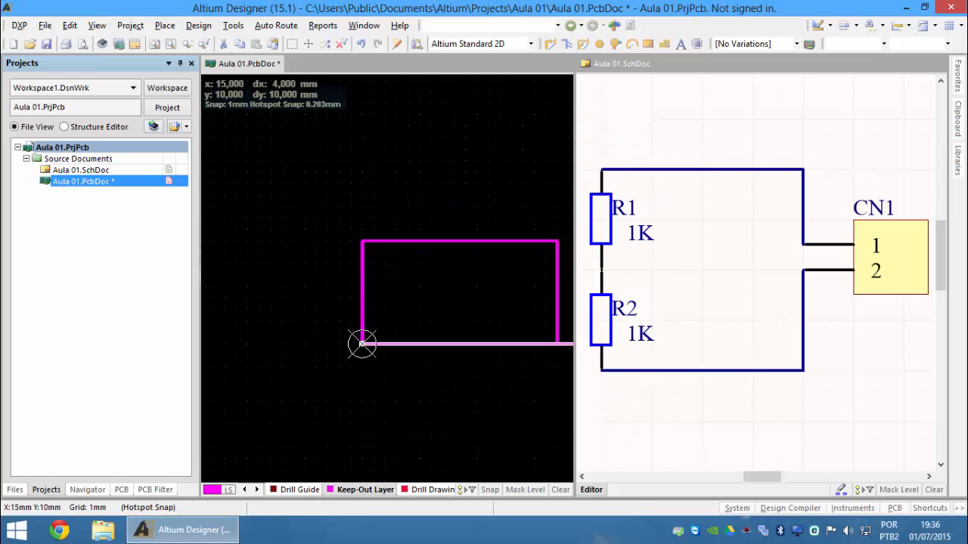
{"action": "left_click", "coordinate": [449, 415]}
Step: Set the End X of the outline's top track to 50 mm
{"action": "scroll", "coordinate": [409, 309], "scroll_direction": "up", "scroll_amount": 1, "text": "ctrl"}
{"action": "scroll", "coordinate": [410, 309], "scroll_direction": "down", "scroll_amount": 2, "text": "ctrl"}
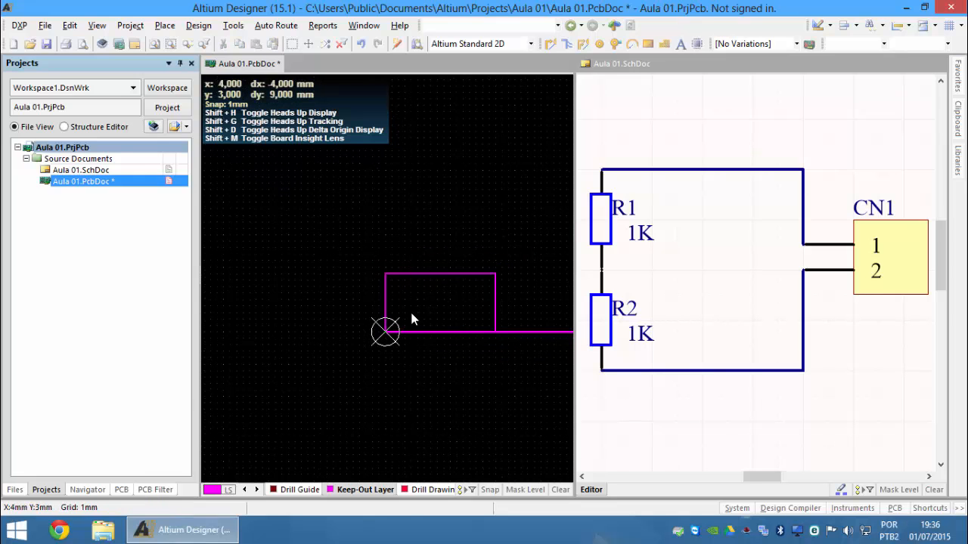
{"action": "right_click_drag", "start_coordinate": [440, 367], "coordinate": [314, 358]}
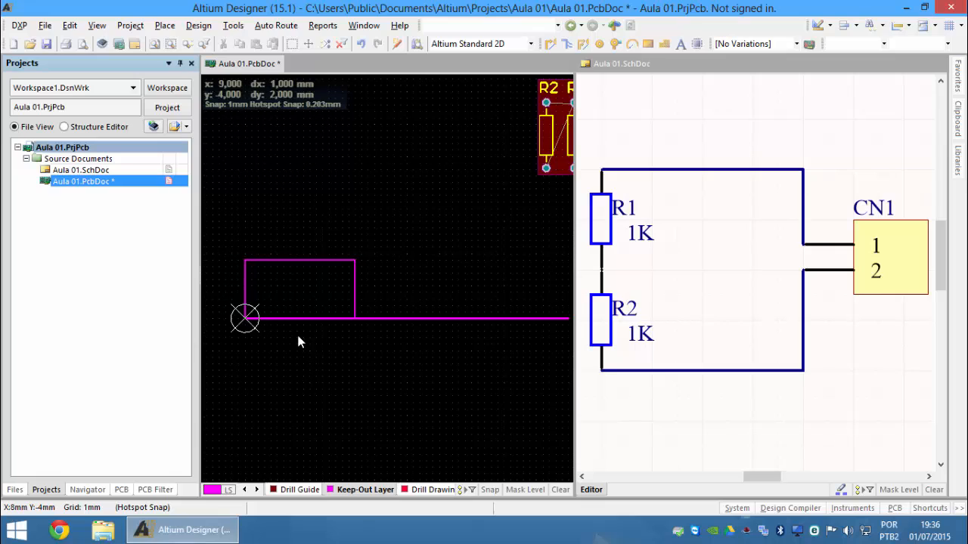
{"action": "left_click", "coordinate": [306, 260]}
{"action": "double_click", "coordinate": [302, 260]}
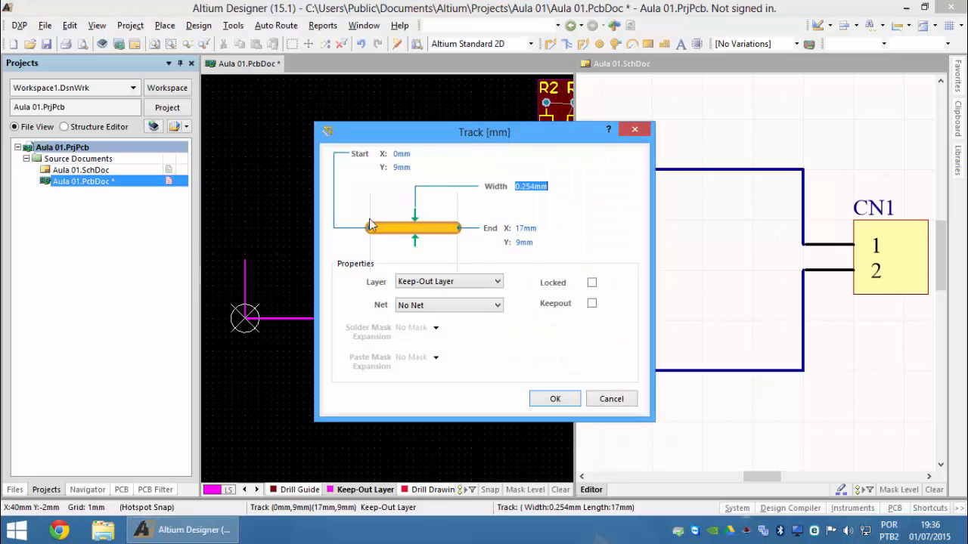
{"action": "left_click", "coordinate": [535, 227]}
{"action": "type", "text": "50"}
{"action": "key", "text": "Return"}
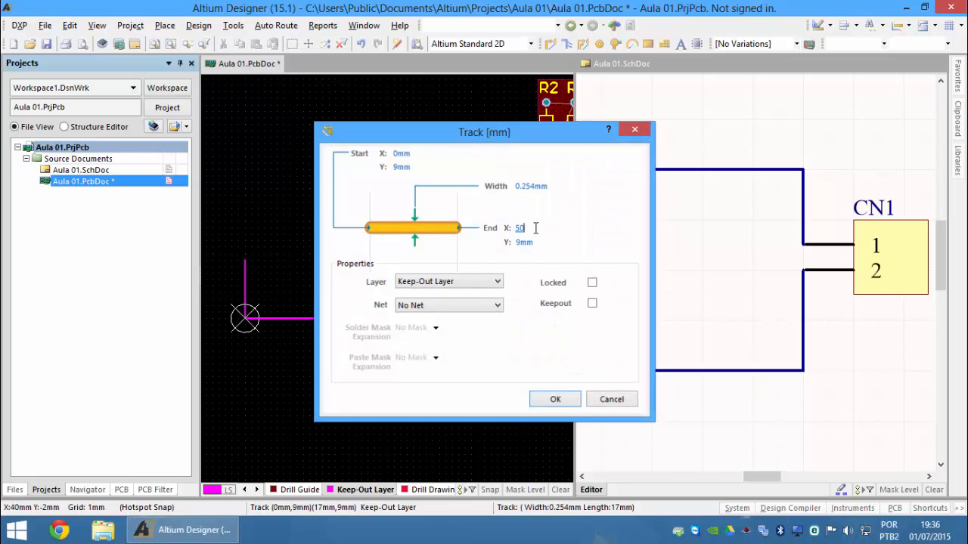
{"action": "left_click", "coordinate": [418, 349]}
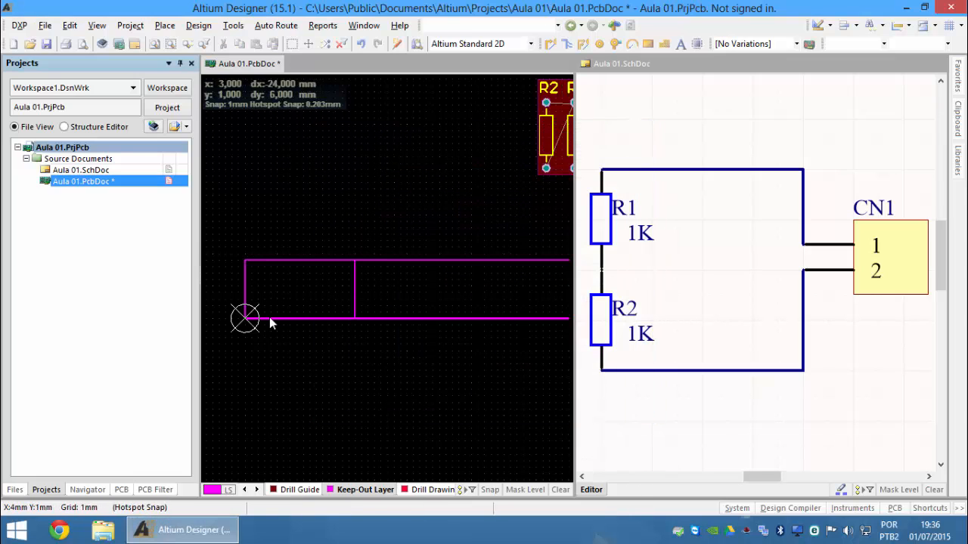
Step: Try changing the Y coordinates of the outline's right vertical track, with Start Y at 50 mm, and undo the edit
{"action": "double_click", "coordinate": [355, 287]}
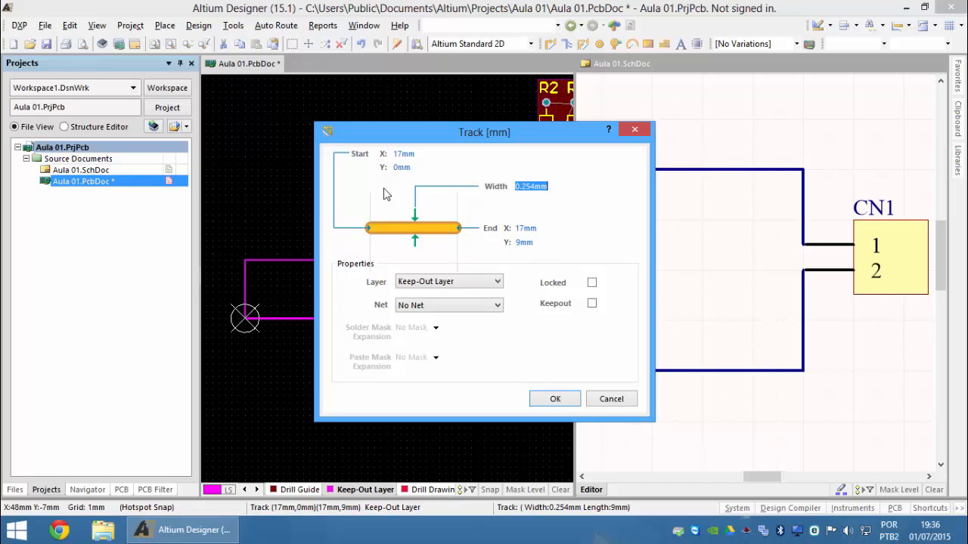
{"action": "left_click", "coordinate": [411, 168]}
{"action": "key", "text": "Tab"}
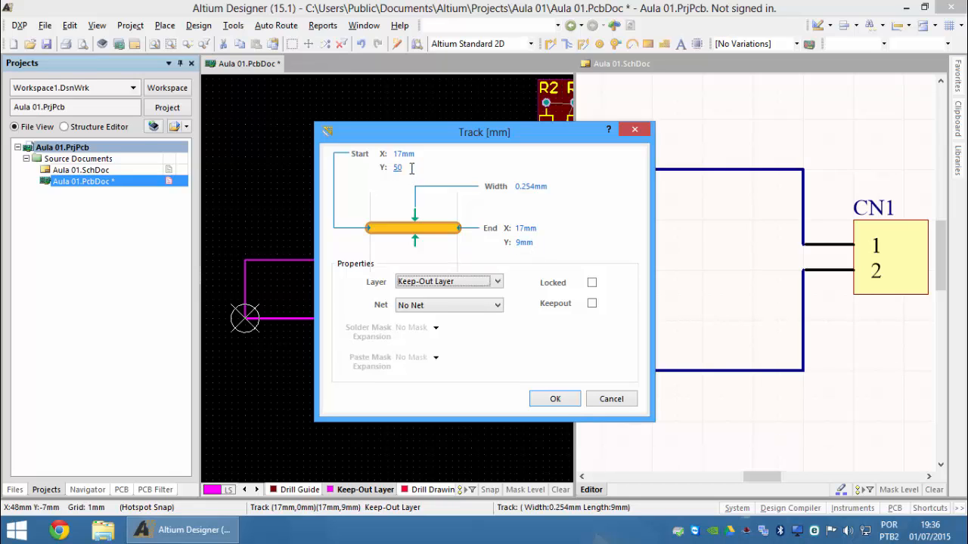
{"action": "left_click", "coordinate": [527, 247]}
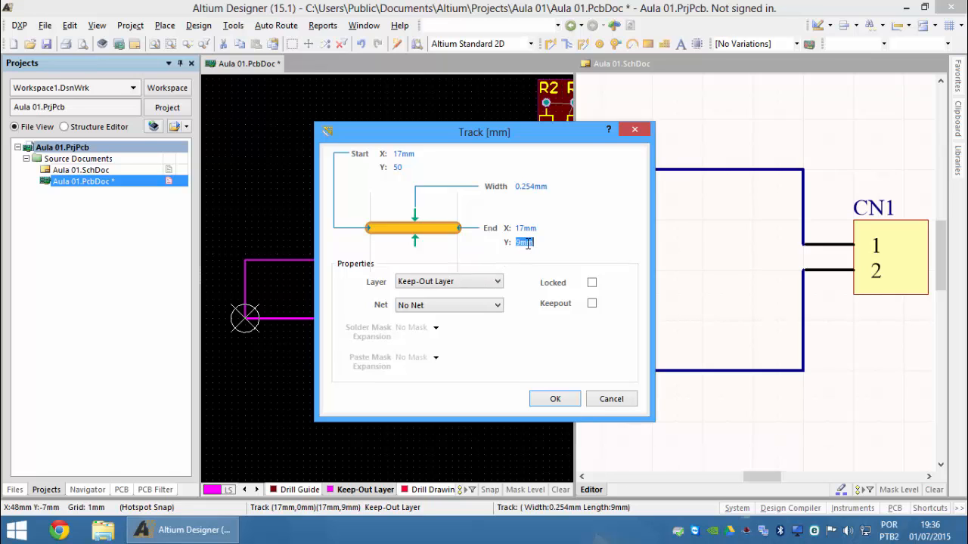
{"action": "key", "text": "Return"}
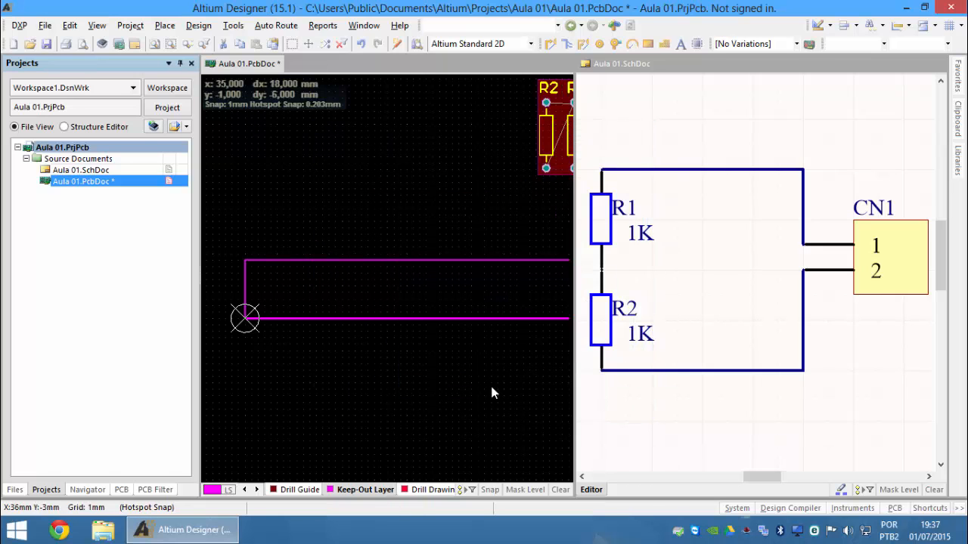
{"action": "key", "text": "z"}
{"action": "key", "text": "a"}
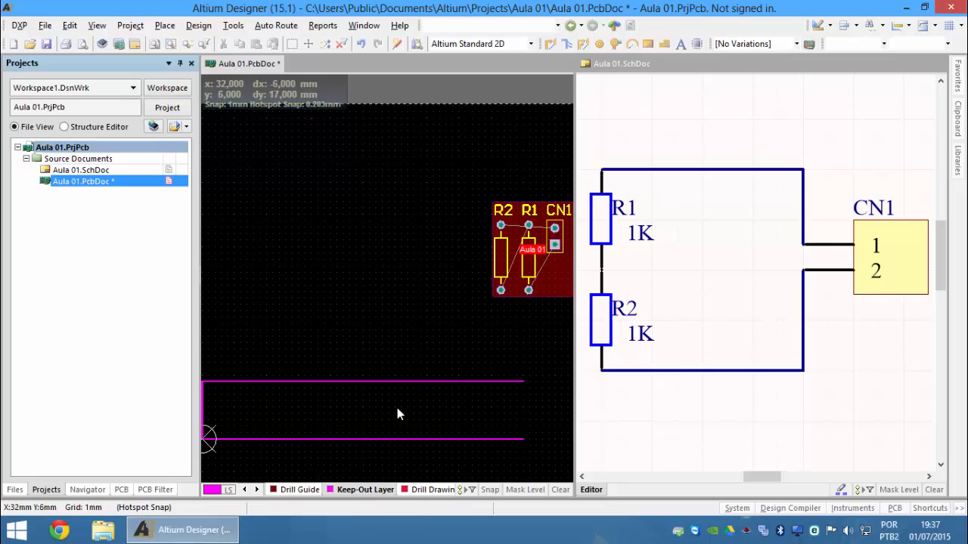
{"action": "left_click_drag", "start_coordinate": [399, 405], "coordinate": [424, 382]}
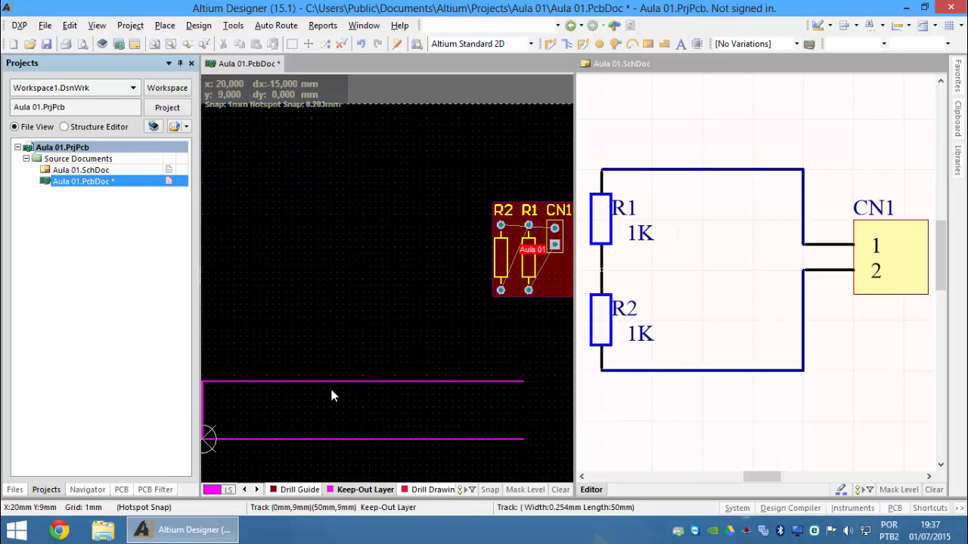
{"action": "right_click_drag", "start_coordinate": [360, 382], "coordinate": [389, 300]}
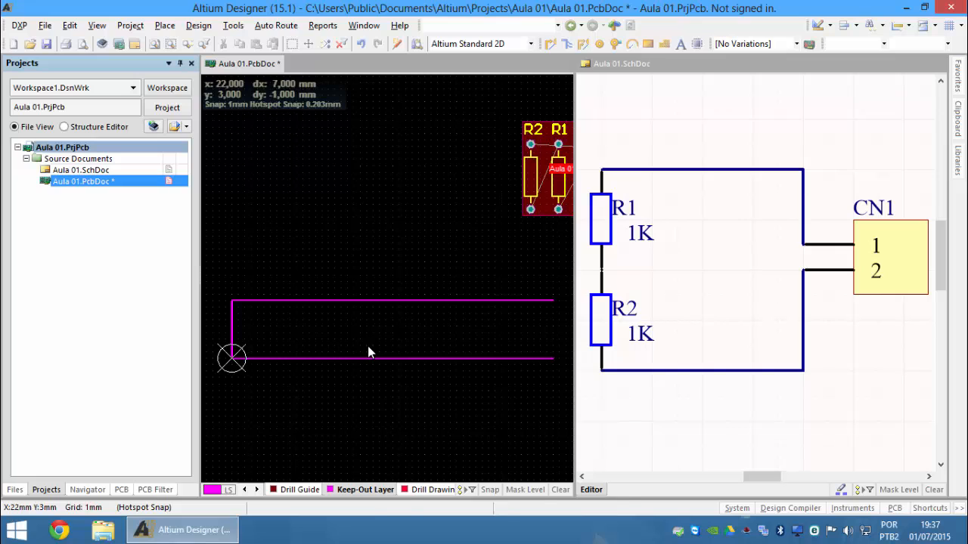
{"action": "scroll", "coordinate": [374, 360], "scroll_direction": "down", "scroll_amount": 1, "text": "ctrl"}
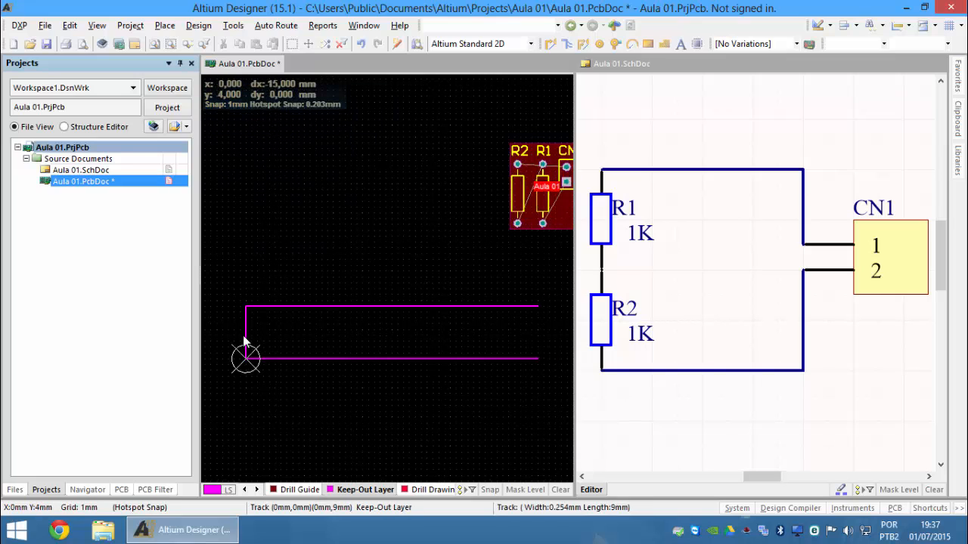
{"action": "key", "text": "ctrl+z"}
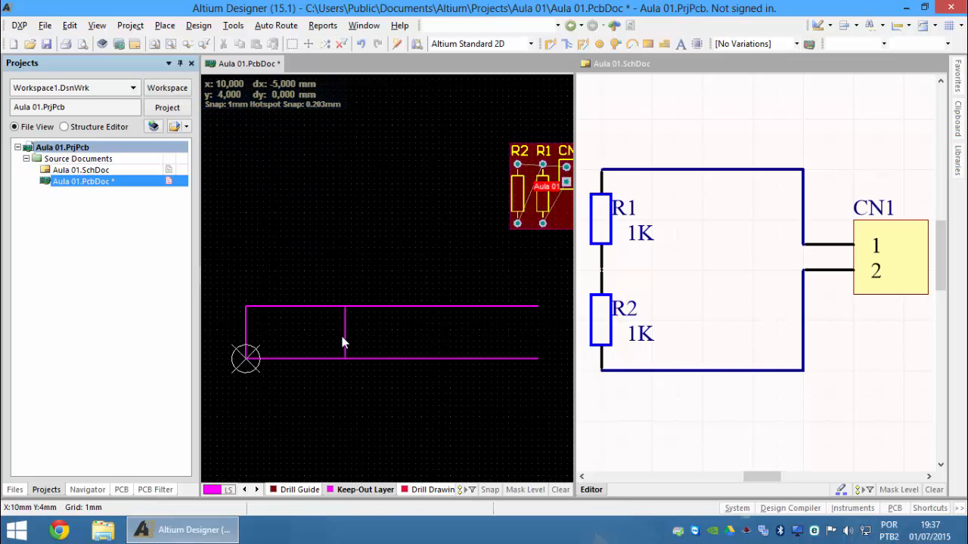
Step: Set both Start X and End X of the outline's right vertical track to 50 mm to close the widened rectangle
{"action": "double_click", "coordinate": [344, 337]}
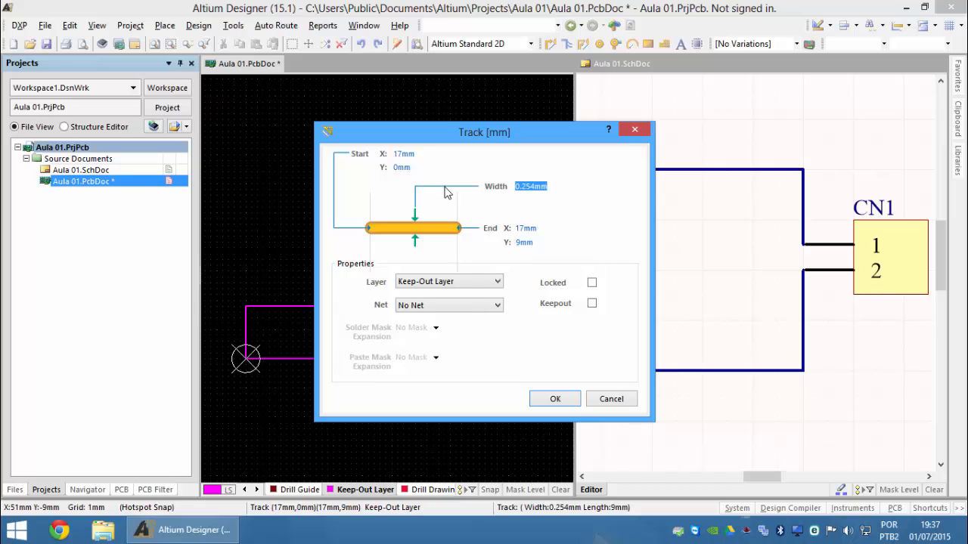
{"action": "left_click", "coordinate": [407, 154]}
{"action": "type", "text": "0"}
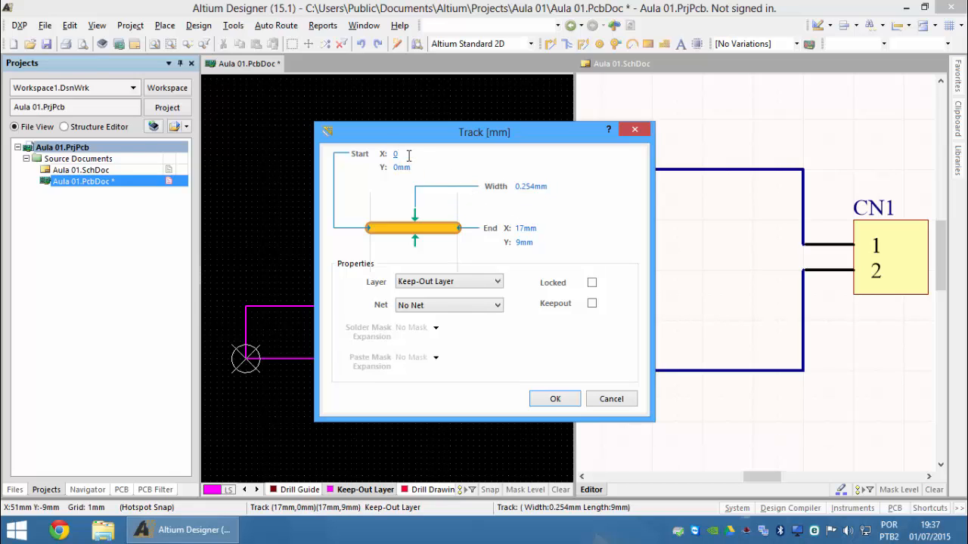
{"action": "key", "text": "Tab"}
{"action": "key", "text": "Tab"}
{"action": "key", "text": "Tab"}
{"action": "key", "text": "Tab"}
{"action": "left_click", "coordinate": [535, 226]}
{"action": "type", "text": "50"}
{"action": "key", "text": "Return"}
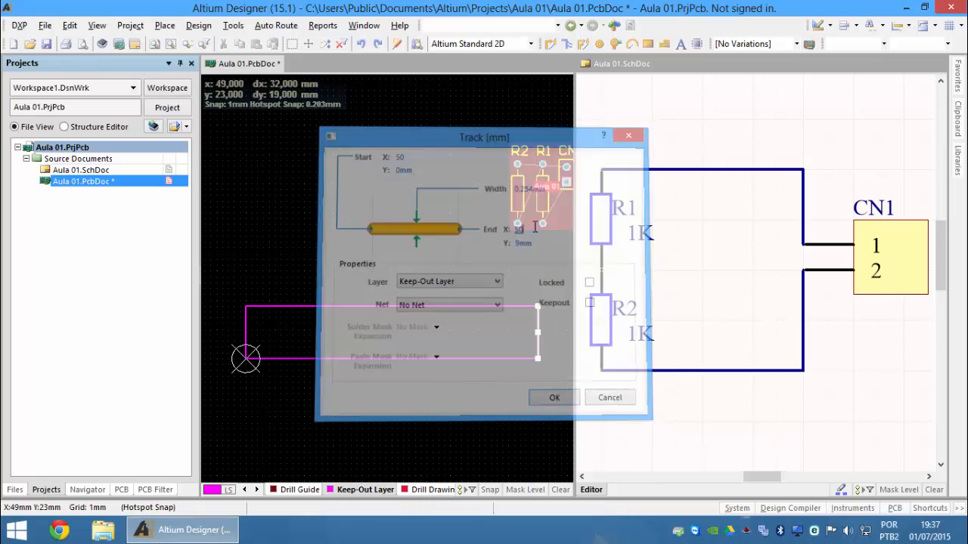
{"action": "left_click", "coordinate": [495, 299]}
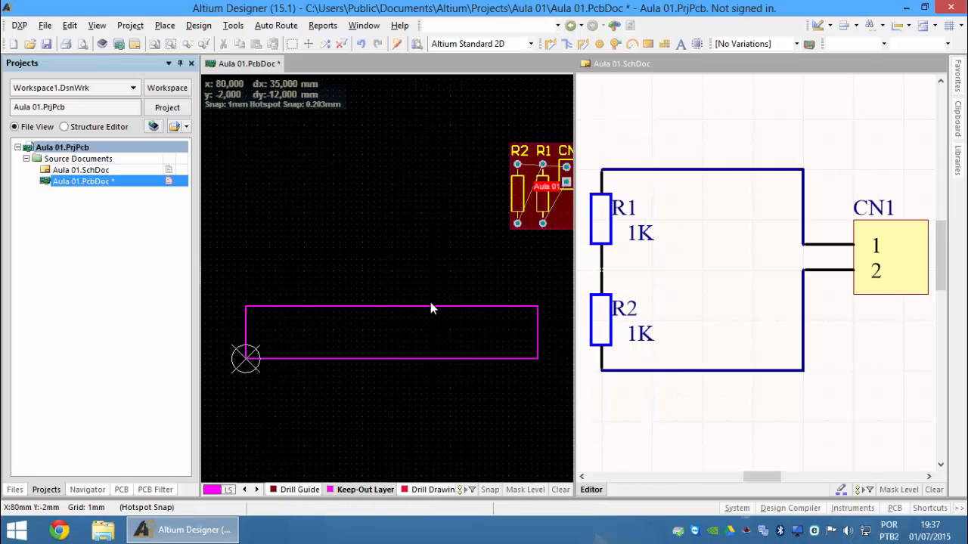
Step: Set the End Y of the outline's left vertical track to 50 mm
{"action": "double_click", "coordinate": [246, 324]}
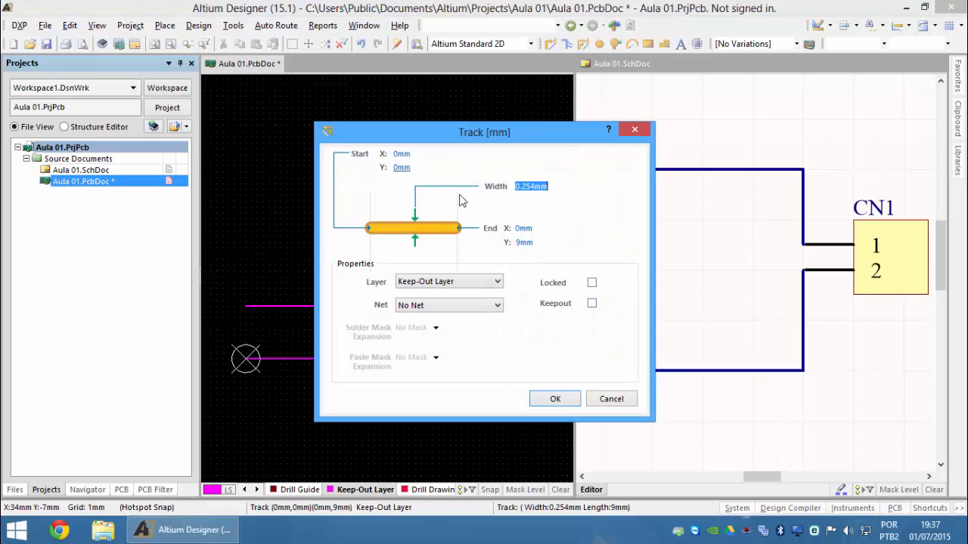
{"action": "double_click", "coordinate": [539, 242]}
{"action": "type", "text": "50"}
{"action": "key", "text": "Return"}
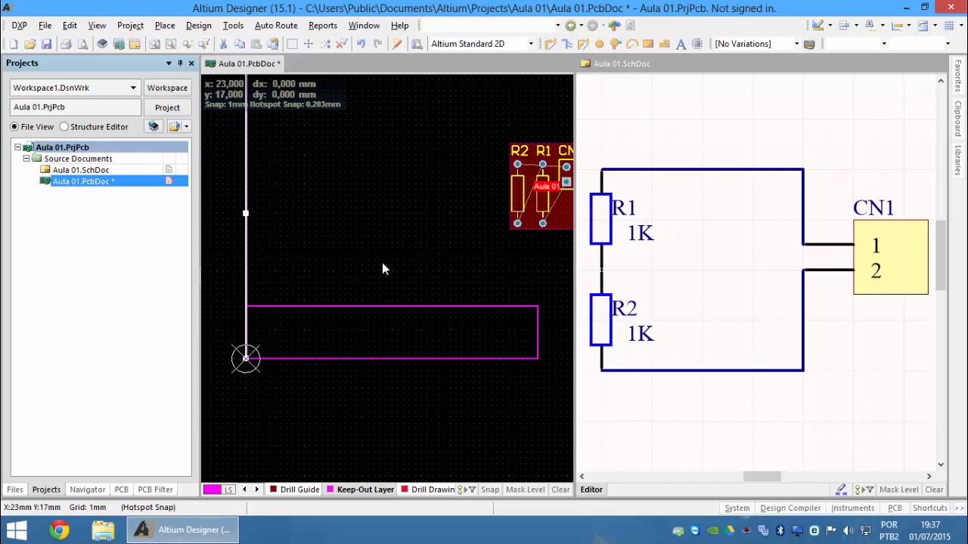
Step: Set the End Y of the outline's right vertical track to 50 mm
{"action": "left_click", "coordinate": [375, 281]}
{"action": "scroll", "coordinate": [375, 282], "scroll_direction": "up", "scroll_amount": 2}
{"action": "scroll", "coordinate": [375, 282], "scroll_direction": "down", "scroll_amount": 2}
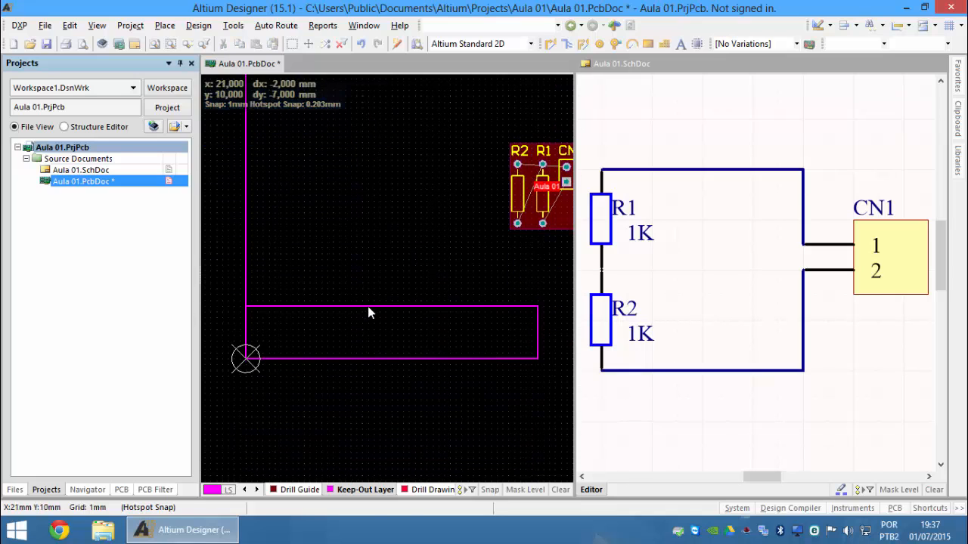
{"action": "double_click", "coordinate": [538, 332]}
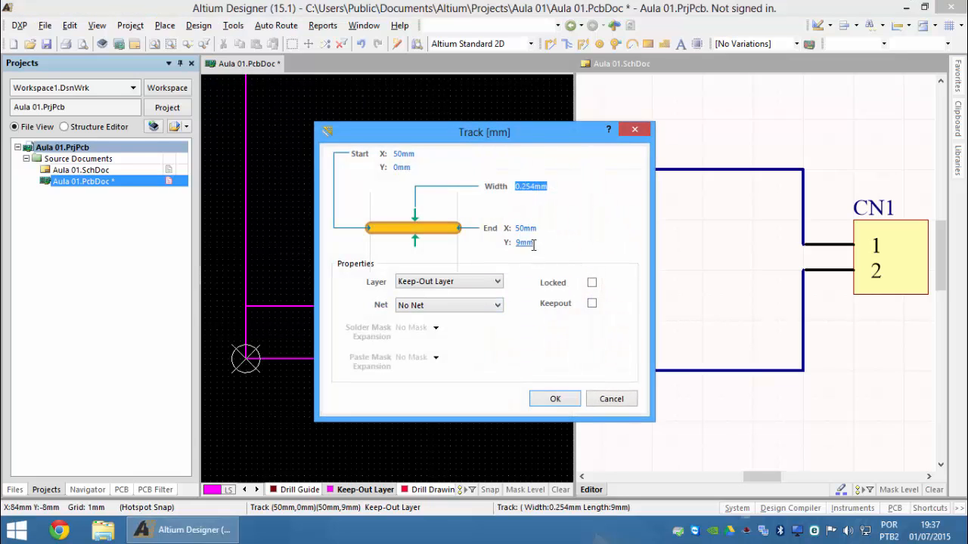
{"action": "double_click", "coordinate": [529, 242]}
{"action": "type", "text": "50"}
{"action": "key", "text": "Return"}
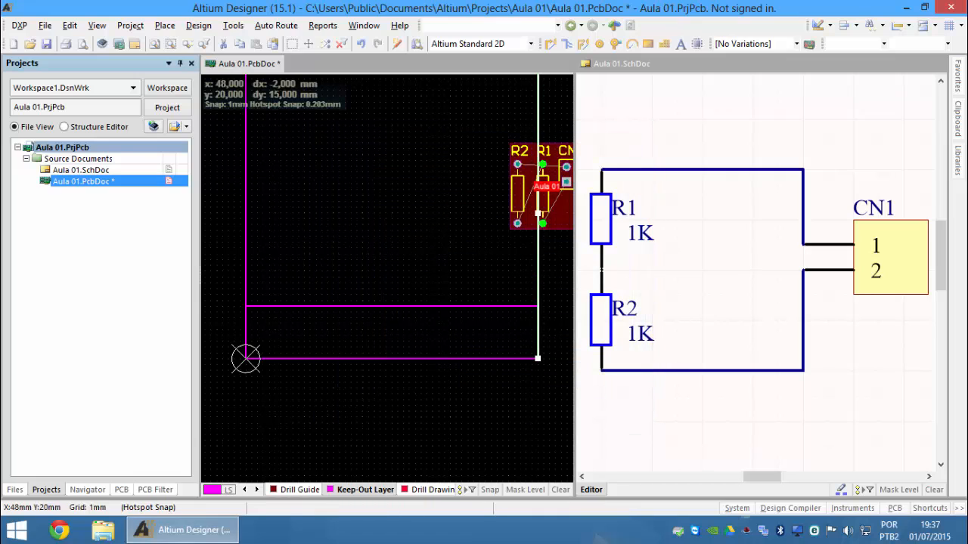
Step: Set both Start Y and End Y of the outline's upper horizontal track to 50 mm to close the square
{"action": "double_click", "coordinate": [483, 306]}
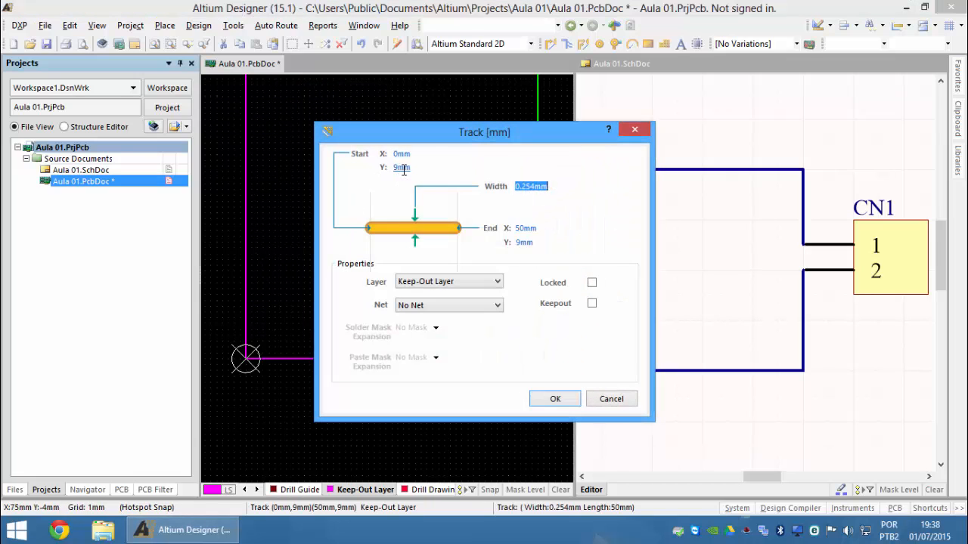
{"action": "double_click", "coordinate": [407, 168]}
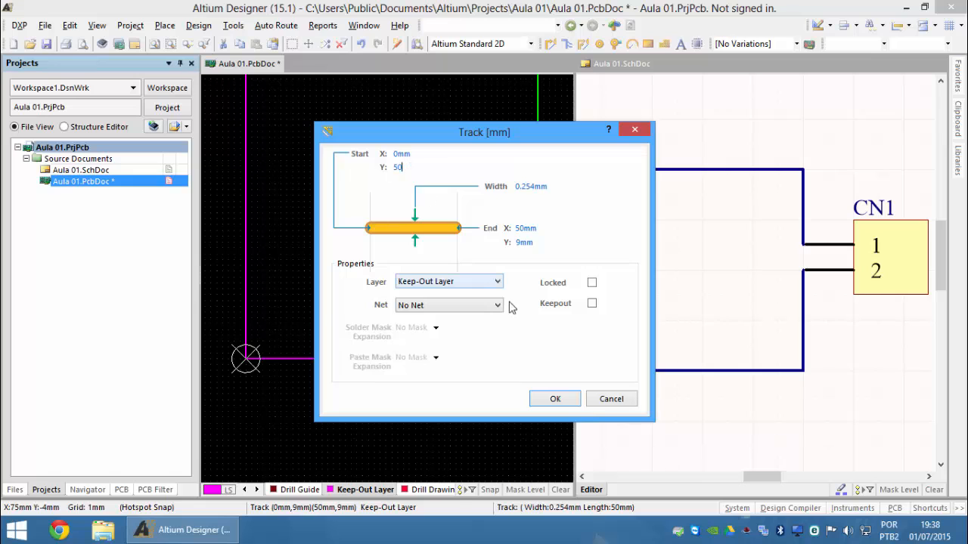
{"action": "double_click", "coordinate": [531, 244]}
{"action": "type", "text": "50"}
{"action": "key", "text": "Return"}
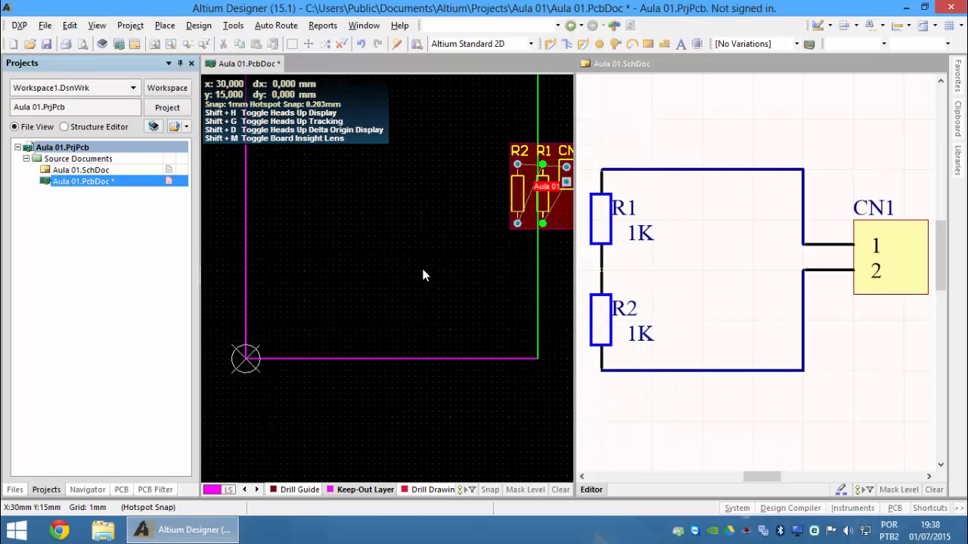
Step: Move the Aula 01 room with R2, R1 and CN1 to the middle of the square outline
{"action": "scroll", "coordinate": [423, 274], "scroll_direction": "up", "scroll_amount": 1, "text": "ctrl"}
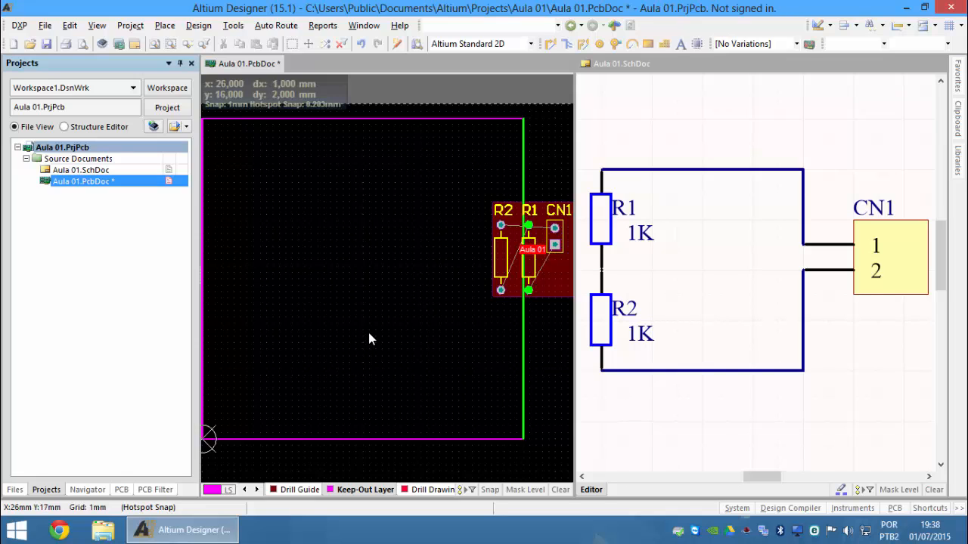
{"action": "scroll", "coordinate": [368, 333], "scroll_direction": "down", "scroll_amount": 1, "text": "ctrl"}
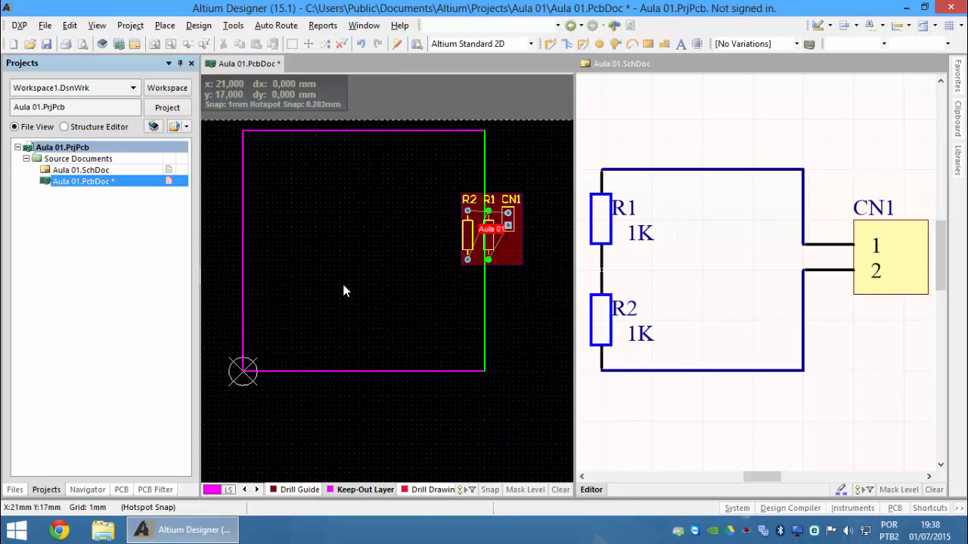
{"action": "left_click_drag", "start_coordinate": [488, 260], "coordinate": [397, 286]}
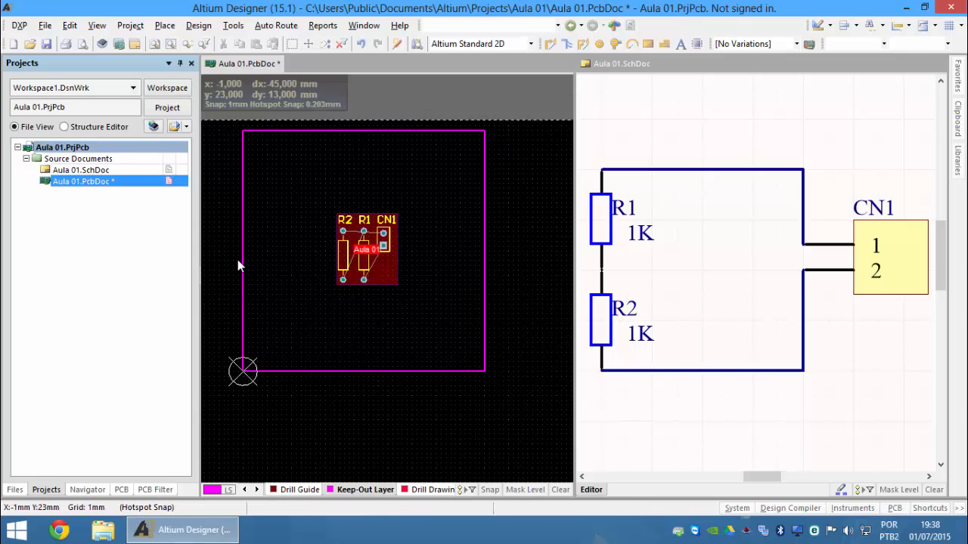
Step: Select all four Keep-Out outline tracks and define the board shape from the selected objects
{"action": "left_click", "coordinate": [243, 209]}
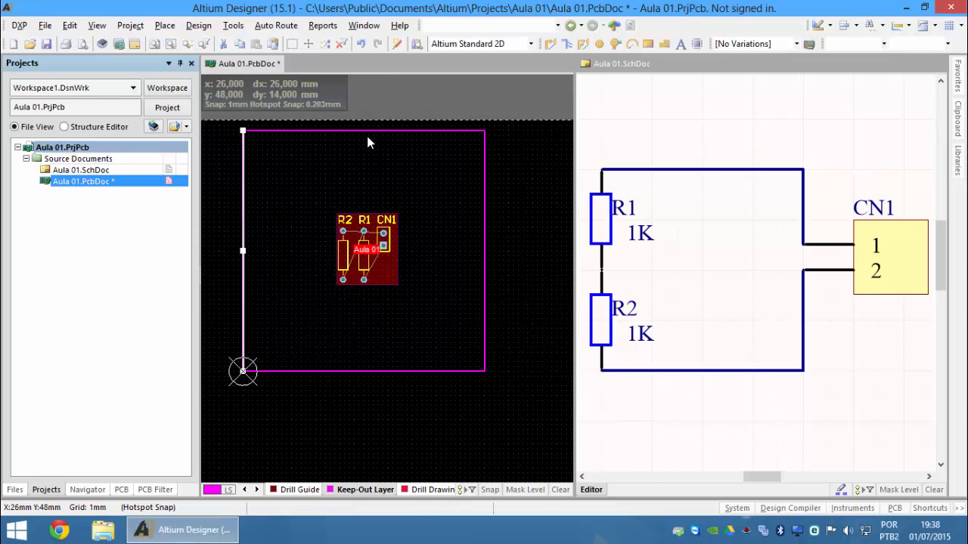
{"action": "left_click", "coordinate": [459, 131], "text": "shift"}
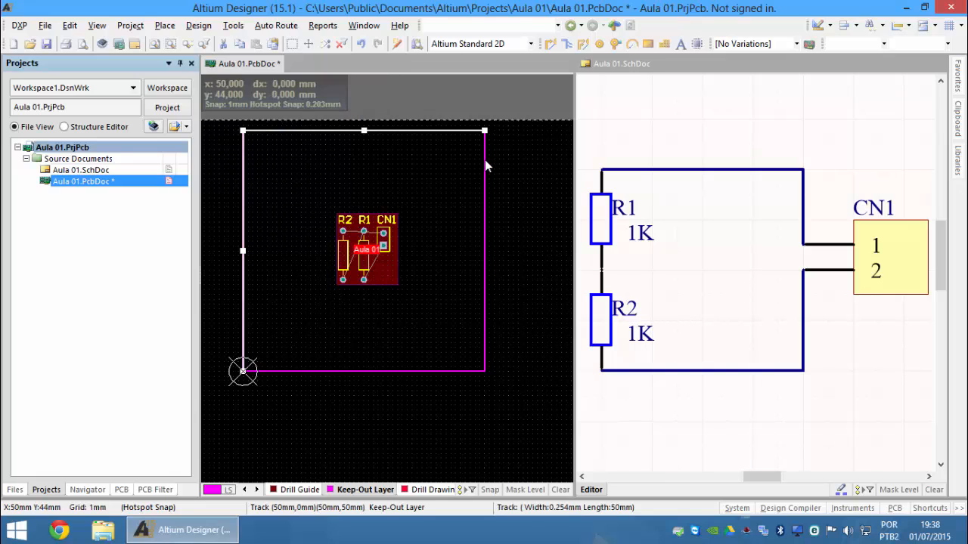
{"action": "left_click", "coordinate": [485, 166], "text": "shift"}
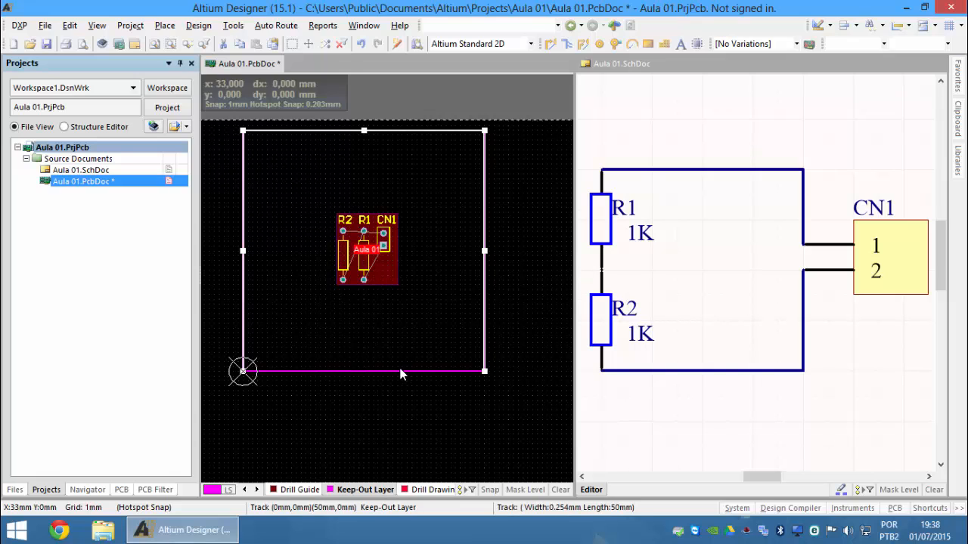
{"action": "key", "text": "shift"}
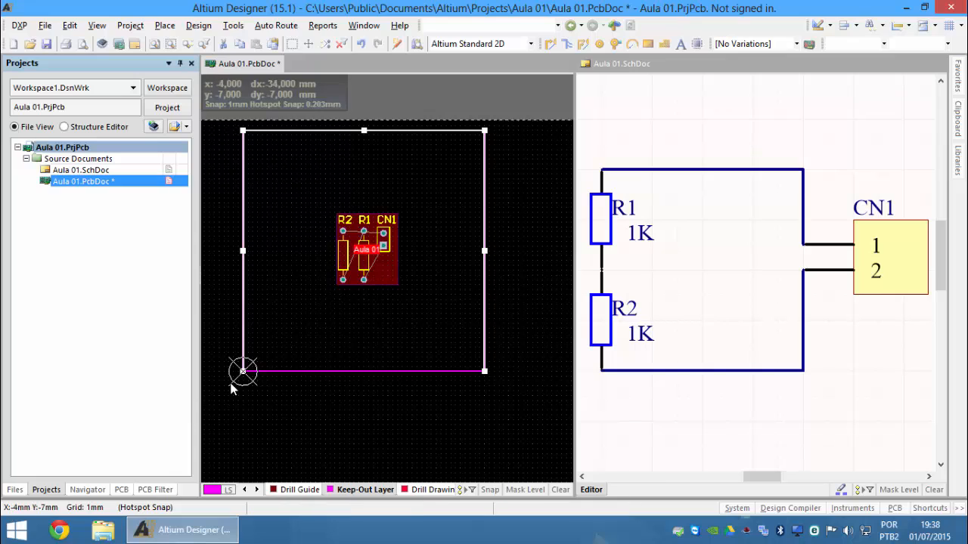
{"action": "left_click", "coordinate": [259, 372]}
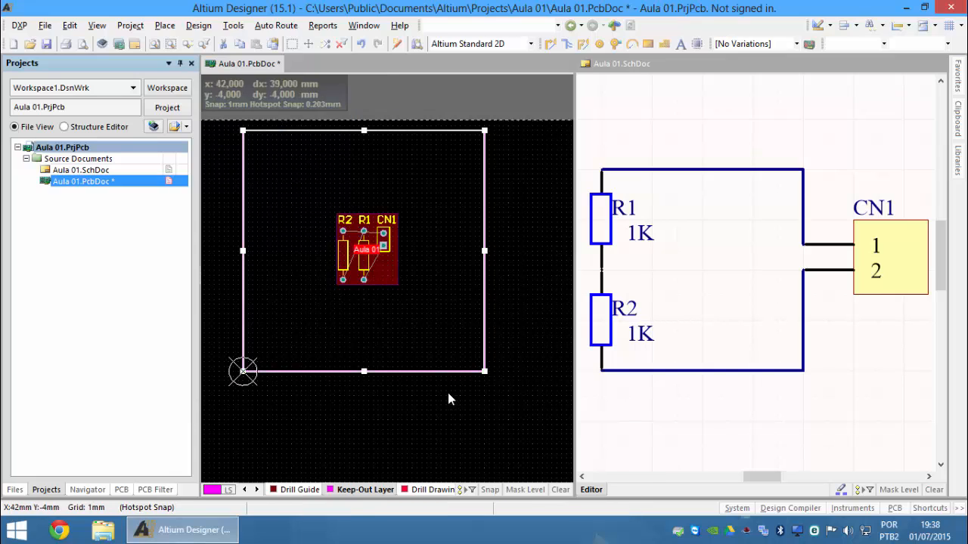
{"action": "key", "text": "shift"}
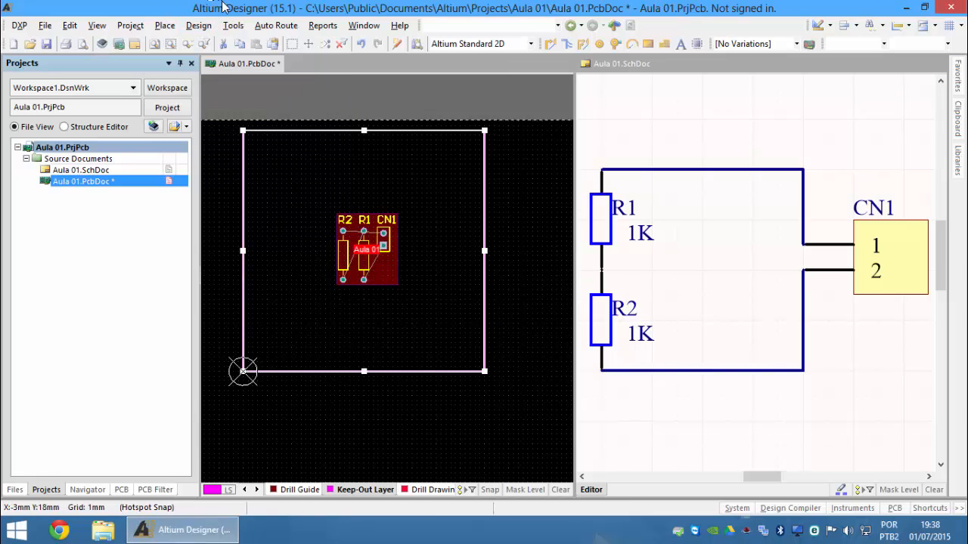
{"action": "left_click", "coordinate": [199, 25]}
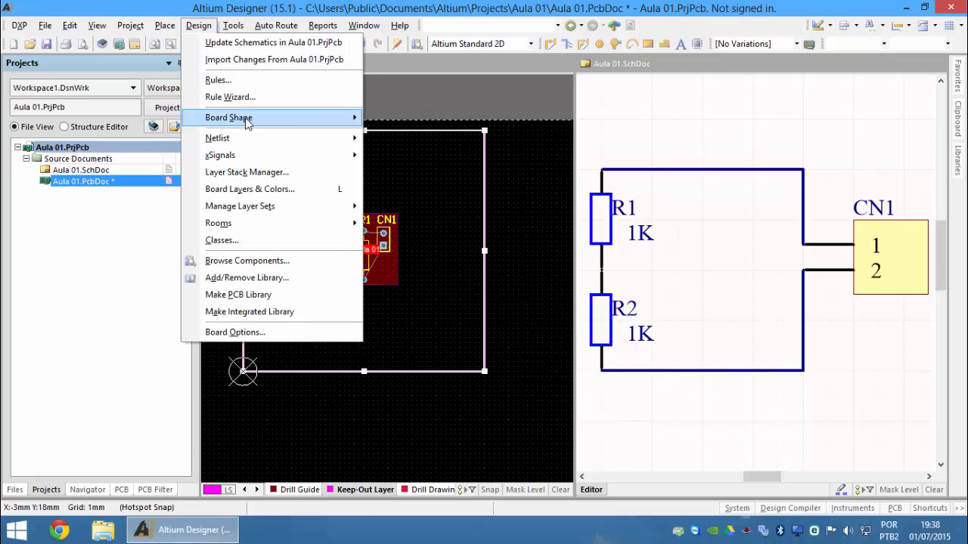
{"action": "mouse_move", "coordinate": [246, 124]}
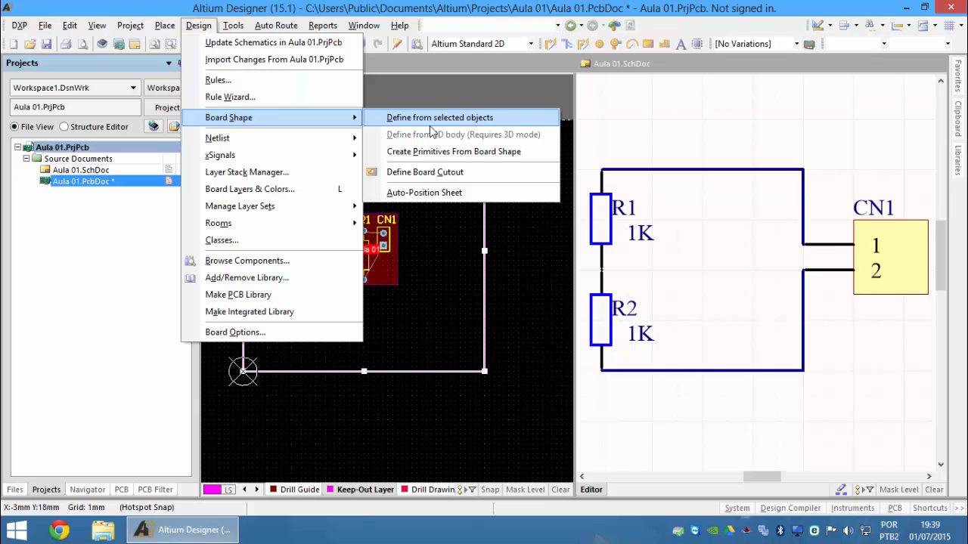
{"action": "left_click", "coordinate": [430, 123]}
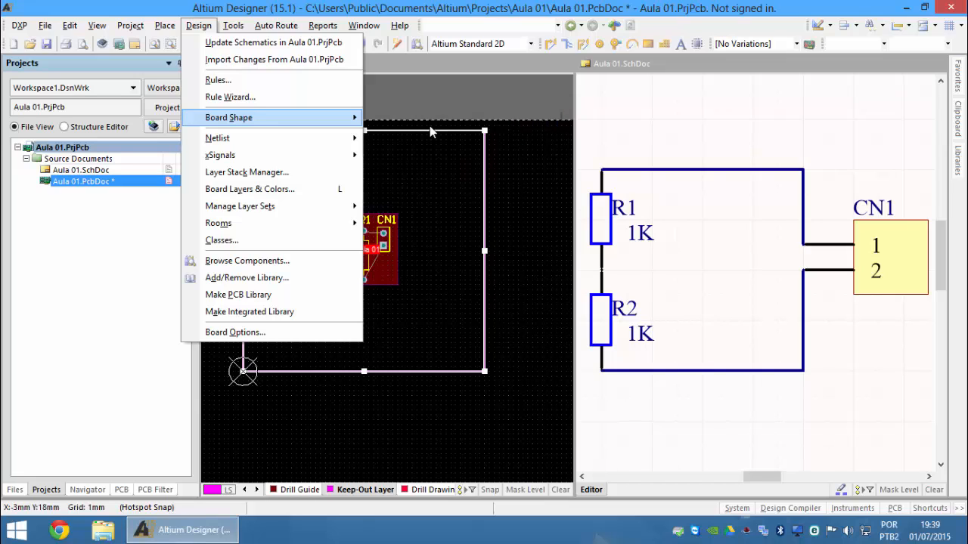
{"action": "left_click", "coordinate": [538, 255]}
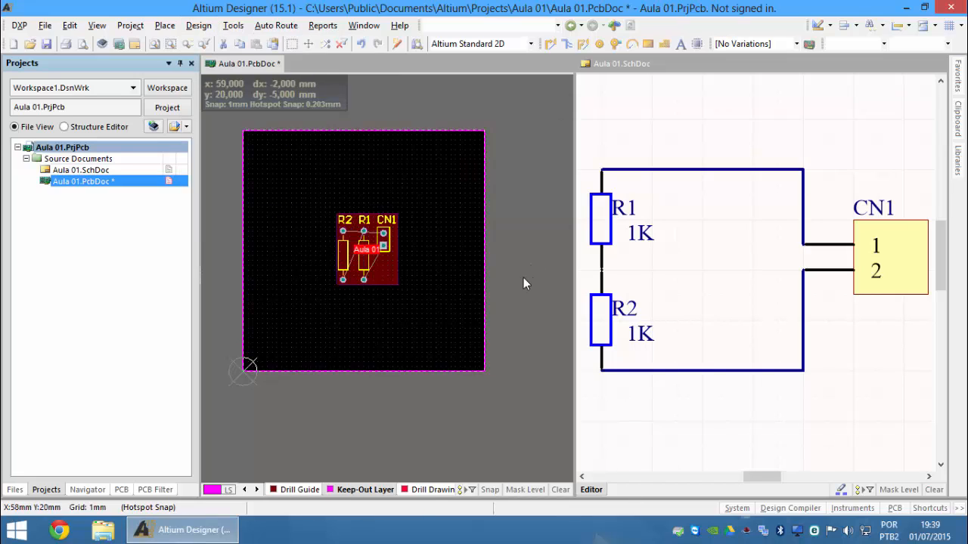
{"action": "scroll", "coordinate": [401, 316], "scroll_direction": "down", "scroll_amount": 2}
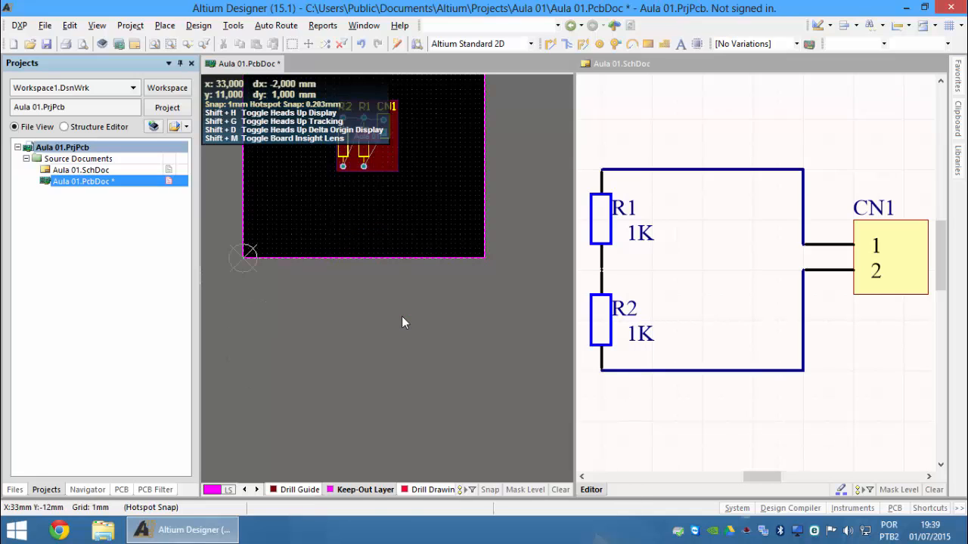
{"action": "scroll", "coordinate": [401, 316], "scroll_direction": "up", "scroll_amount": 3}
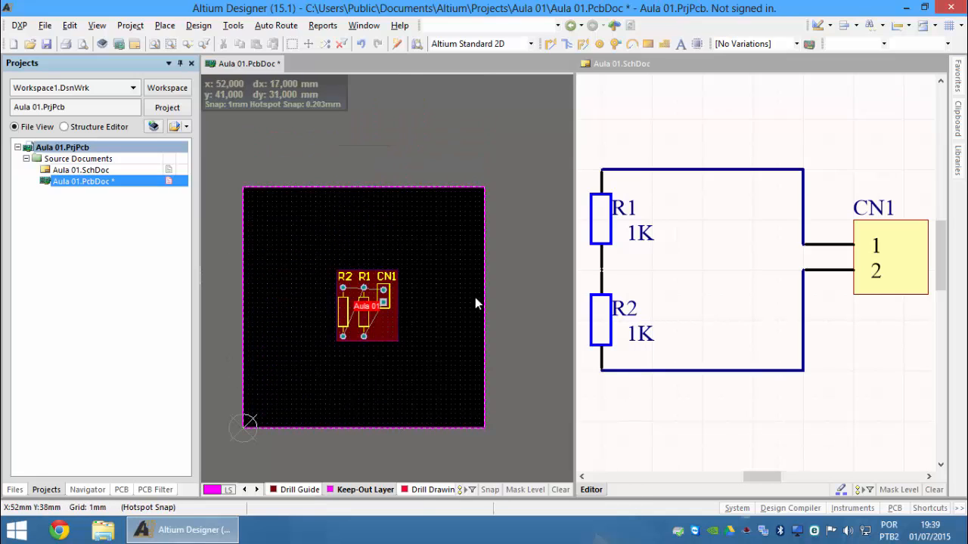
{"action": "left_click", "coordinate": [507, 340]}
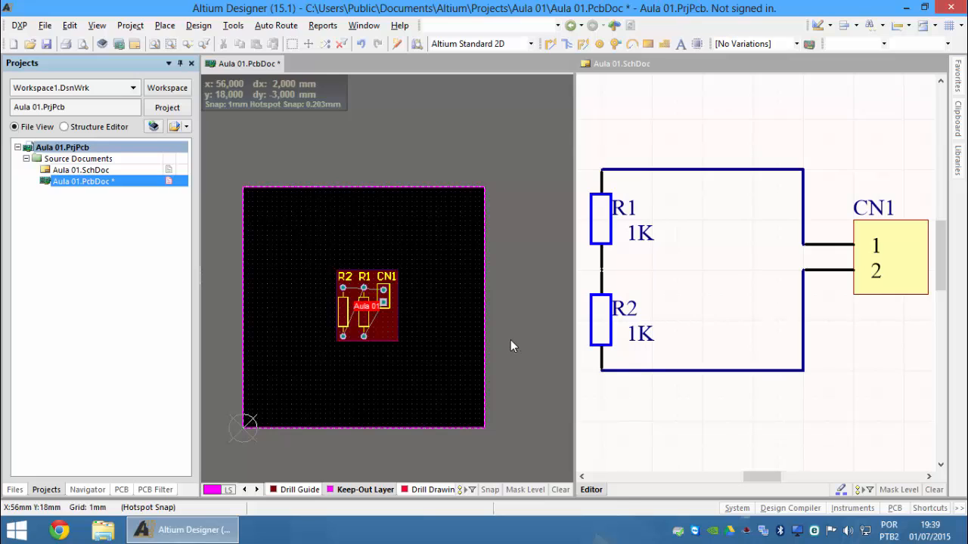
{"action": "left_click", "coordinate": [382, 339]}
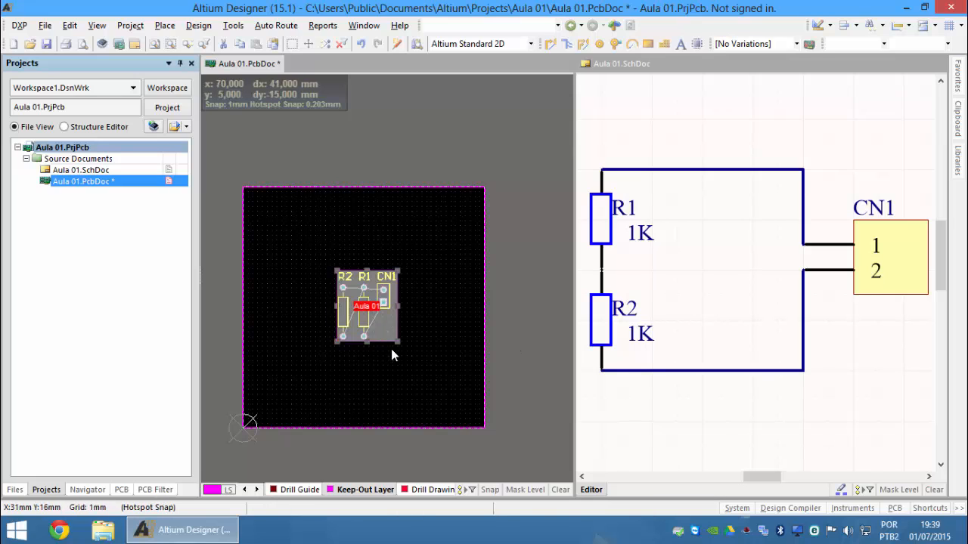
{"action": "left_click", "coordinate": [413, 369]}
{"action": "scroll", "coordinate": [392, 355], "scroll_direction": "up", "scroll_amount": 1}
{"action": "scroll", "coordinate": [392, 348], "scroll_direction": "down", "scroll_amount": 2}
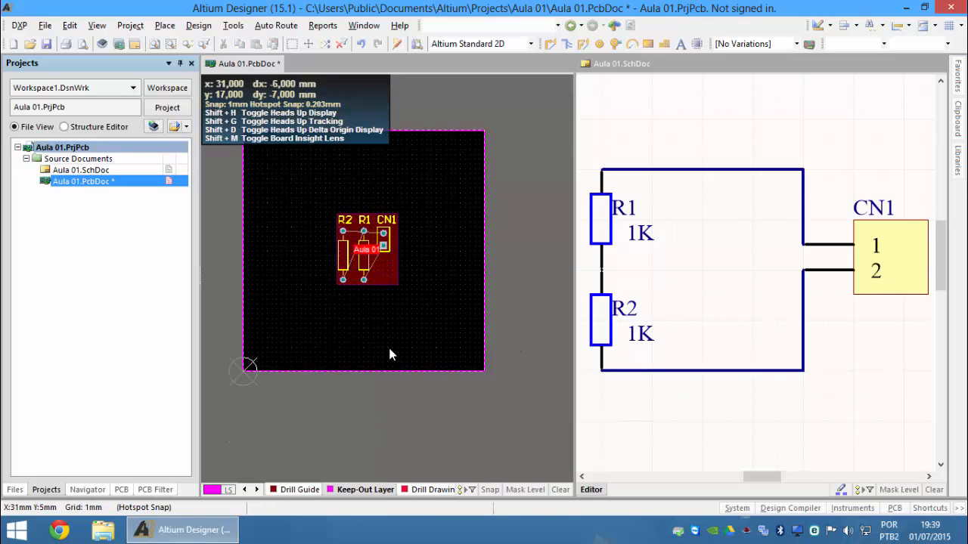
Step: Resize the Aula 01 room from its upper-left and lower-right corners to cover the entire 50 by 50 mm board
{"action": "left_click", "coordinate": [383, 277]}
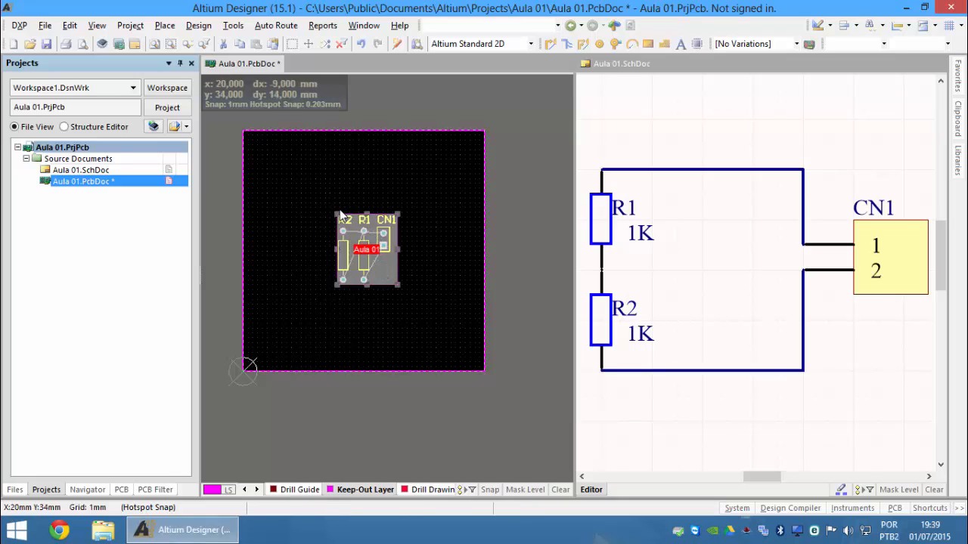
{"action": "left_click_drag", "start_coordinate": [333, 212], "coordinate": [247, 130]}
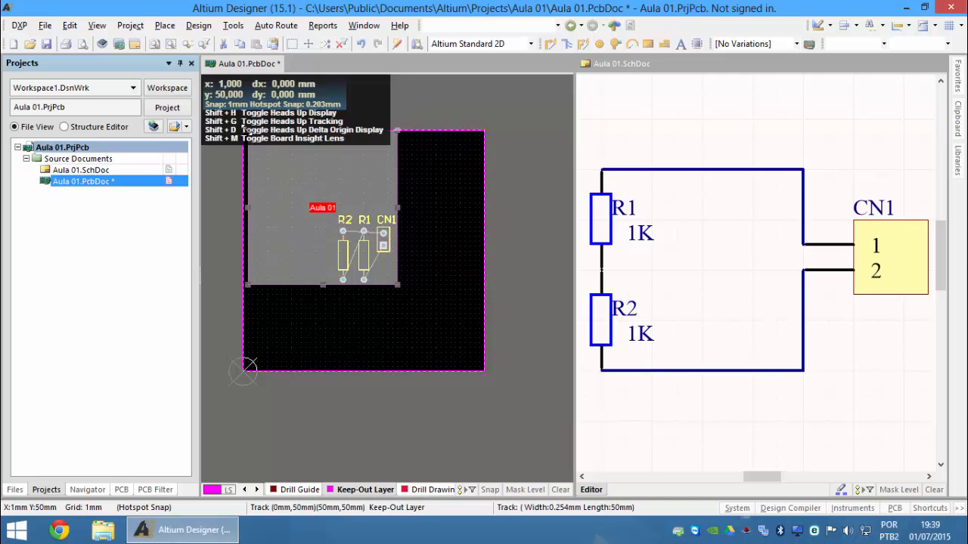
{"action": "left_click_drag", "start_coordinate": [248, 131], "coordinate": [243, 130]}
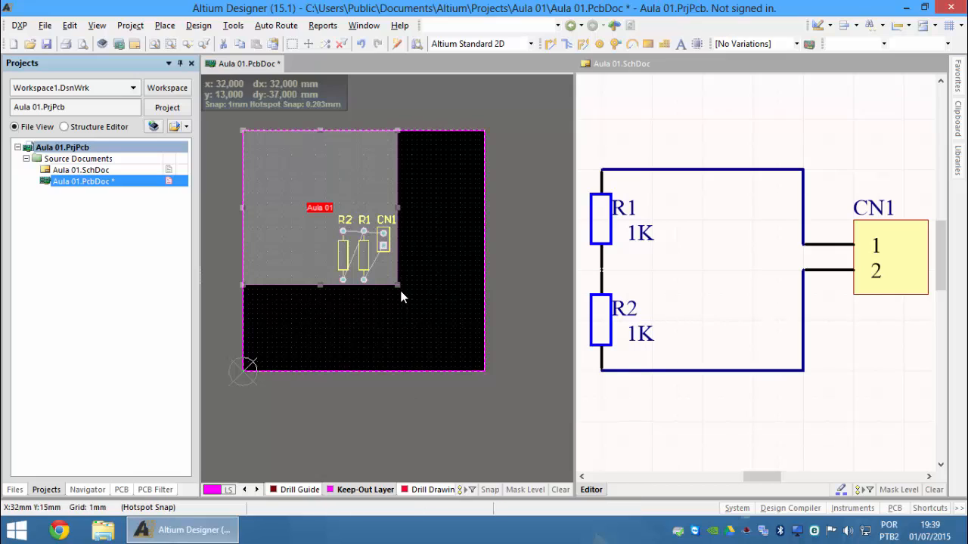
{"action": "left_click_drag", "start_coordinate": [395, 284], "coordinate": [484, 372]}
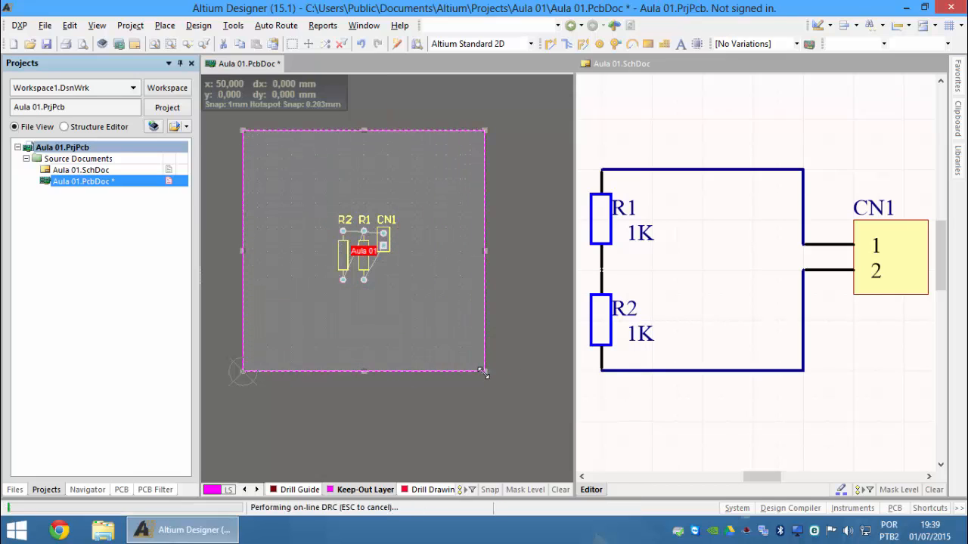
Step: Arrange the components with R2 directly above R1 in the board's left half and CN1 near the right edge, midway between them
{"action": "left_click", "coordinate": [344, 258]}
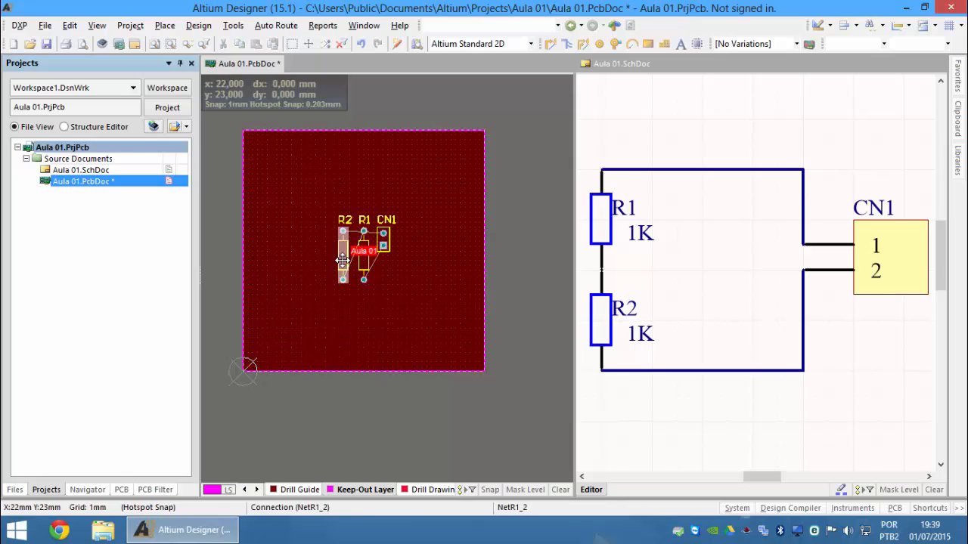
{"action": "left_click_drag", "start_coordinate": [344, 256], "coordinate": [315, 206]}
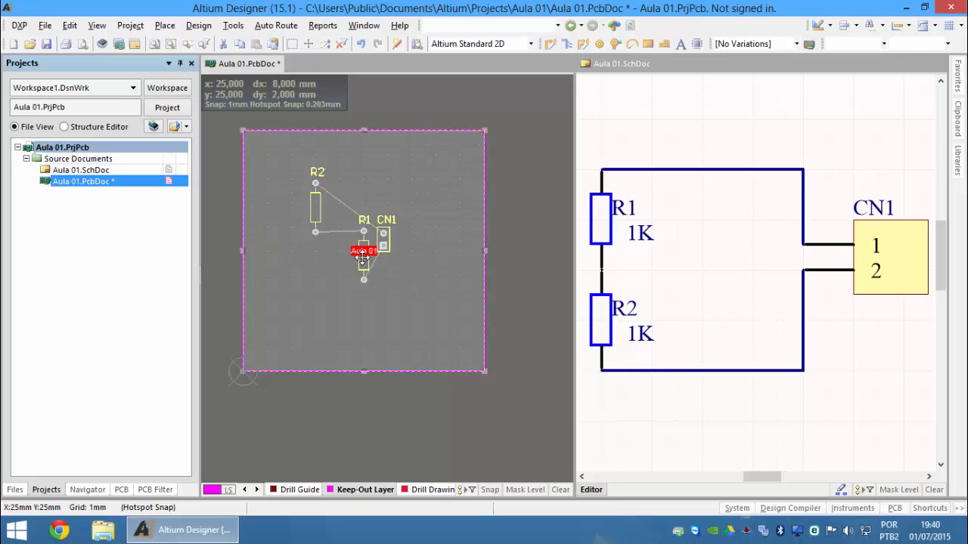
{"action": "left_click_drag", "start_coordinate": [363, 264], "coordinate": [317, 294]}
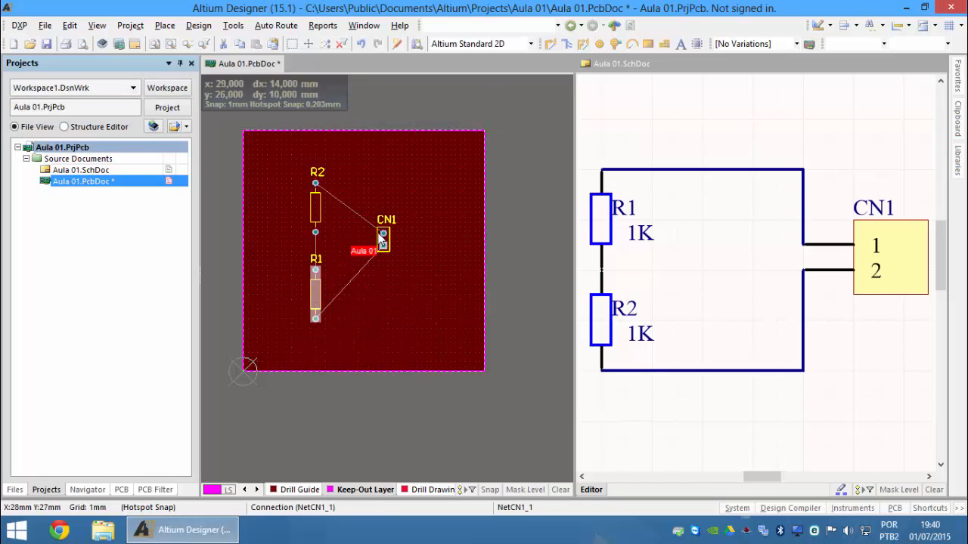
{"action": "left_click_drag", "start_coordinate": [382, 241], "coordinate": [456, 250]}
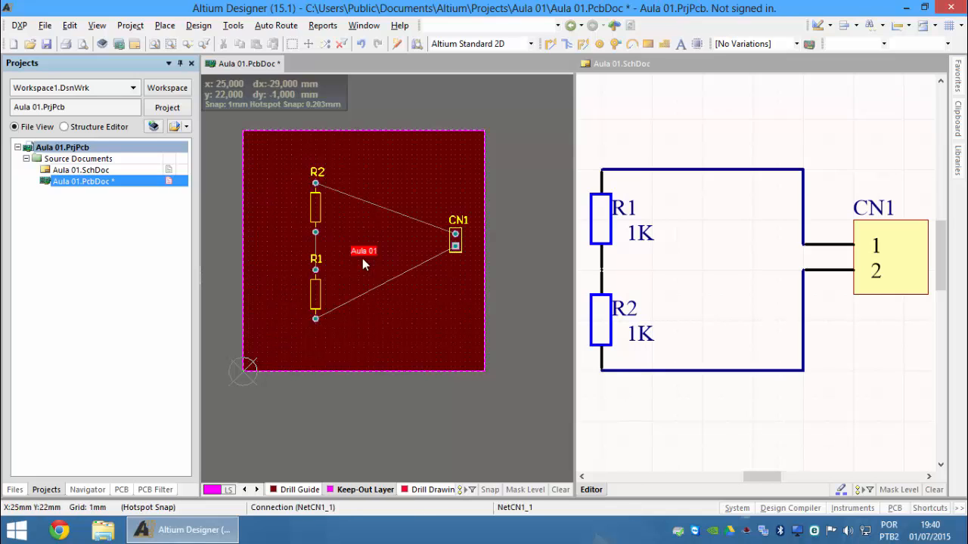
{"action": "left_click", "coordinate": [454, 238]}
{"action": "left_click_drag", "start_coordinate": [454, 238], "coordinate": [455, 246]}
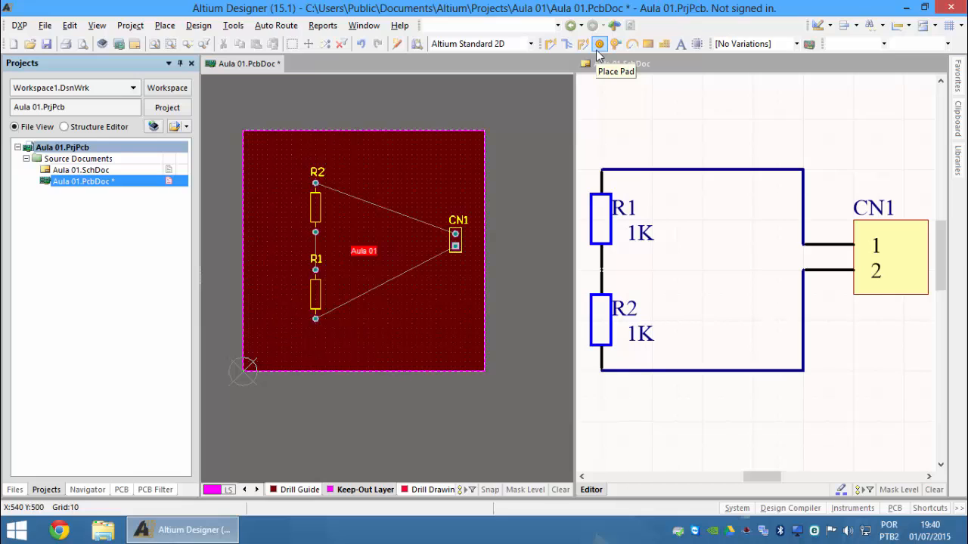
Step: Place one free pad near the board's lower-left corner, at X 5 mm, Y 5 mm from the origin
{"action": "left_click", "coordinate": [165, 26]}
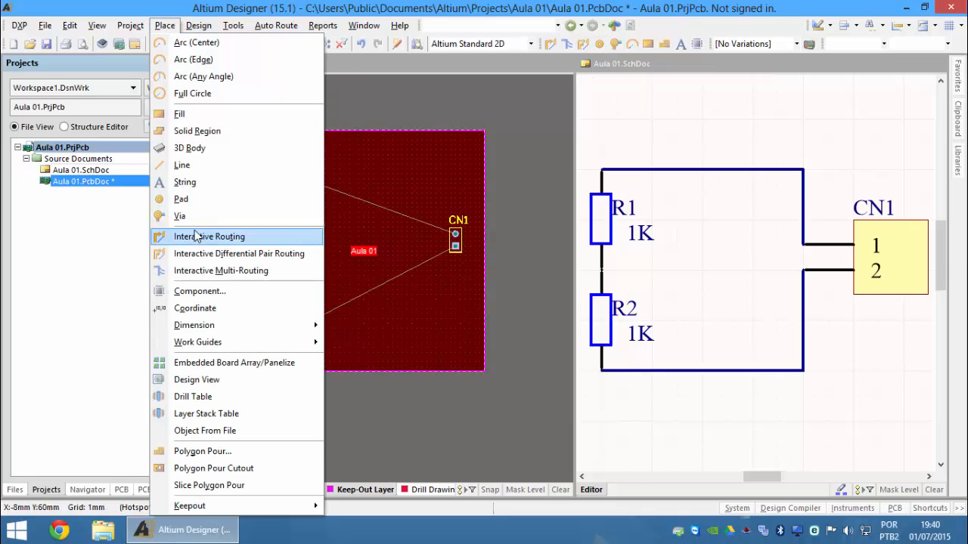
{"action": "left_click", "coordinate": [182, 198]}
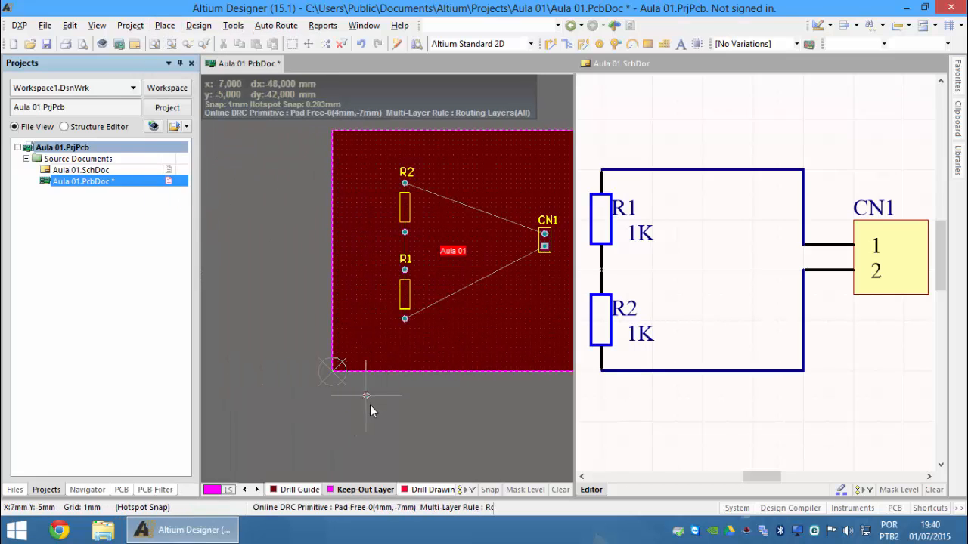
{"action": "left_click", "coordinate": [357, 349]}
{"action": "right_click", "coordinate": [406, 437]}
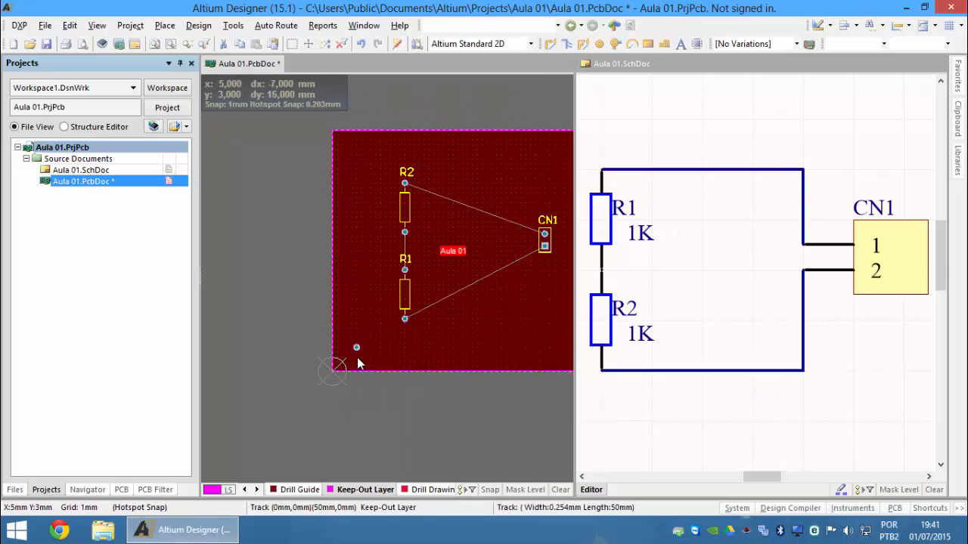
Step: Open the corner pad's properties and set its round hole size to 3.5 mm
{"action": "scroll", "coordinate": [359, 355], "scroll_direction": "up", "scroll_amount": 4, "text": "ctrl"}
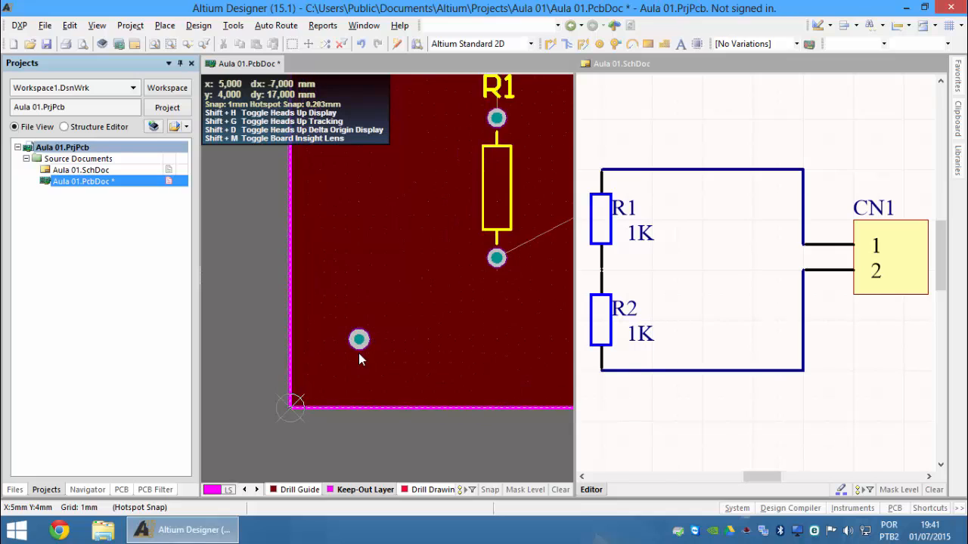
{"action": "scroll", "coordinate": [361, 348], "scroll_direction": "up", "scroll_amount": 1, "text": "ctrl"}
{"action": "scroll", "coordinate": [361, 344], "scroll_direction": "up", "scroll_amount": 2}
{"action": "scroll", "coordinate": [360, 414], "scroll_direction": "down", "scroll_amount": 3}
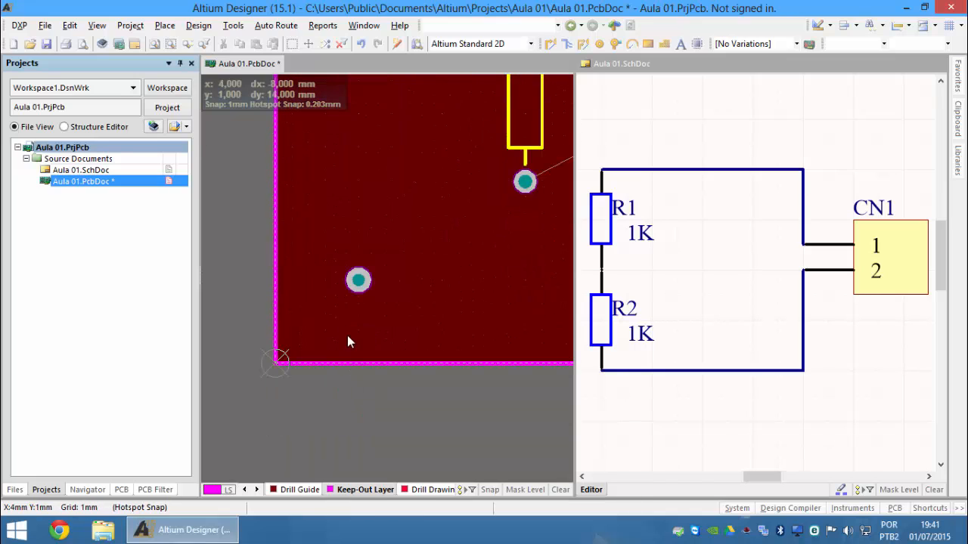
{"action": "left_click", "coordinate": [368, 288]}
{"action": "double_click", "coordinate": [367, 293]}
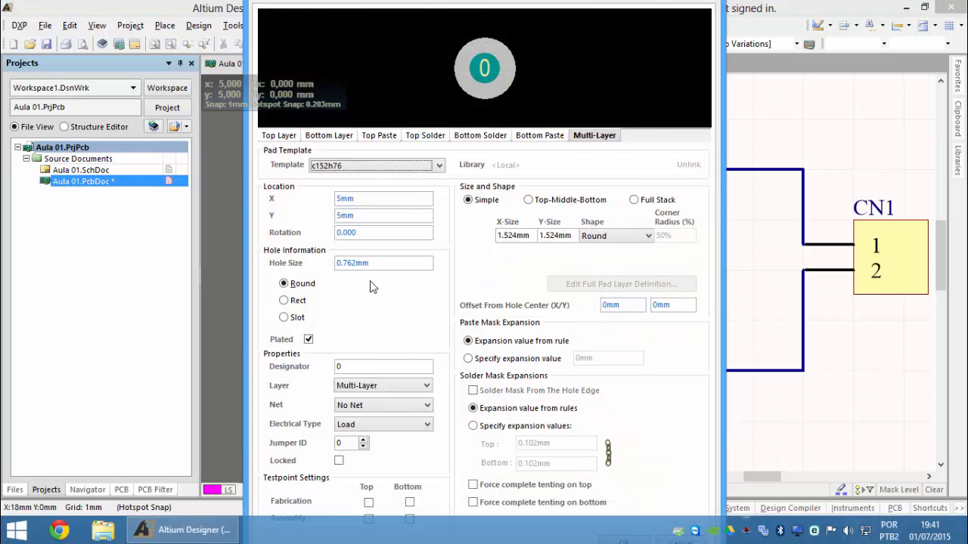
{"action": "left_click", "coordinate": [349, 215]}
{"action": "left_click", "coordinate": [383, 263]}
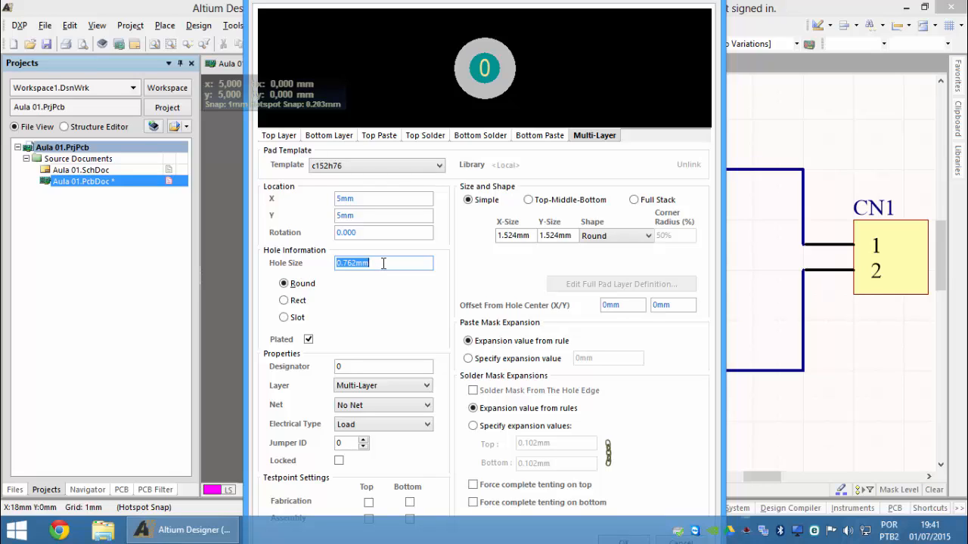
{"action": "type", "text": "3.5"}
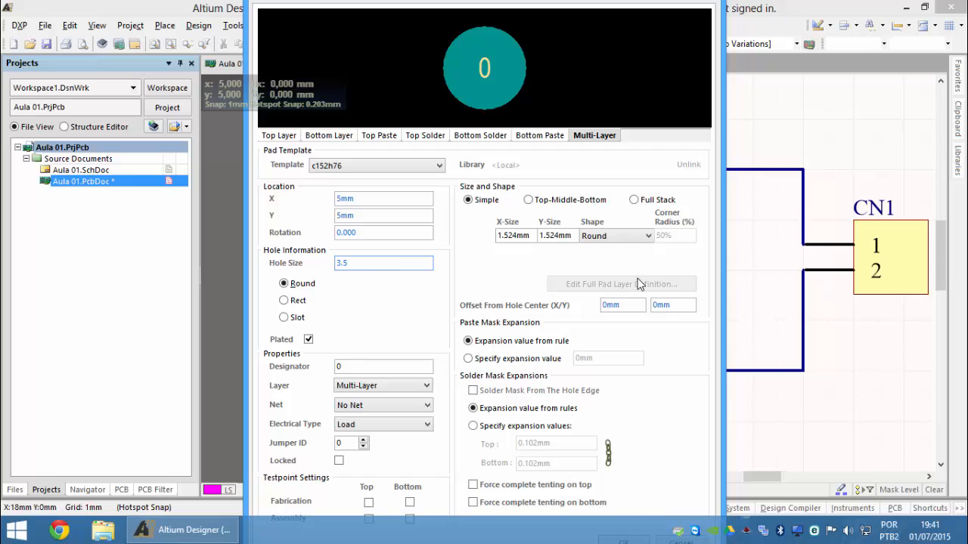
Step: Set the corner pad's X-Size and Y-Size to 3.5 mm each and apply the properties
{"action": "left_click", "coordinate": [524, 236]}
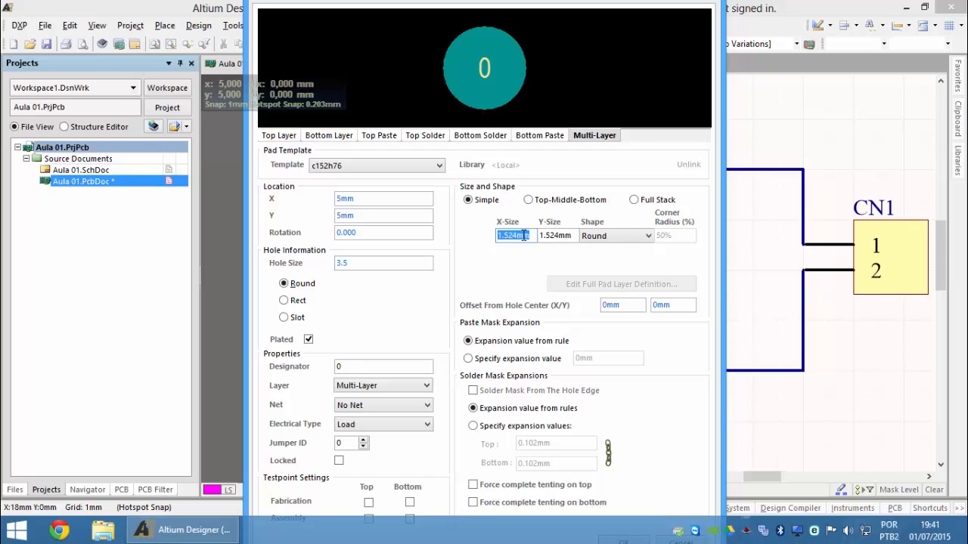
{"action": "type", "text": "3.5"}
{"action": "key", "text": "Tab"}
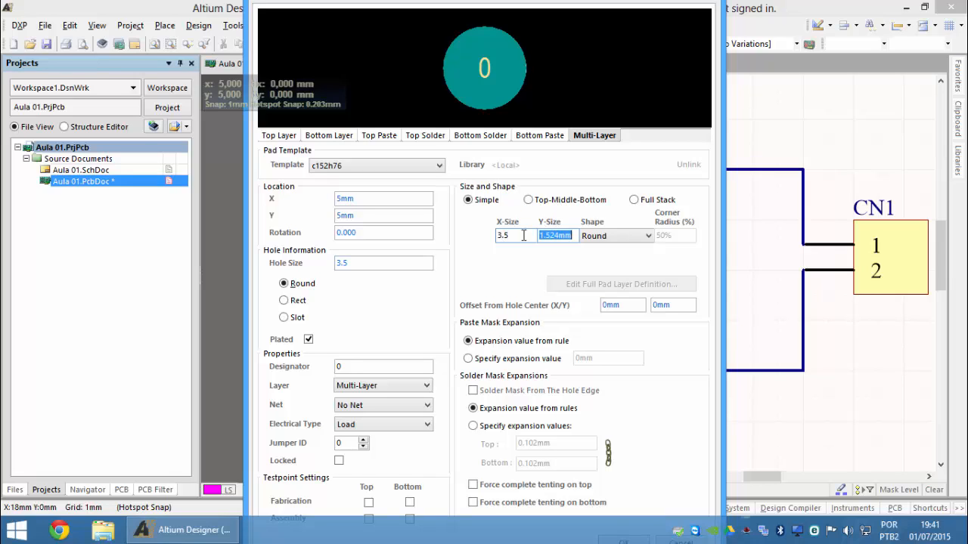
{"action": "type", "text": "3.5"}
{"action": "key", "text": "Tab"}
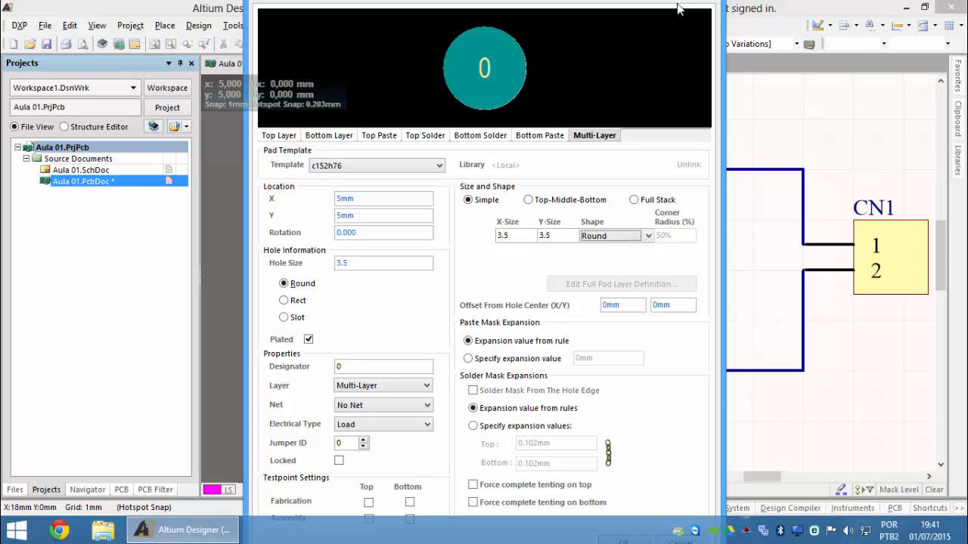
{"action": "key", "text": "Tab"}
{"action": "key", "text": "Tab"}
{"action": "key", "text": "Tab"}
{"action": "key", "text": "Tab"}
{"action": "key", "text": "Tab"}
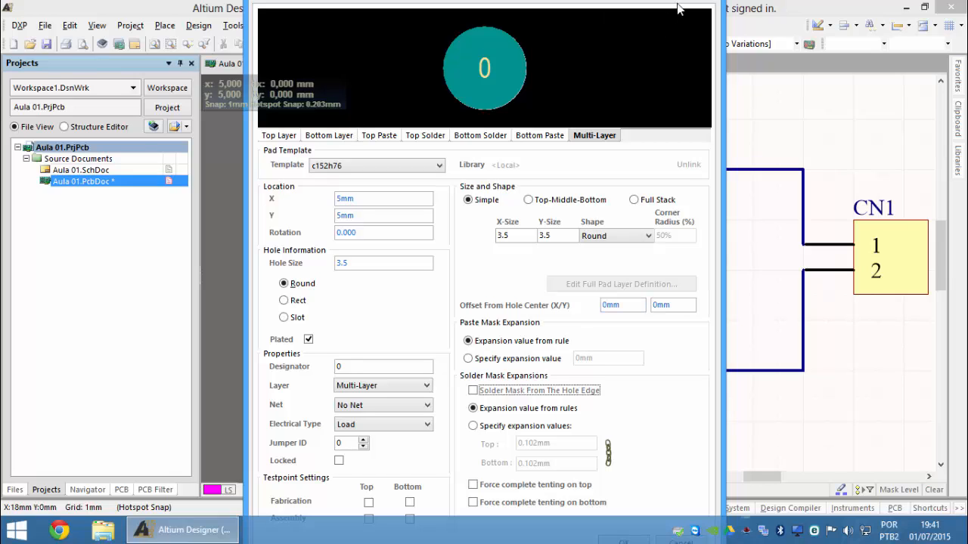
{"action": "key", "text": "Tab"}
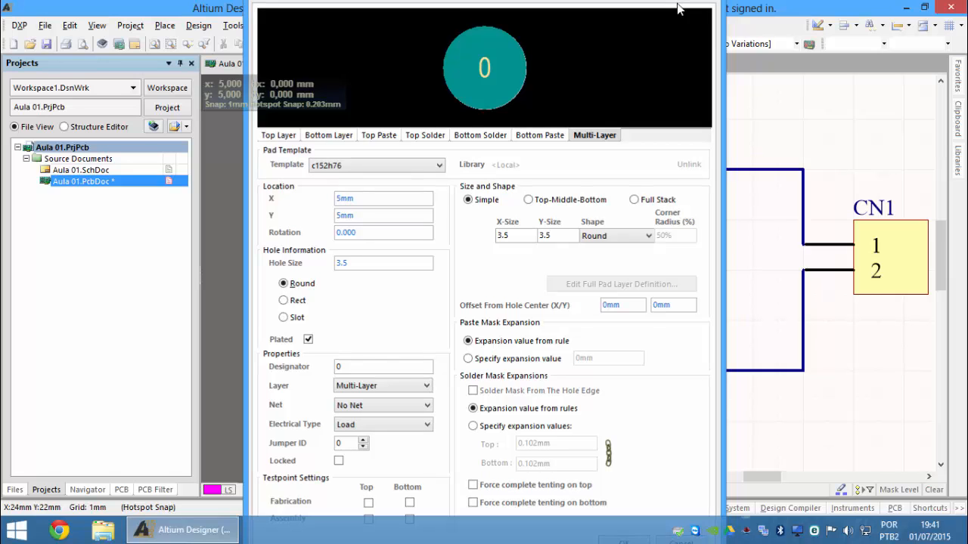
{"action": "key", "text": "Return"}
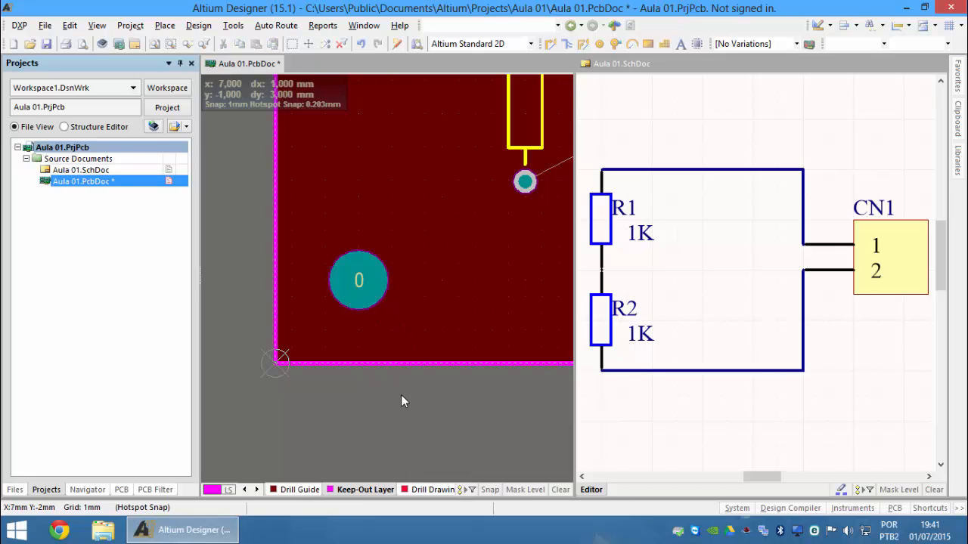
Step: Copy the 3.5 mm corner pad using its centre as the reference point
{"action": "scroll", "coordinate": [400, 403], "scroll_direction": "down", "scroll_amount": 4, "text": "ctrl"}
{"action": "scroll", "coordinate": [399, 404], "scroll_direction": "down", "scroll_amount": 2, "text": "ctrl"}
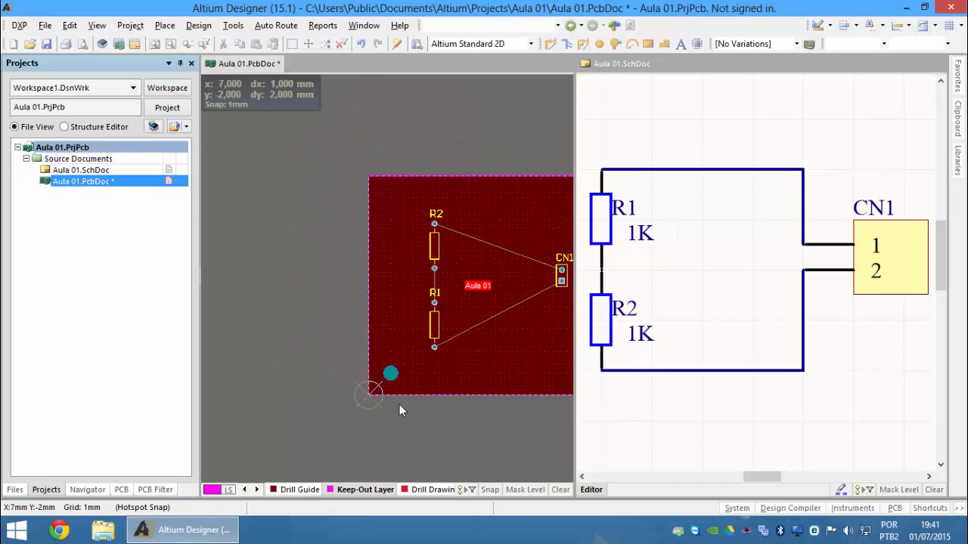
{"action": "scroll", "coordinate": [215, 304], "scroll_direction": "right", "scroll_amount": 2, "text": "shift"}
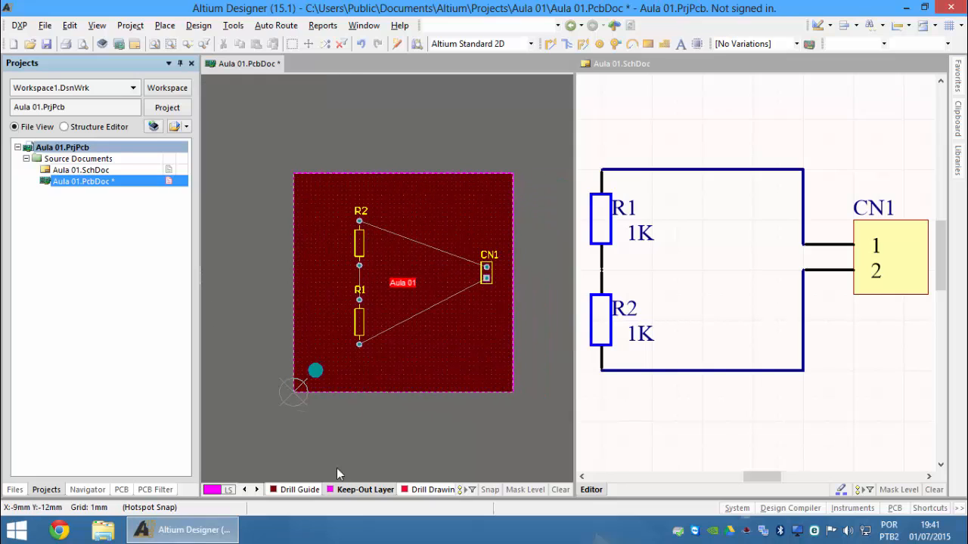
{"action": "left_click", "coordinate": [315, 372]}
{"action": "key", "text": "ctrl+c"}
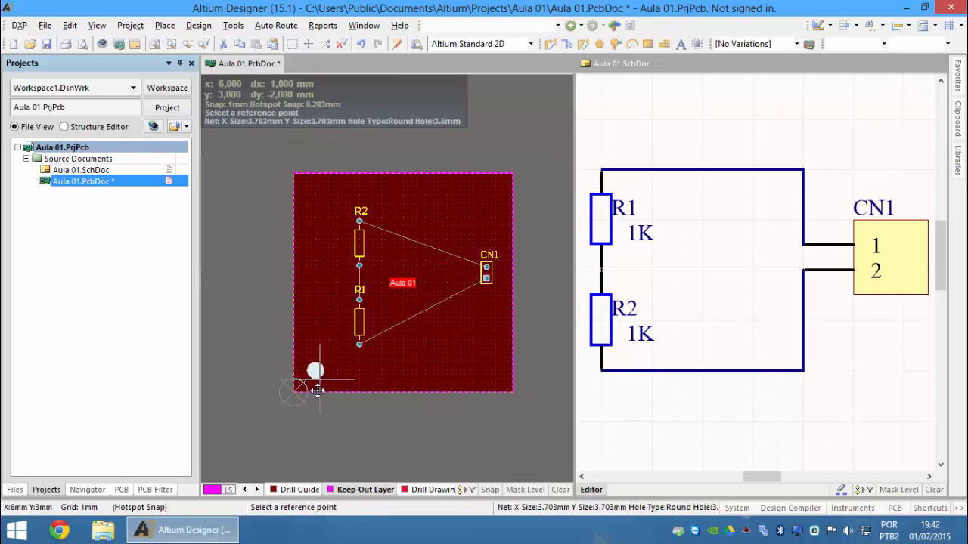
{"action": "scroll", "coordinate": [314, 382], "scroll_direction": "down", "scroll_amount": 1, "text": "ctrl"}
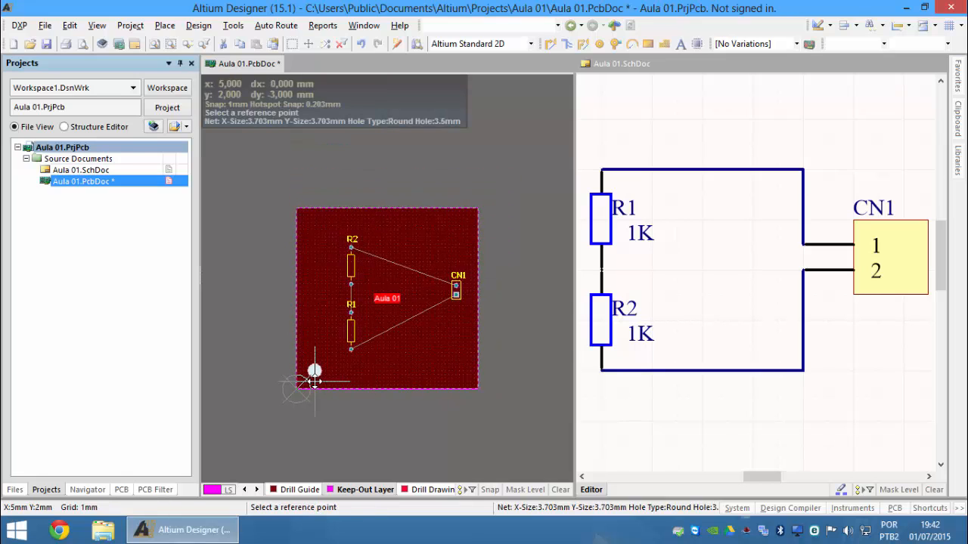
{"action": "scroll", "coordinate": [314, 382], "scroll_direction": "up", "scroll_amount": 3, "text": "ctrl"}
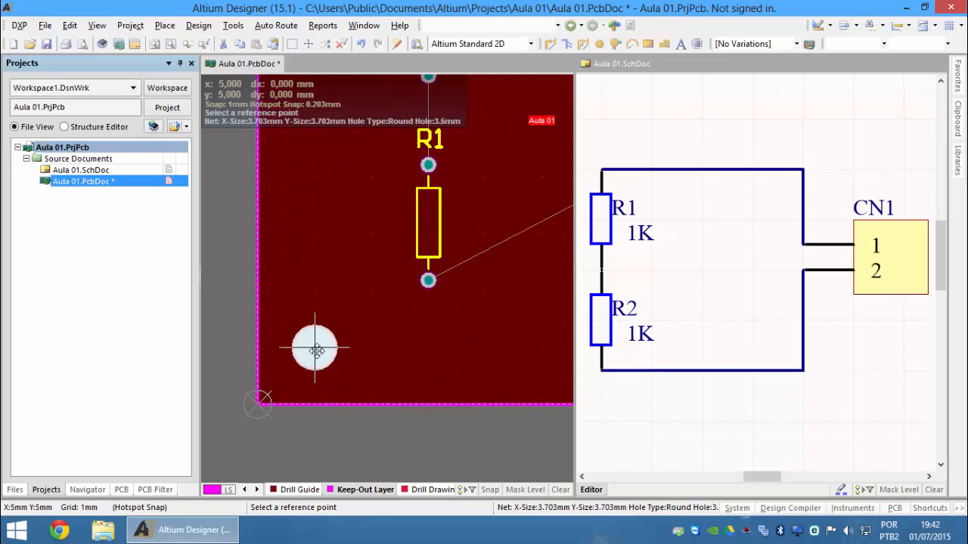
{"action": "left_click", "coordinate": [318, 348]}
{"action": "left_click", "coordinate": [379, 424]}
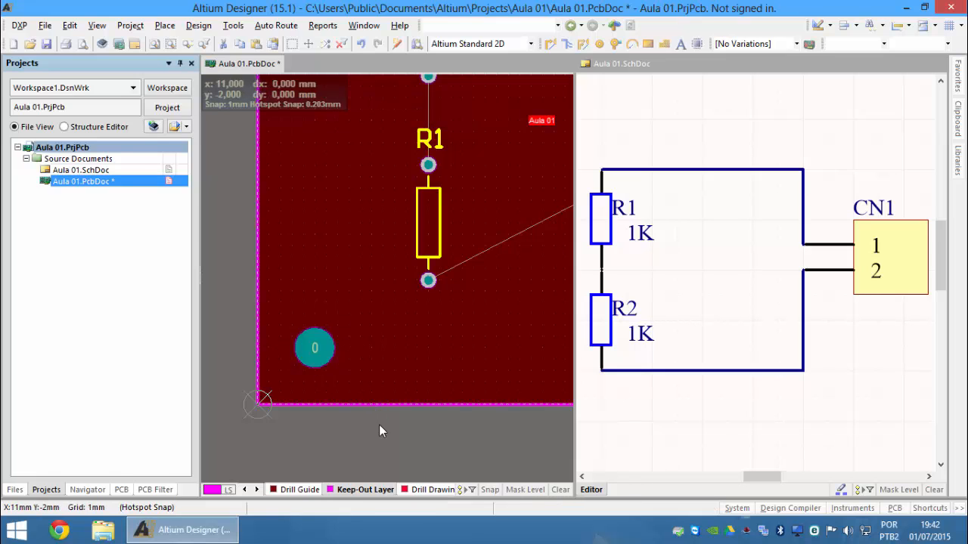
Step: Paste copies of the pad at the other three board corners: X 5, Y 45 mm; X 45, Y 45 mm; and X 45, Y 5 mm
{"action": "scroll", "coordinate": [354, 299], "scroll_direction": "down", "scroll_amount": 3, "text": "ctrl"}
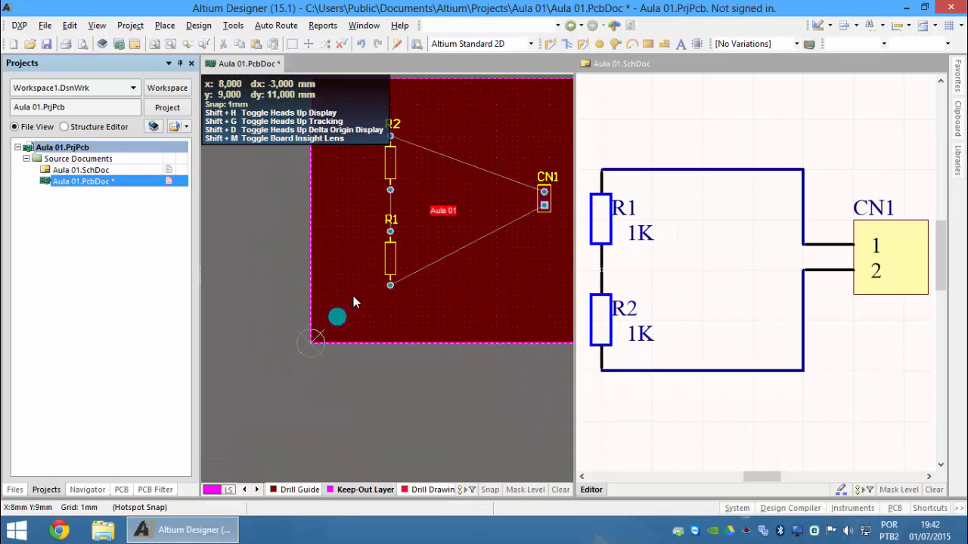
{"action": "scroll", "coordinate": [292, 238], "scroll_direction": "down", "scroll_amount": 1, "text": "ctrl"}
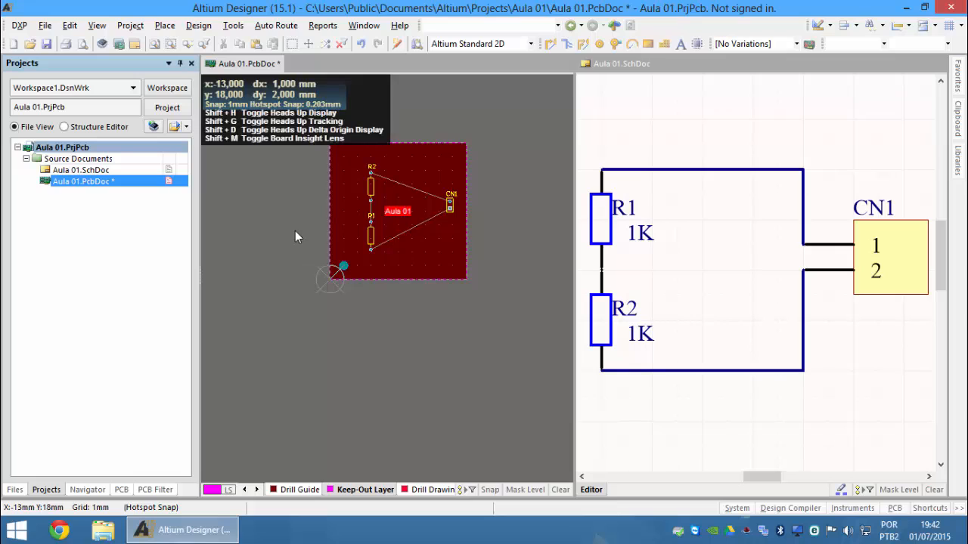
{"action": "key", "text": "ctrl+v"}
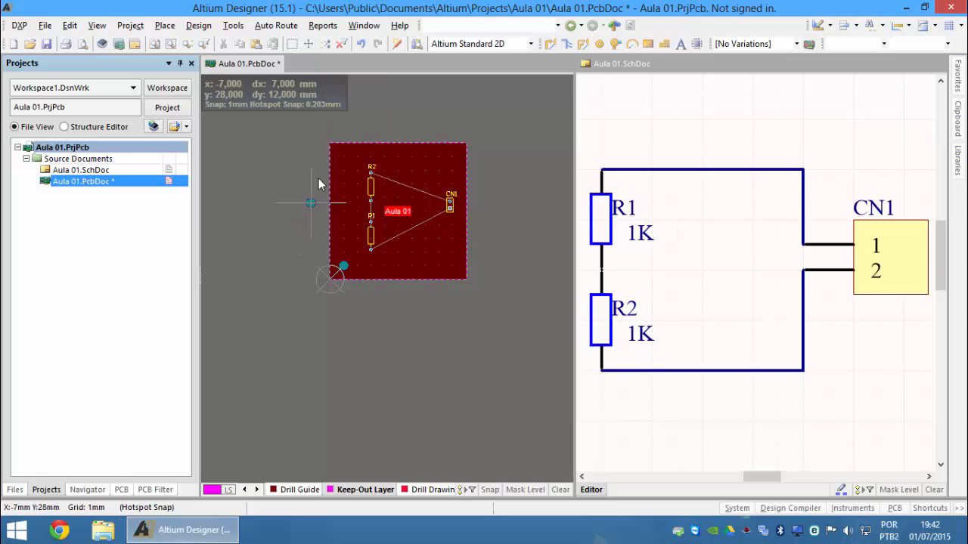
{"action": "left_click", "coordinate": [351, 160]}
{"action": "key", "text": "ctrl+v"}
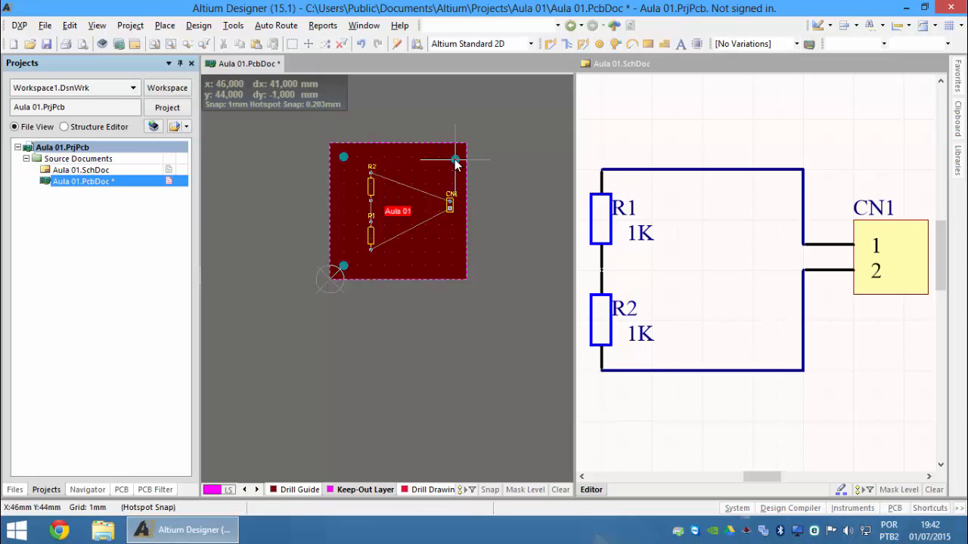
{"action": "left_click", "coordinate": [452, 157]}
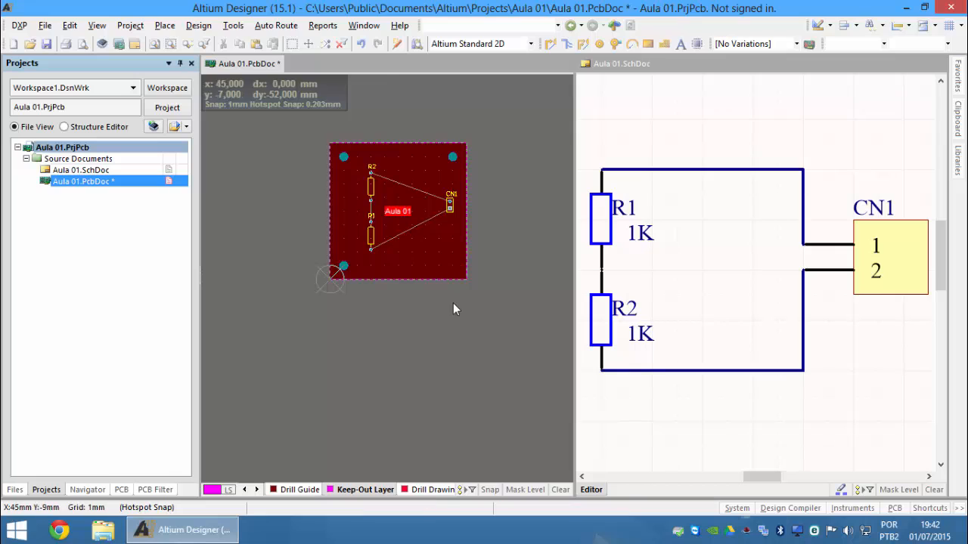
{"action": "key", "text": "ctrl+v"}
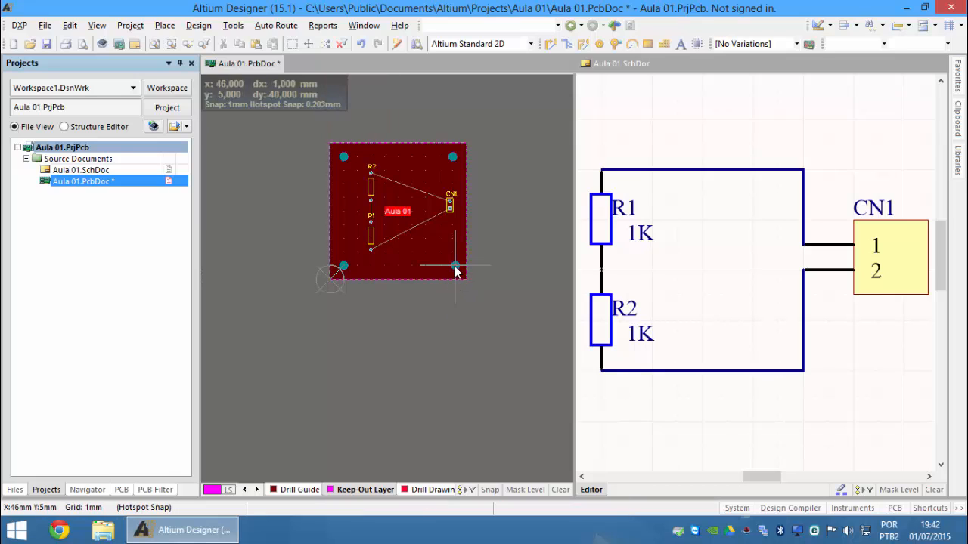
{"action": "left_click", "coordinate": [455, 267]}
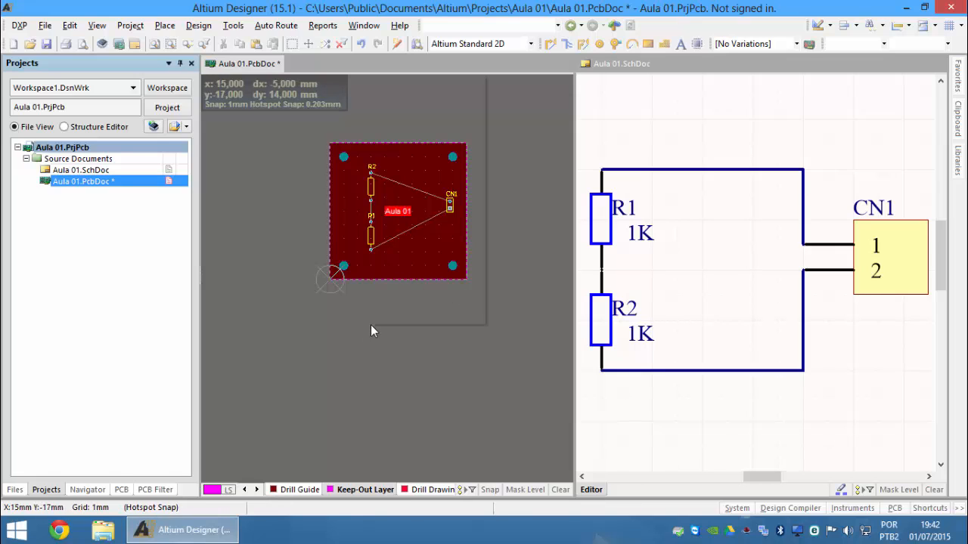
Step: Fit the document in view and check the location, hole size and pad size of each of the four corner pads
{"action": "key", "text": "ctrl+Page_Down"}
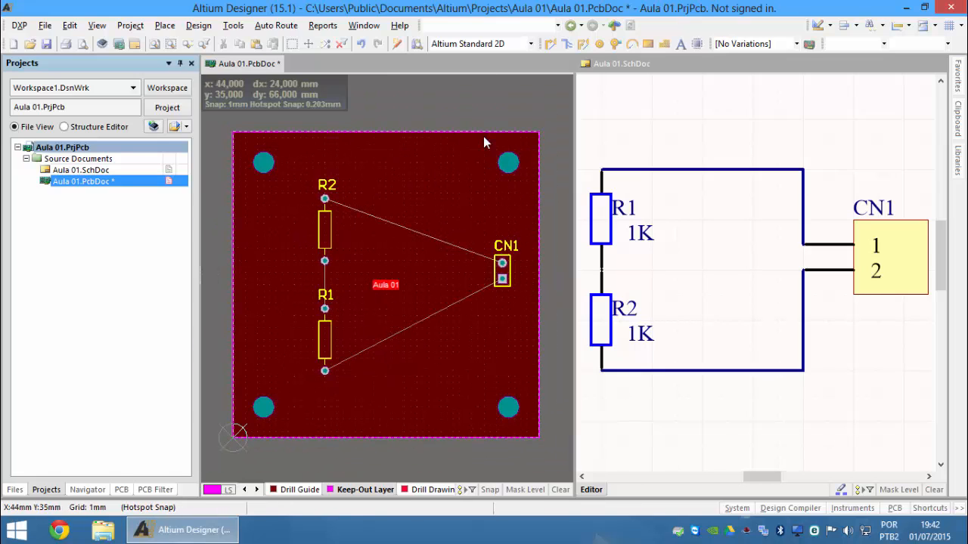
{"action": "double_click", "coordinate": [259, 164]}
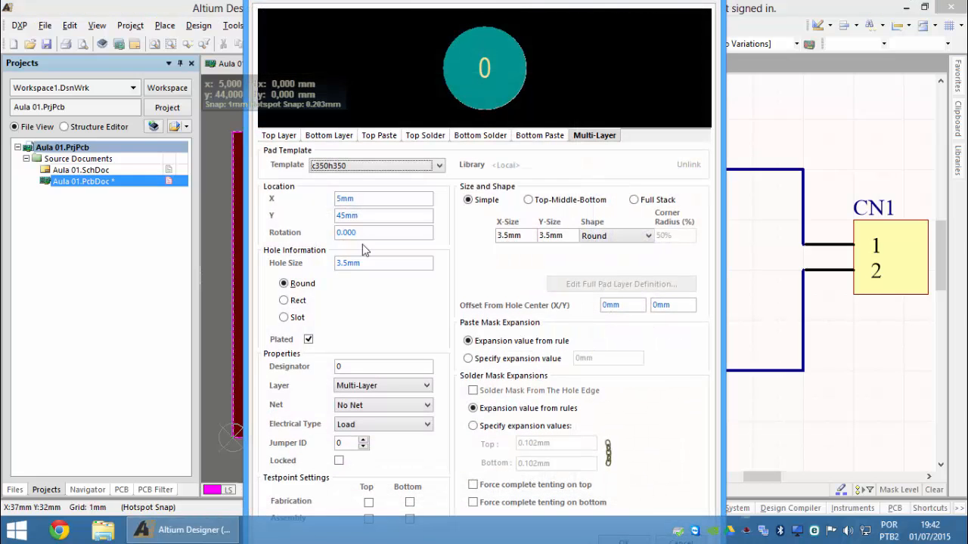
{"action": "left_click", "coordinate": [363, 216]}
{"action": "key", "text": "Return"}
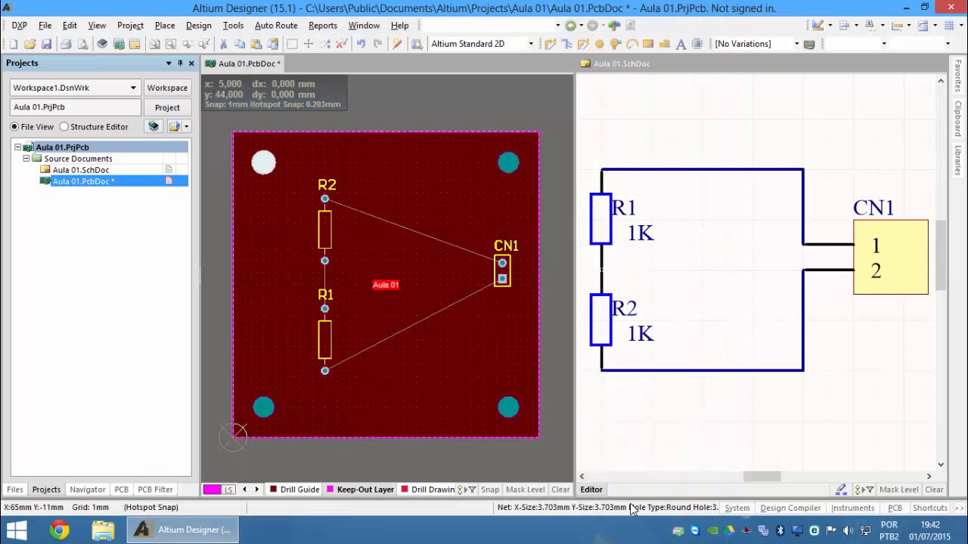
{"action": "double_click", "coordinate": [513, 163]}
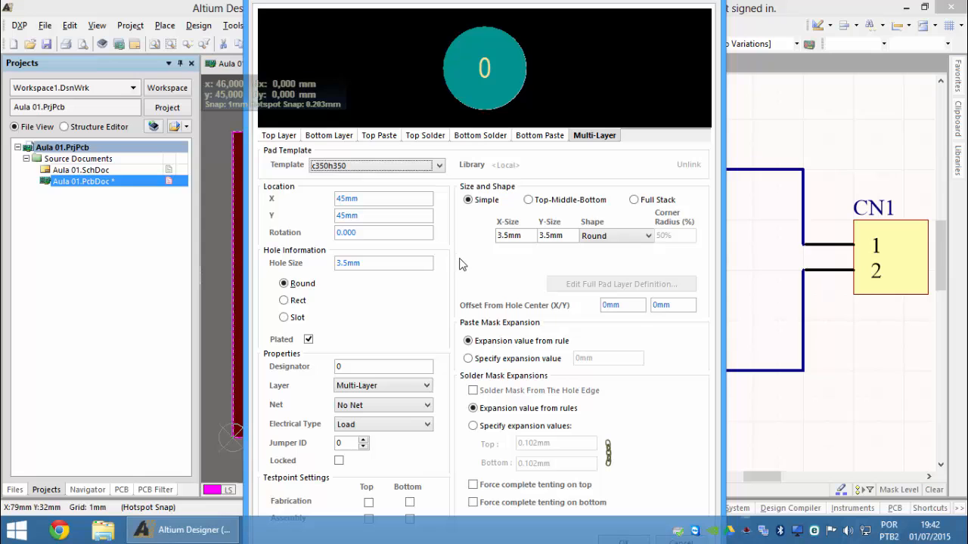
{"action": "key", "text": "Return"}
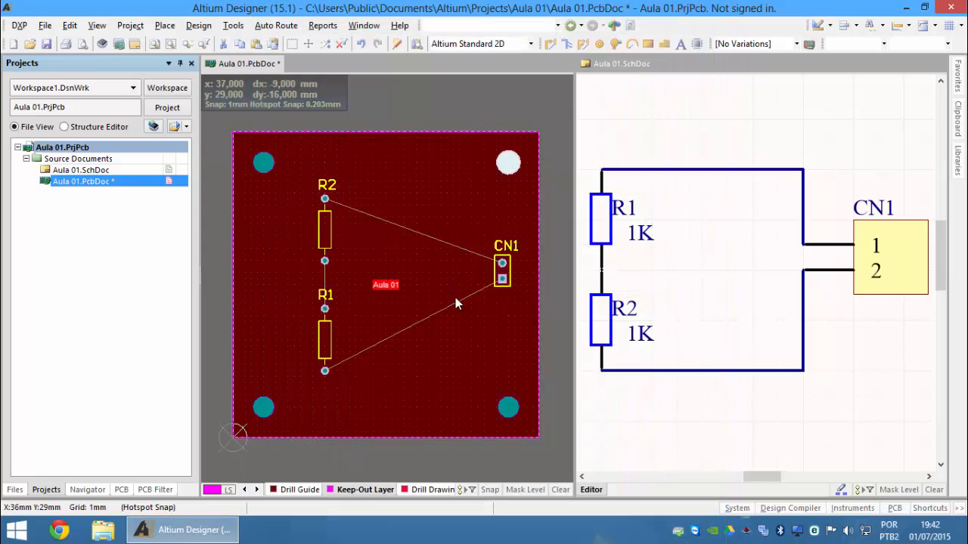
{"action": "double_click", "coordinate": [508, 409]}
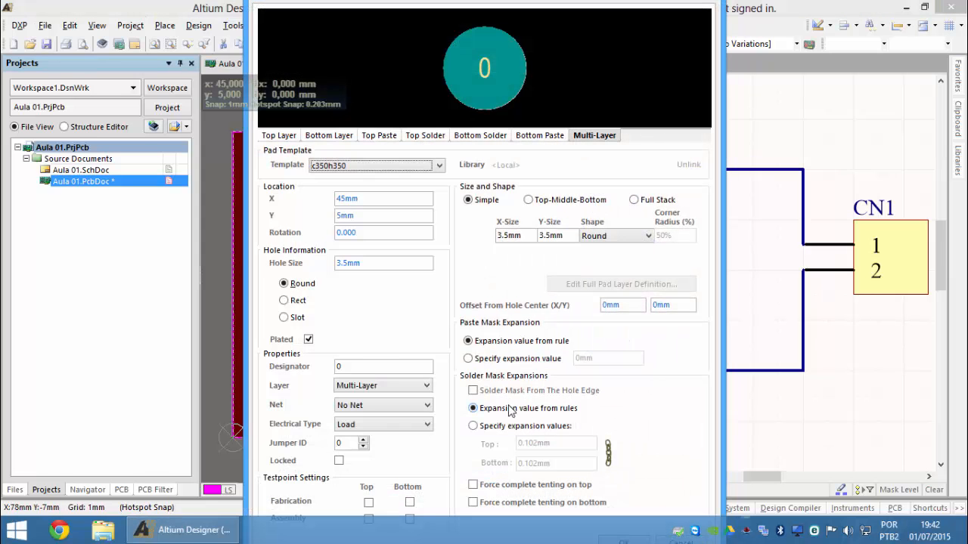
{"action": "key", "text": "Return"}
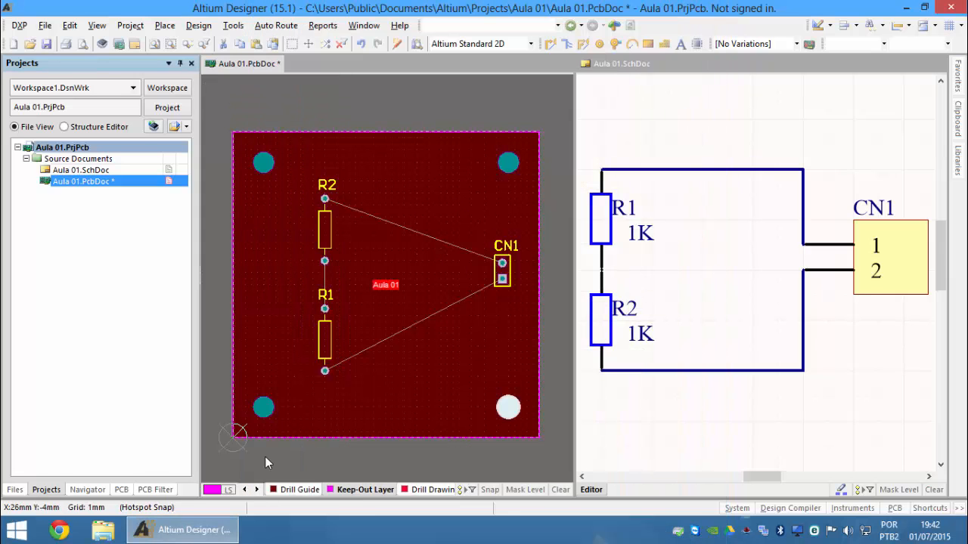
{"action": "double_click", "coordinate": [268, 403]}
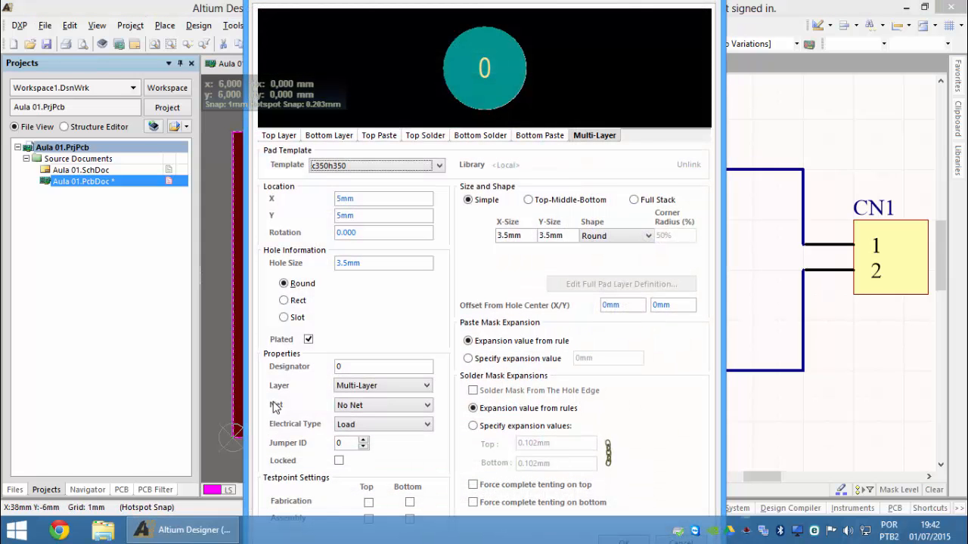
{"action": "key", "text": "Return"}
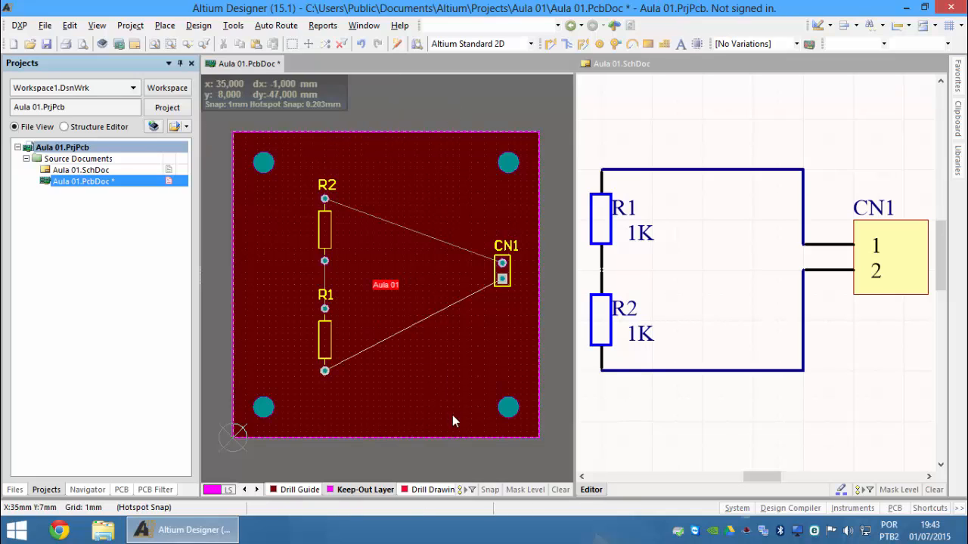
Step: Make Bottom Layer the active layer of the PCB
{"action": "scroll", "coordinate": [397, 452], "scroll_direction": "down", "scroll_amount": 1}
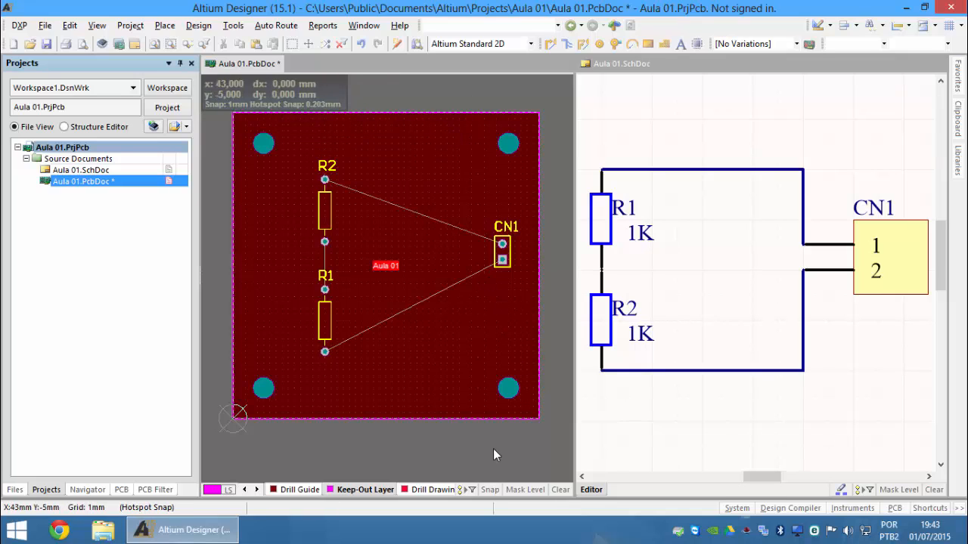
{"action": "left_click", "coordinate": [247, 489]}
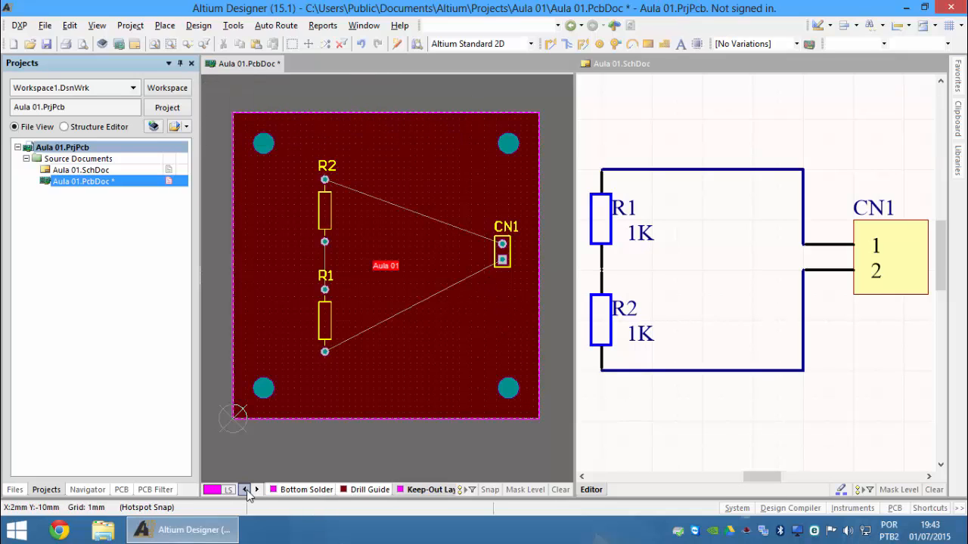
{"action": "left_click", "coordinate": [246, 489]}
{"action": "left_click", "coordinate": [247, 489]}
{"action": "left_click", "coordinate": [247, 490]}
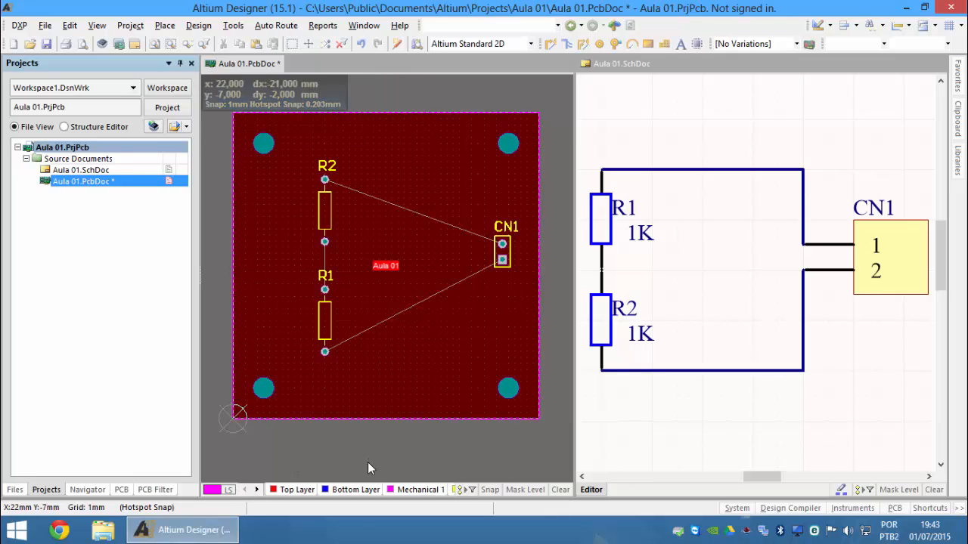
{"action": "left_click", "coordinate": [360, 490]}
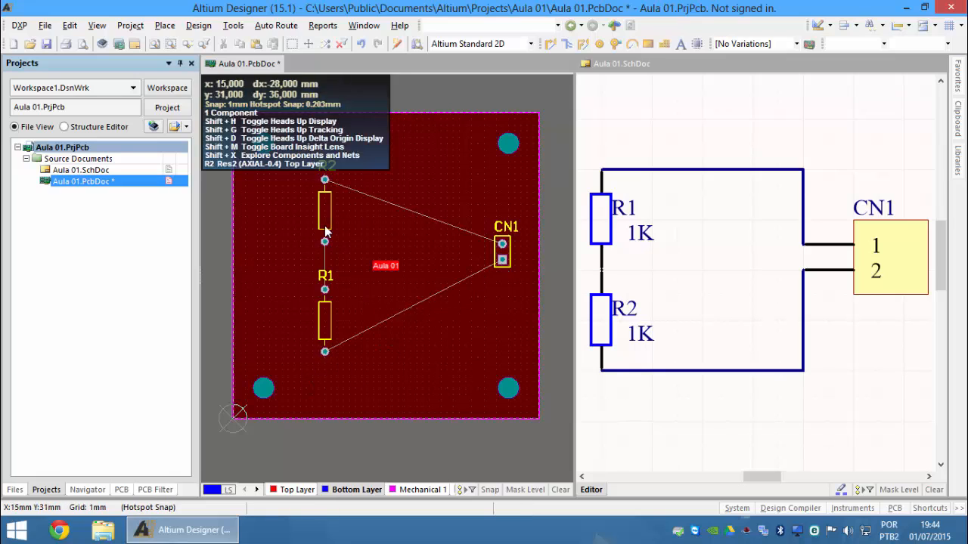
Step: Route a bottom-layer track from R2's upper pad to CN1's upper pad, with a chamfered corner above the connector
{"action": "left_click", "coordinate": [550, 44]}
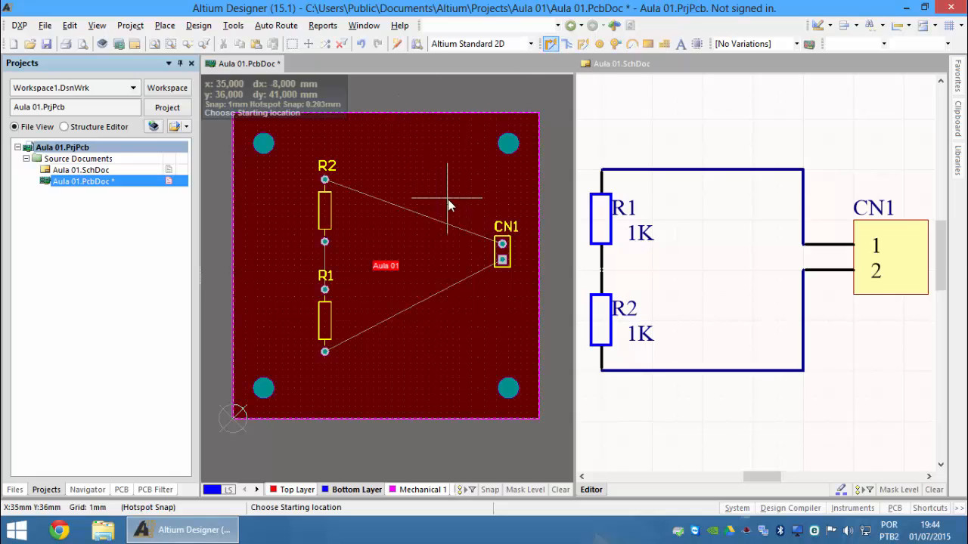
{"action": "left_click", "coordinate": [325, 180]}
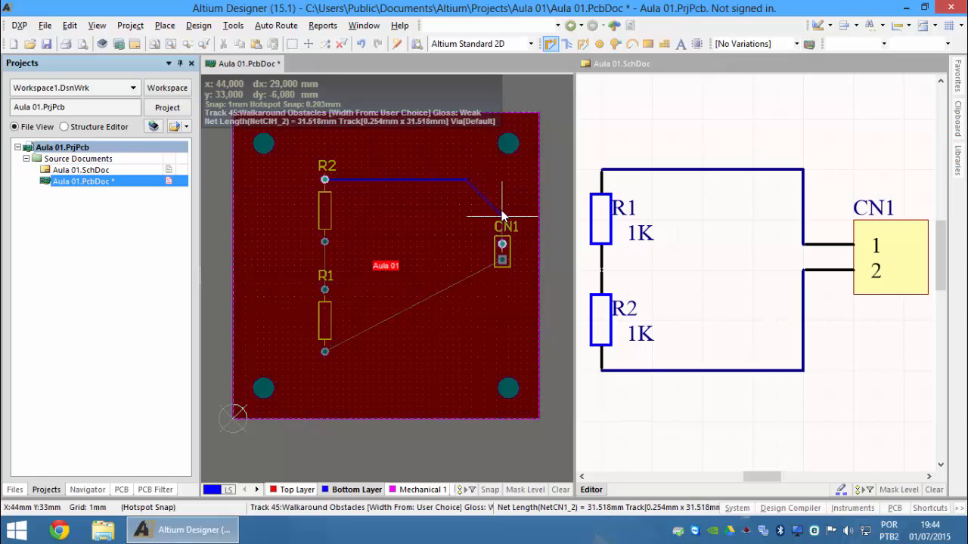
{"action": "left_click", "coordinate": [493, 187]}
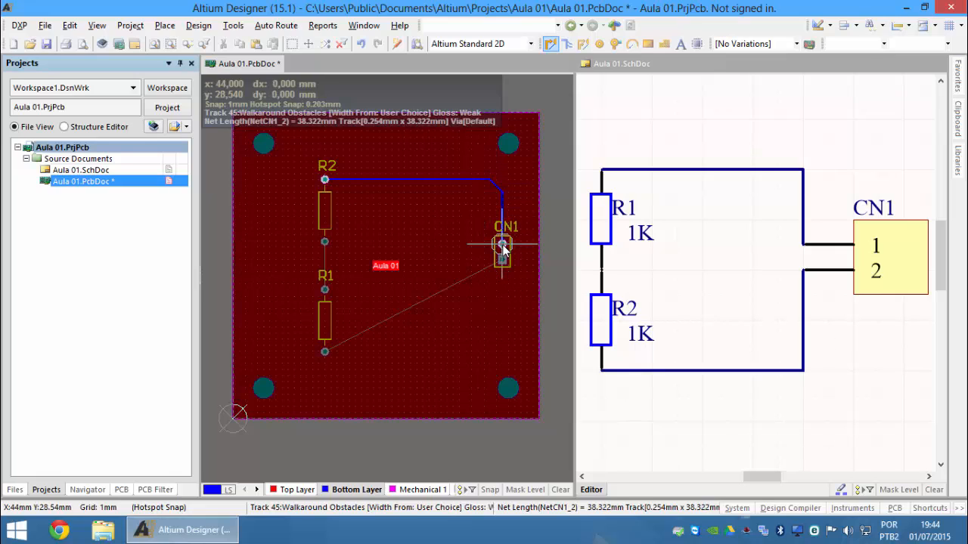
{"action": "left_click", "coordinate": [503, 249]}
{"action": "left_click", "coordinate": [503, 250]}
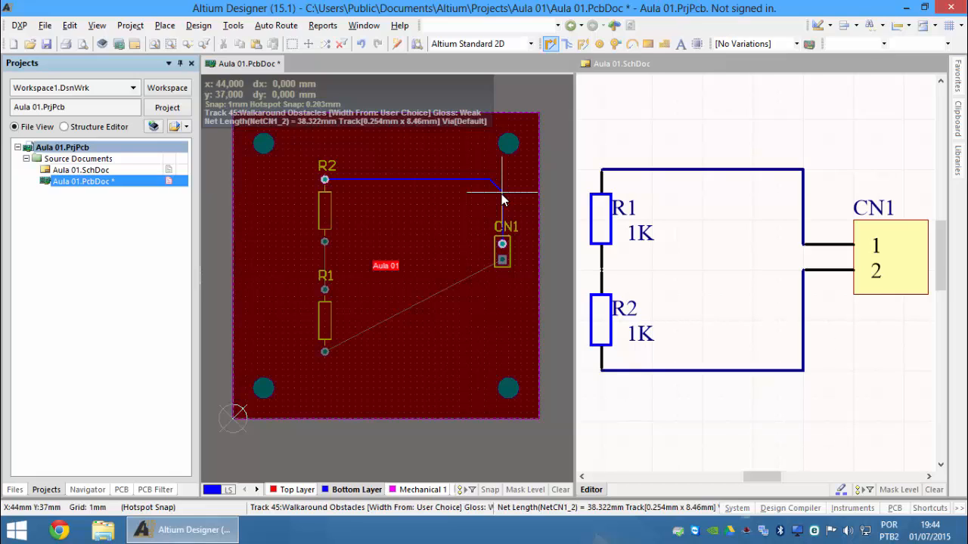
{"action": "left_click", "coordinate": [502, 201]}
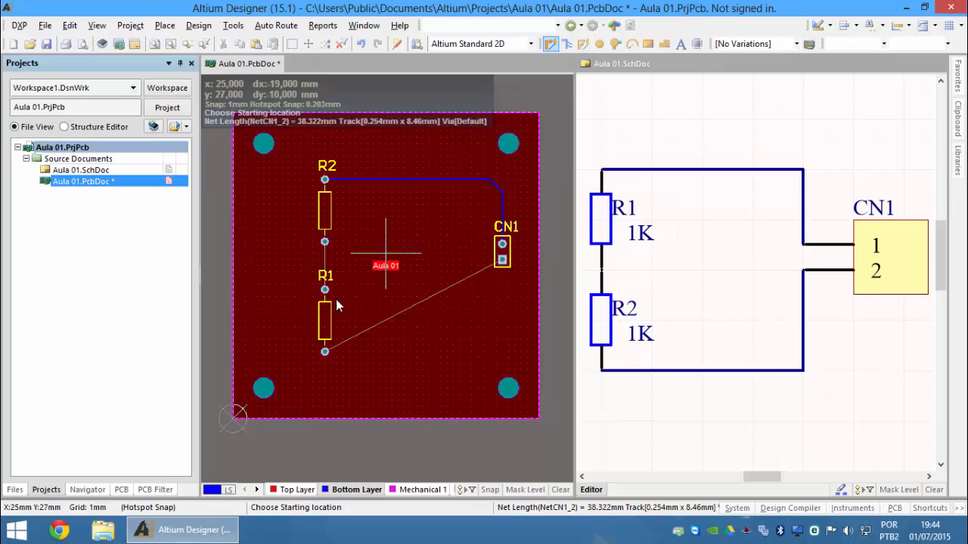
Step: Route bottom-layer tracks from R2's lower pad to R1's upper pad and from R1's lower pad to CN1's square pad
{"action": "left_click", "coordinate": [323, 242]}
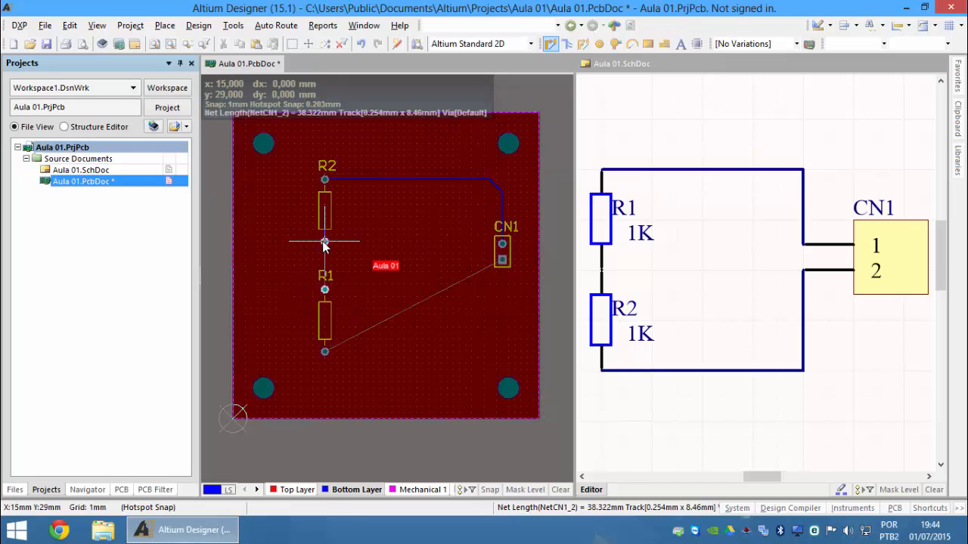
{"action": "left_click", "coordinate": [327, 289]}
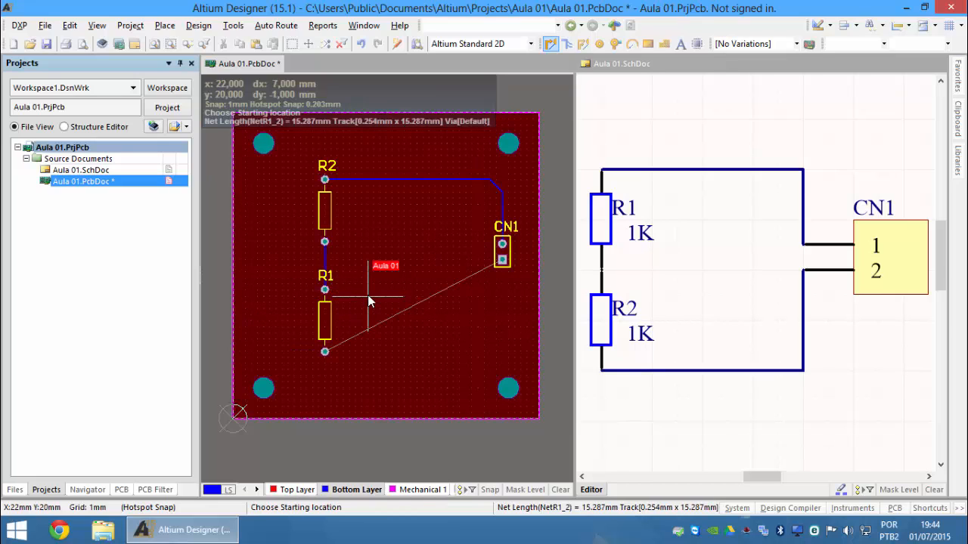
{"action": "left_click", "coordinate": [324, 351]}
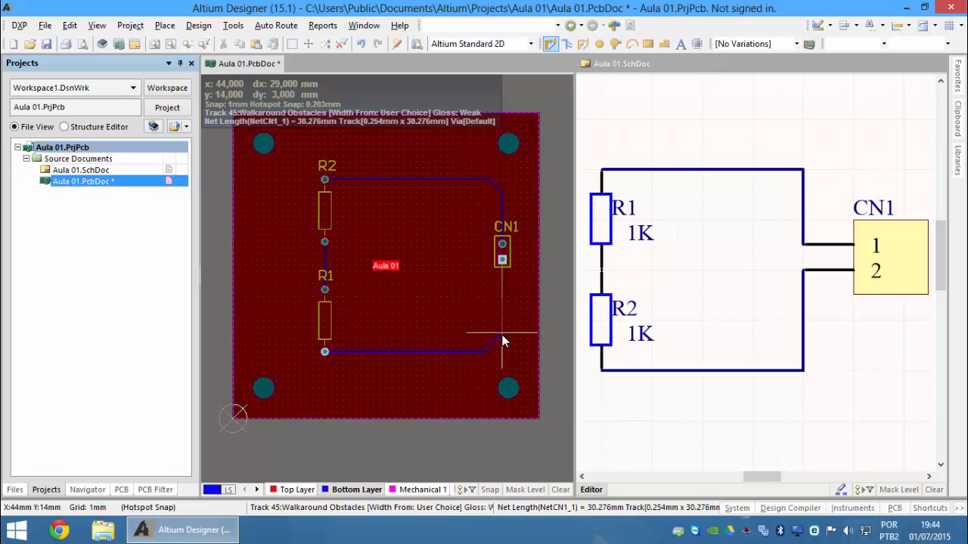
{"action": "left_click", "coordinate": [502, 260]}
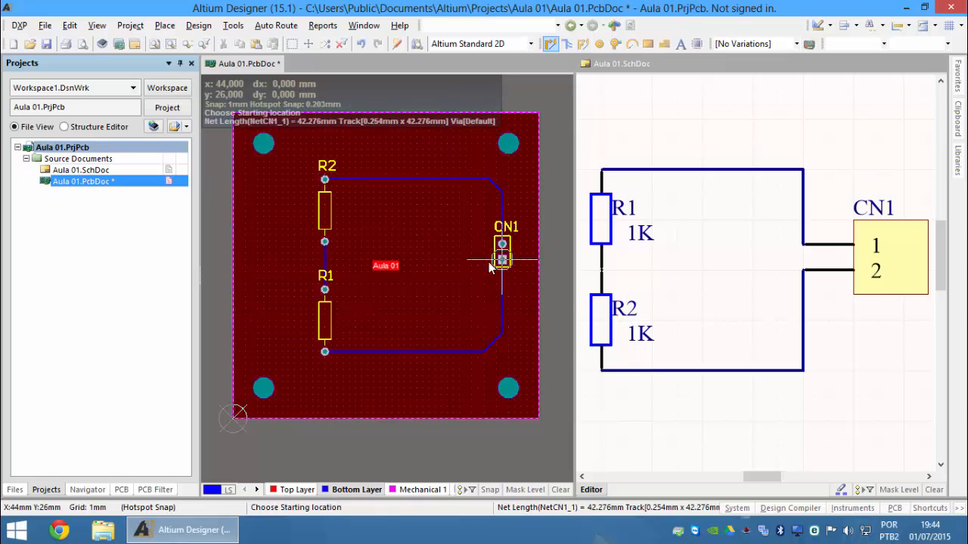
{"action": "right_click", "coordinate": [423, 289]}
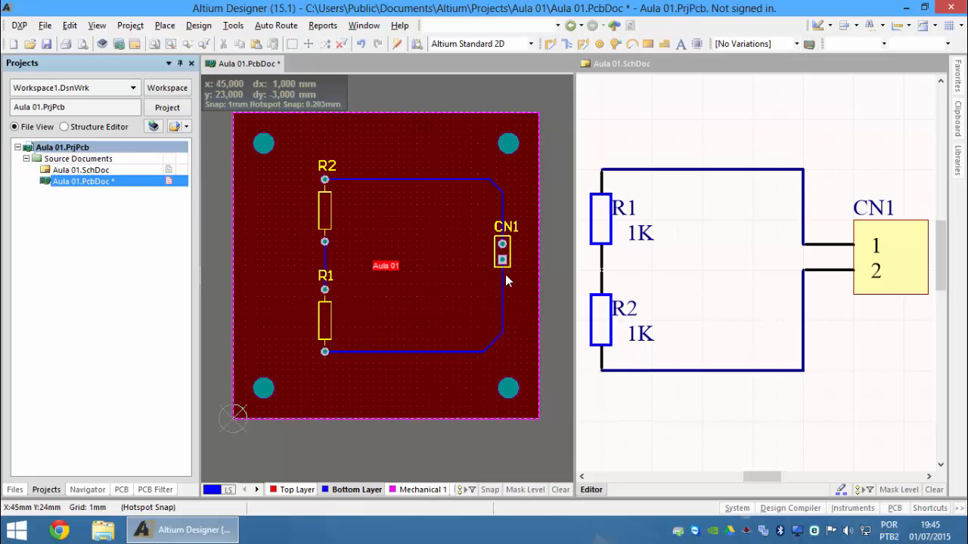
Step: Move R1, R2, CN1 and their tracks together about 3 mm toward the board's left edge and save the PCB document
{"action": "scroll", "coordinate": [356, 364], "scroll_direction": "up", "scroll_amount": 1, "text": "ctrl"}
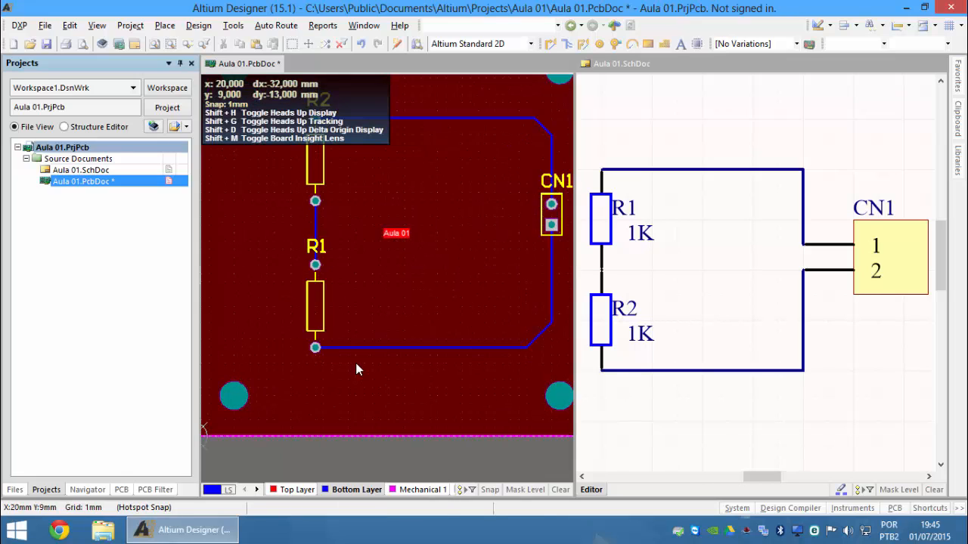
{"action": "scroll", "coordinate": [356, 364], "scroll_direction": "down", "scroll_amount": 2, "text": "ctrl"}
{"action": "scroll", "coordinate": [356, 363], "scroll_direction": "down", "scroll_amount": 1, "text": "ctrl"}
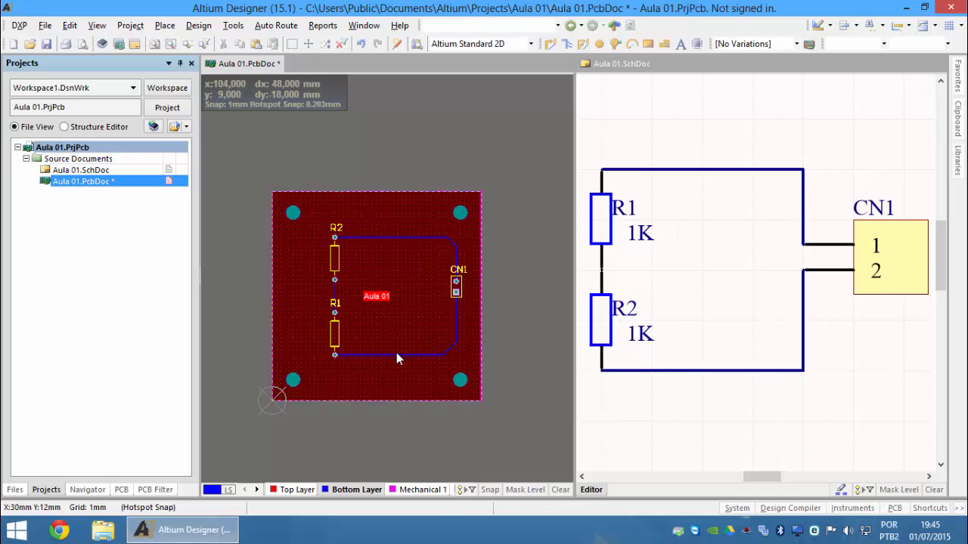
{"action": "scroll", "coordinate": [396, 353], "scroll_direction": "down", "scroll_amount": 2, "text": "ctrl"}
{"action": "scroll", "coordinate": [397, 353], "scroll_direction": "up", "scroll_amount": 2, "text": "ctrl"}
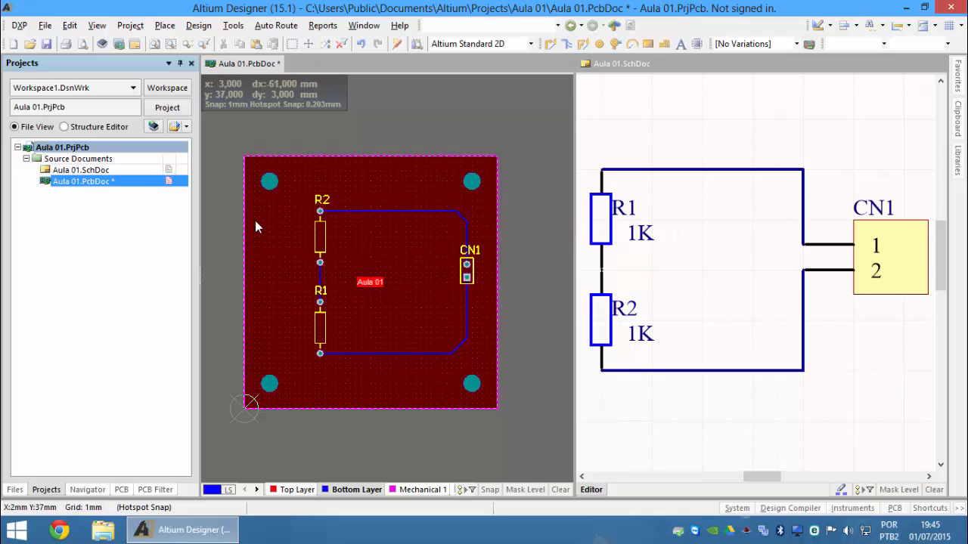
{"action": "left_click", "coordinate": [321, 138]}
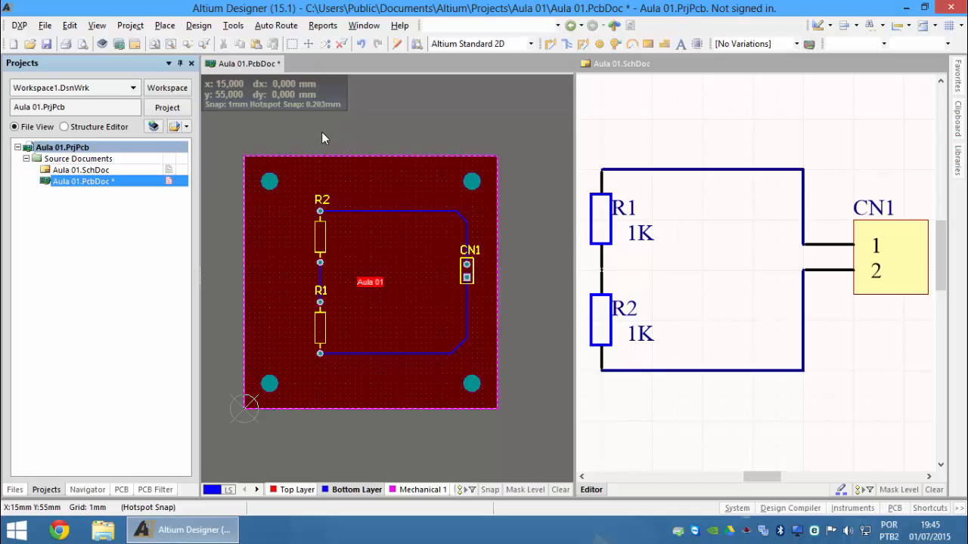
{"action": "mouse_move", "coordinate": [301, 132]}
{"action": "left_mouse_down"}
{"action": "mouse_move", "coordinate": [318, 279]}
{"action": "mouse_move", "coordinate": [365, 373]}
{"action": "mouse_move", "coordinate": [429, 381]}
{"action": "mouse_move", "coordinate": [469, 362]}
{"action": "mouse_move", "coordinate": [478, 371]}
{"action": "left_mouse_up"}
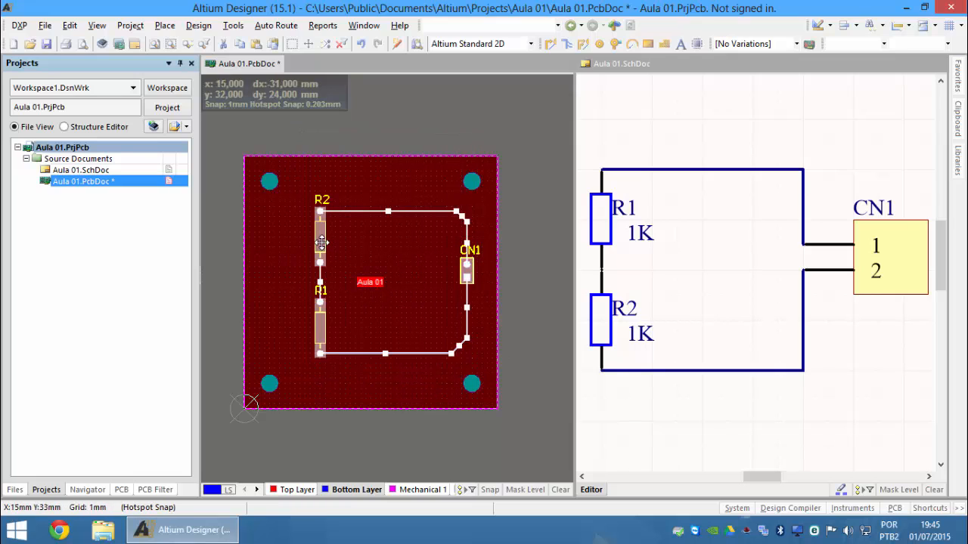
{"action": "mouse_move", "coordinate": [324, 241]}
{"action": "left_mouse_down"}
{"action": "mouse_move", "coordinate": [315, 242]}
{"action": "mouse_move", "coordinate": [323, 242]}
{"action": "left_mouse_up"}
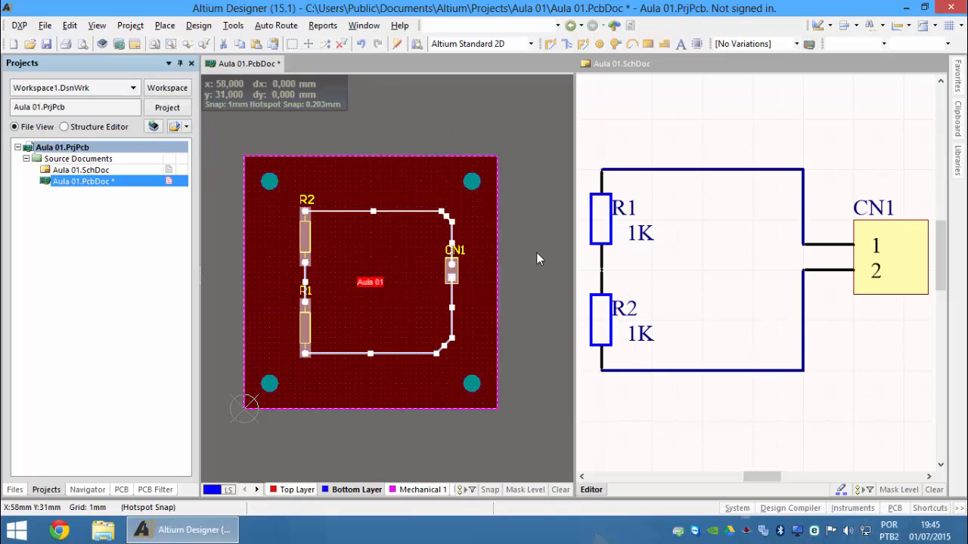
{"action": "left_click", "coordinate": [537, 254]}
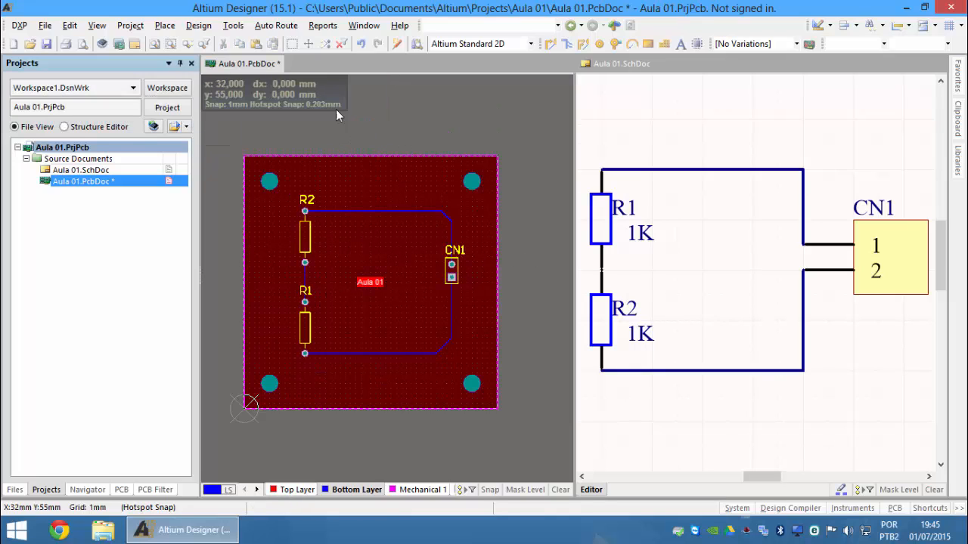
{"action": "left_click", "coordinate": [46, 44]}
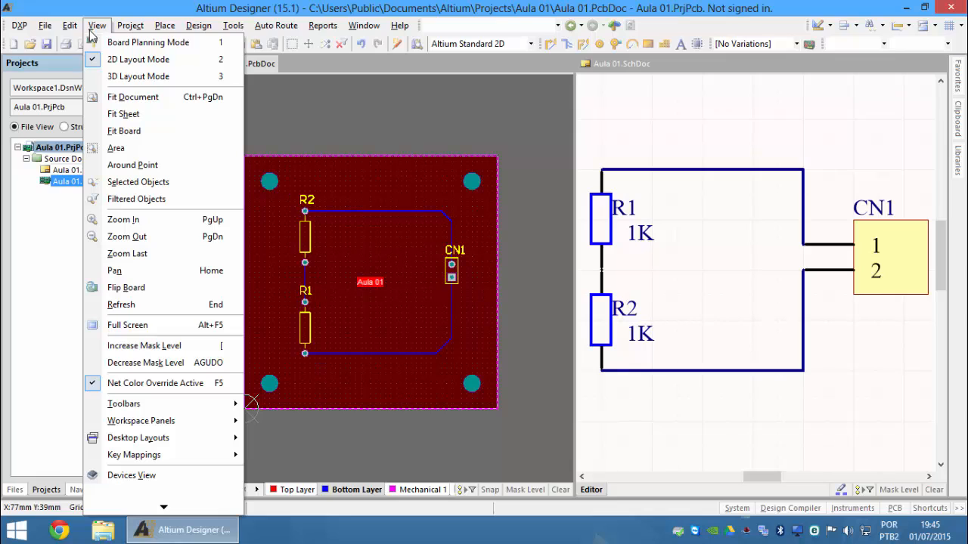
Step: Display the board in 3D layout mode, rotate it to inspect it, and reset it to zero rotation
{"action": "left_click", "coordinate": [181, 79]}
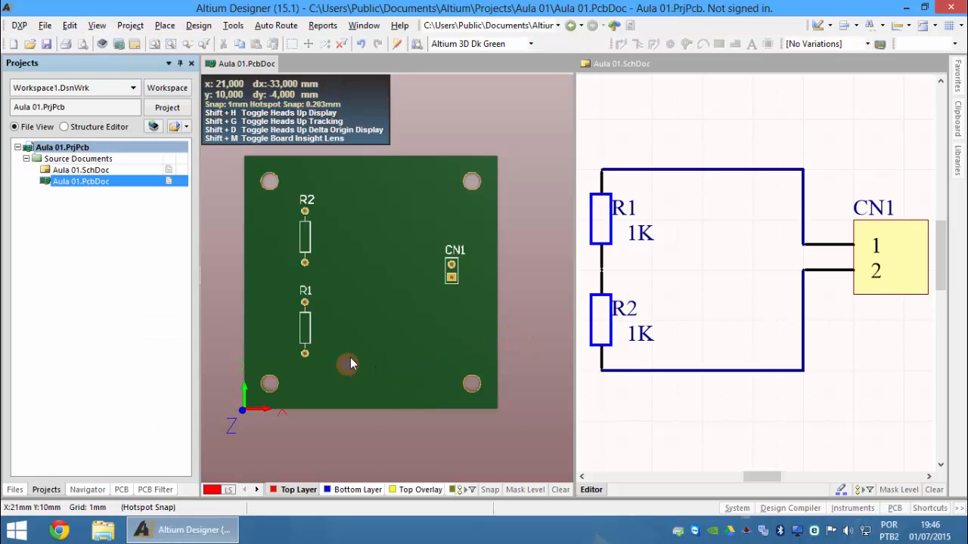
{"action": "right_click_drag", "start_coordinate": [350, 361], "coordinate": [351, 360], "text": "shift"}
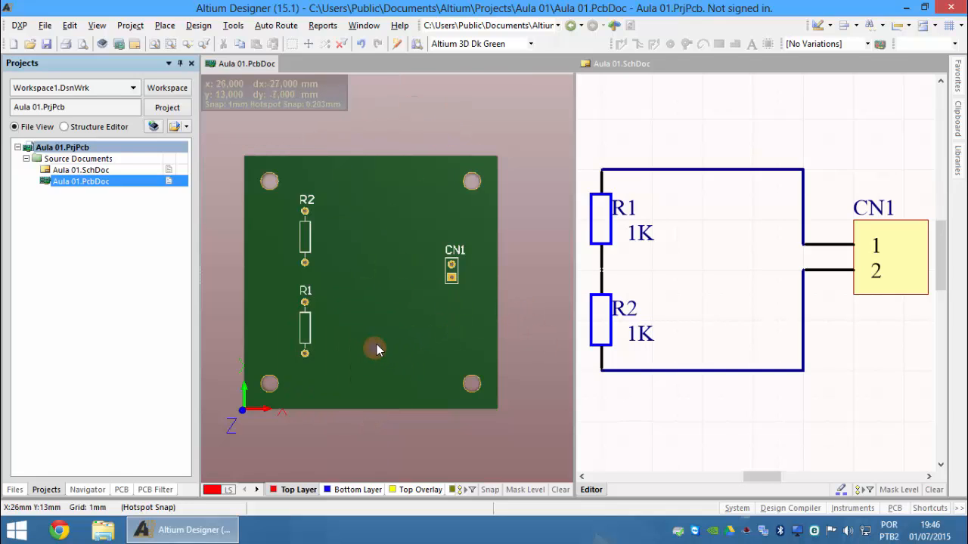
{"action": "right_click_drag", "start_coordinate": [377, 344], "coordinate": [377, 344], "text": "shift"}
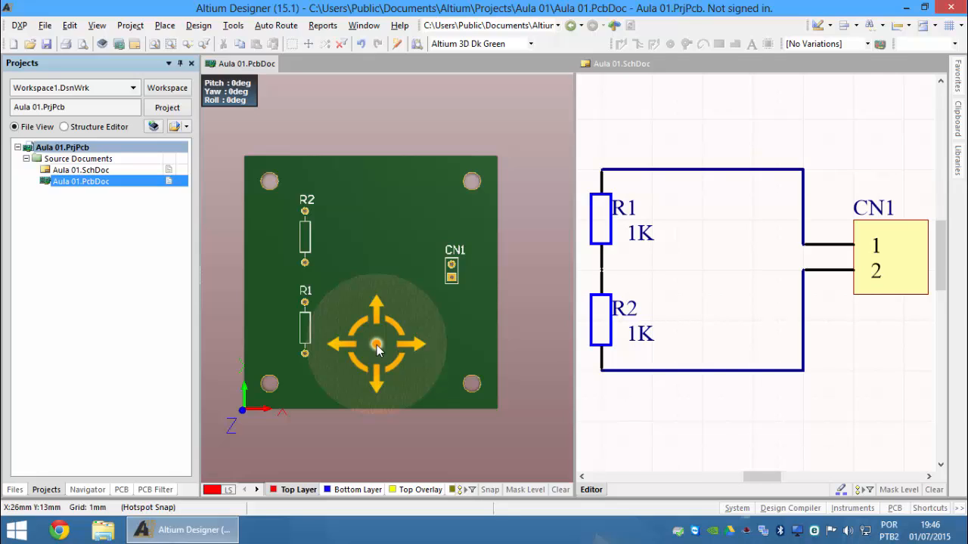
{"action": "mouse_move", "coordinate": [376, 345]}
{"action": "right_mouse_down", "text": "shift"}
{"action": "mouse_move", "coordinate": [311, 372]}
{"action": "mouse_move", "coordinate": [280, 249]}
{"action": "mouse_move", "coordinate": [303, 254]}
{"action": "mouse_move", "coordinate": [288, 313]}
{"action": "mouse_move", "coordinate": [249, 272]}
{"action": "mouse_move", "coordinate": [419, 451]}
{"action": "mouse_move", "coordinate": [481, 488]}
{"action": "mouse_move", "coordinate": [492, 506]}
{"action": "mouse_move", "coordinate": [596, 473]}
{"action": "mouse_move", "coordinate": [607, 422]}
{"action": "mouse_move", "coordinate": [578, 454]}
{"action": "mouse_move", "coordinate": [583, 403]}
{"action": "mouse_move", "coordinate": [559, 401]}
{"action": "mouse_move", "coordinate": [590, 401]}
{"action": "mouse_move", "coordinate": [519, 409]}
{"action": "mouse_move", "coordinate": [415, 400]}
{"action": "mouse_move", "coordinate": [400, 385]}
{"action": "mouse_move", "coordinate": [512, 378]}
{"action": "mouse_move", "coordinate": [569, 401]}
{"action": "mouse_move", "coordinate": [616, 401]}
{"action": "mouse_move", "coordinate": [624, 372]}
{"action": "mouse_move", "coordinate": [449, 374]}
{"action": "mouse_move", "coordinate": [257, 295]}
{"action": "mouse_move", "coordinate": [325, 205]}
{"action": "mouse_move", "coordinate": [321, 347]}
{"action": "mouse_move", "coordinate": [555, 395]}
{"action": "mouse_move", "coordinate": [556, 409]}
{"action": "mouse_move", "coordinate": [544, 421]}
{"action": "mouse_move", "coordinate": [380, 357]}
{"action": "mouse_move", "coordinate": [393, 356]}
{"action": "right_mouse_up", "text": "shift"}
{"action": "key", "text": "0"}
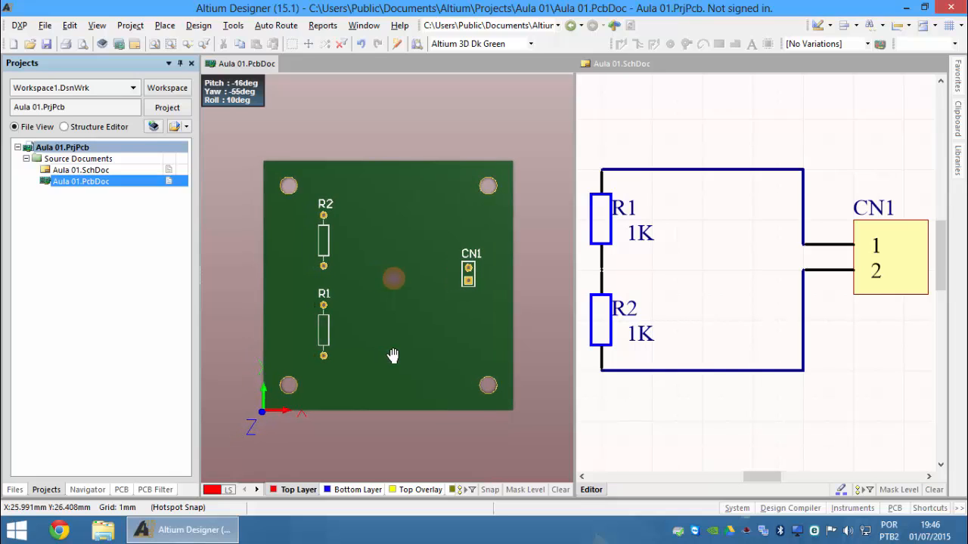
{"action": "key", "text": "p"}
{"action": "key", "text": "p"}
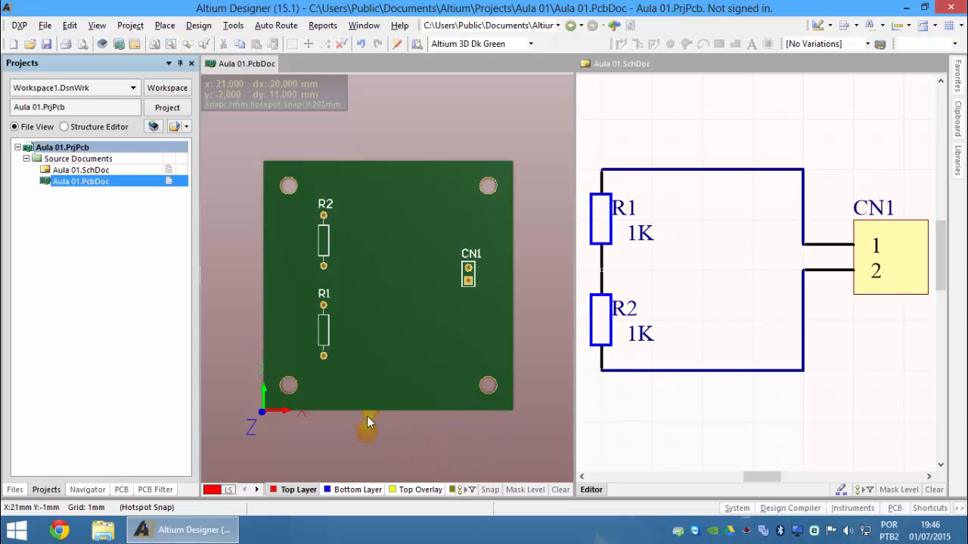
Step: Return the board to 2D layout mode
{"action": "left_click", "coordinate": [96, 26]}
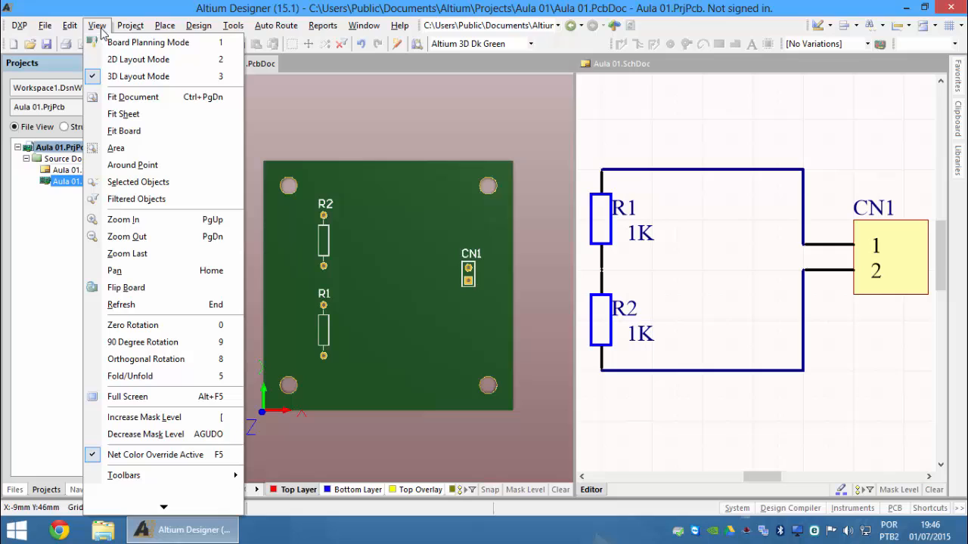
{"action": "left_click", "coordinate": [127, 62]}
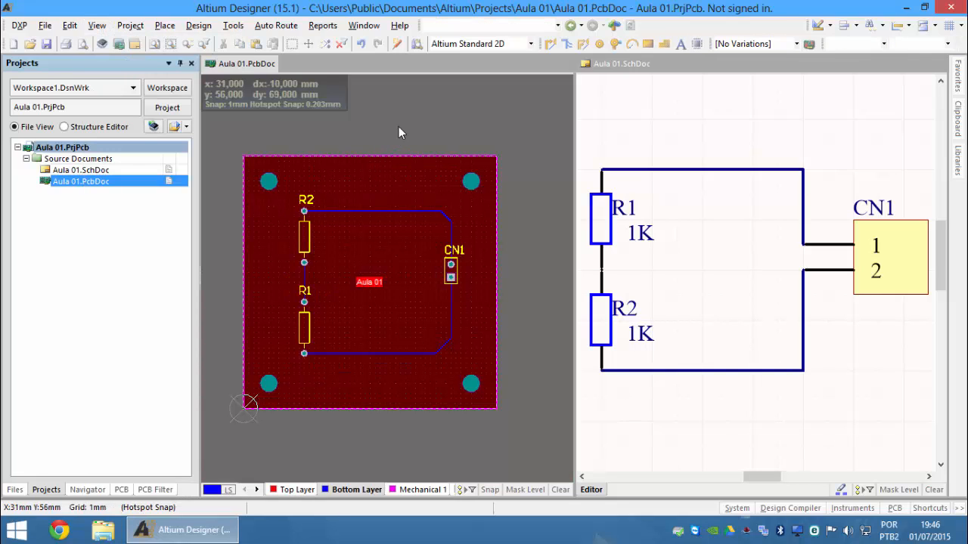
{"action": "key", "text": "shift"}
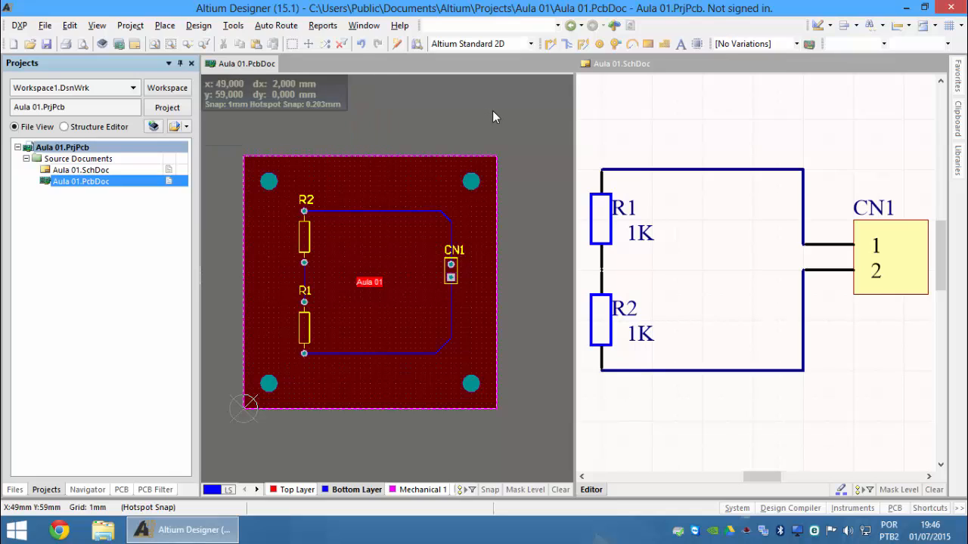
{"action": "key", "text": "shift"}
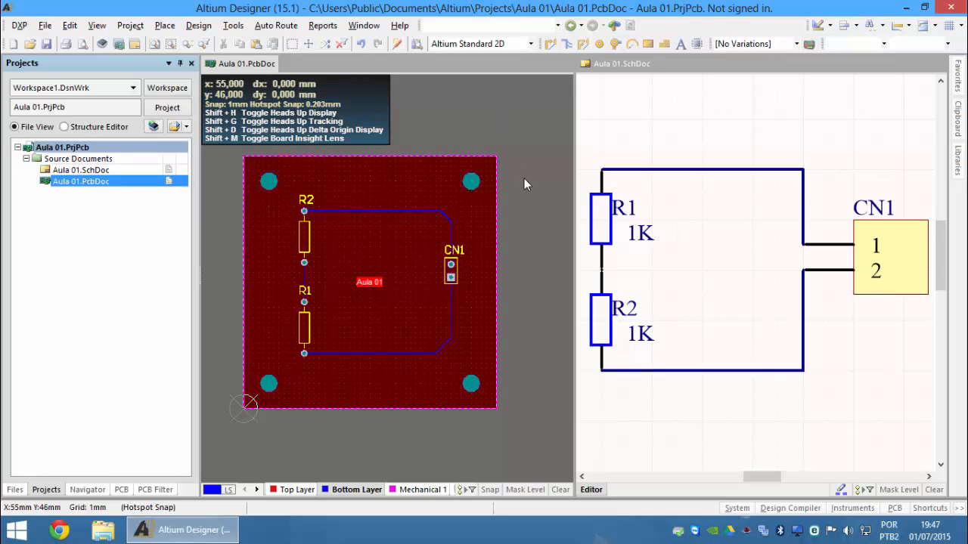